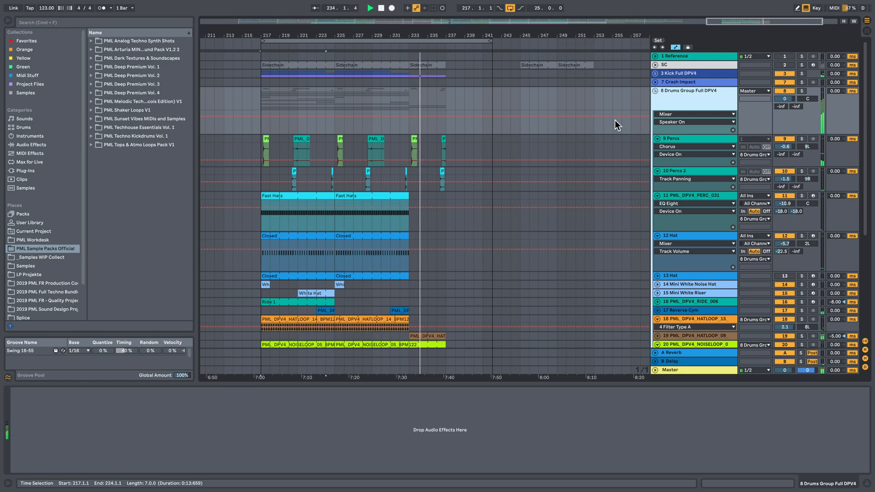
Collapse the Percs, Percs 2, PML_DPV4_PERC_031 and first Hat tracks inside the Drums Group Full DPV4 group.
left_click(658, 137)
left_click(657, 138)
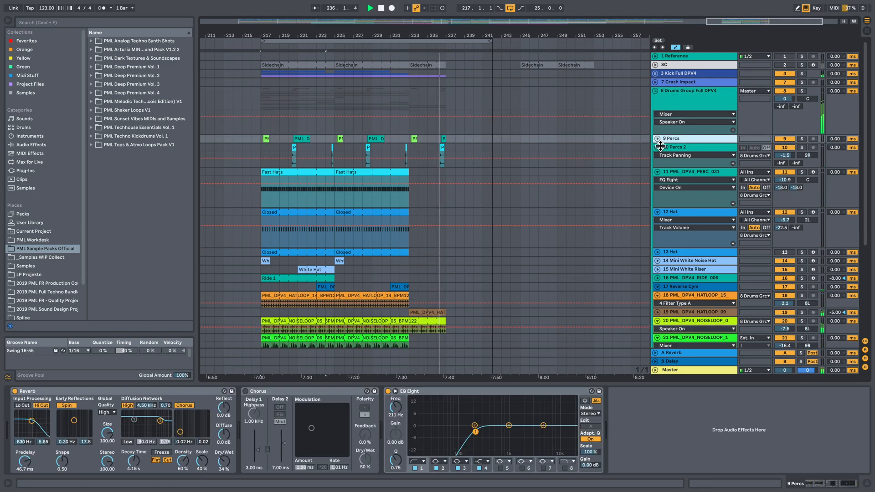
left_click(657, 147)
left_click(657, 156)
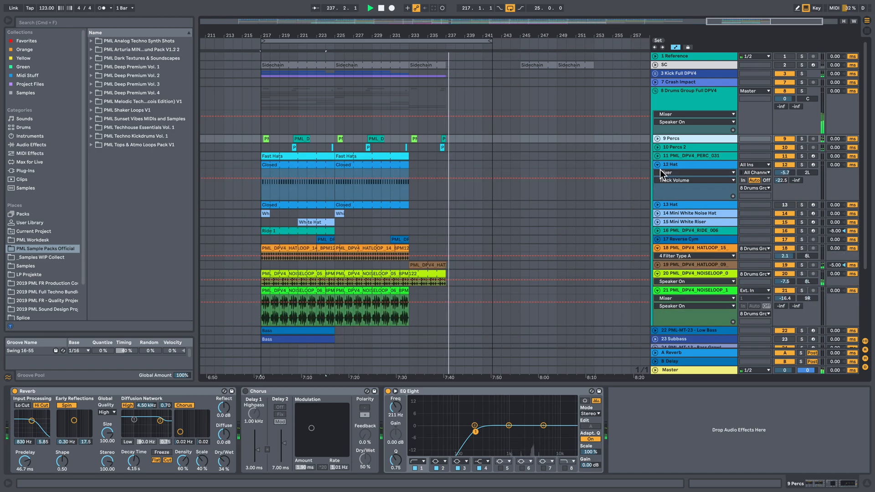
left_click(657, 164)
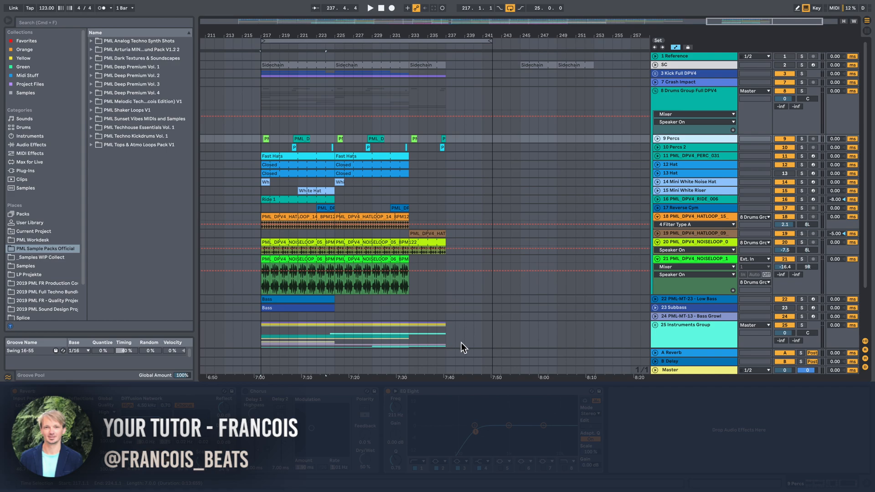
Expand the PML Deep Premium Vol. 4 sample folder and fold the Drums Group Full DPV4 group.
left_click(158, 93)
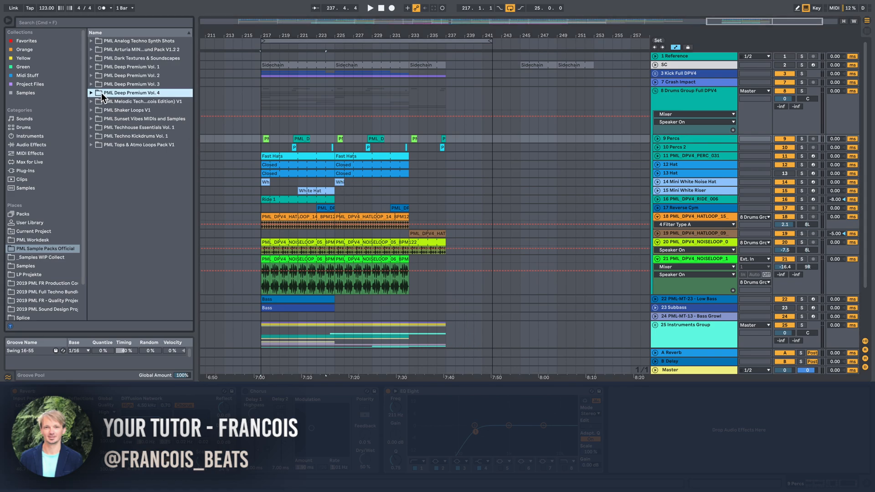
left_click(91, 93)
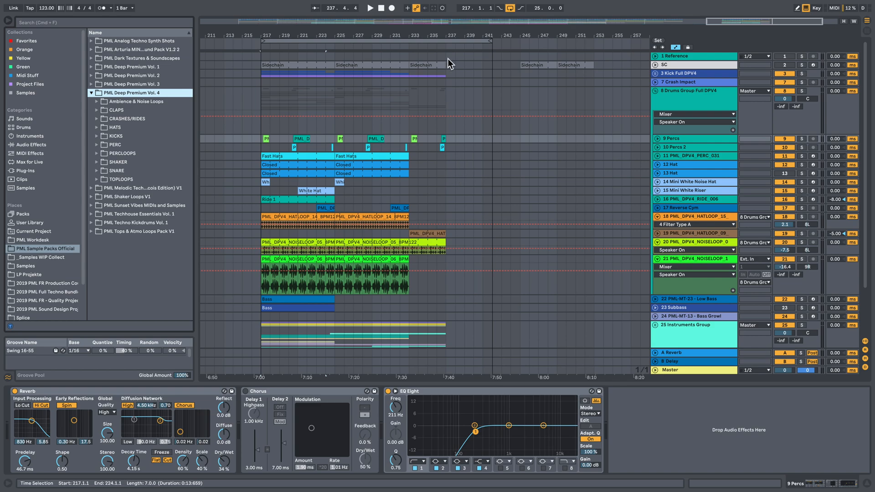
left_click(655, 91)
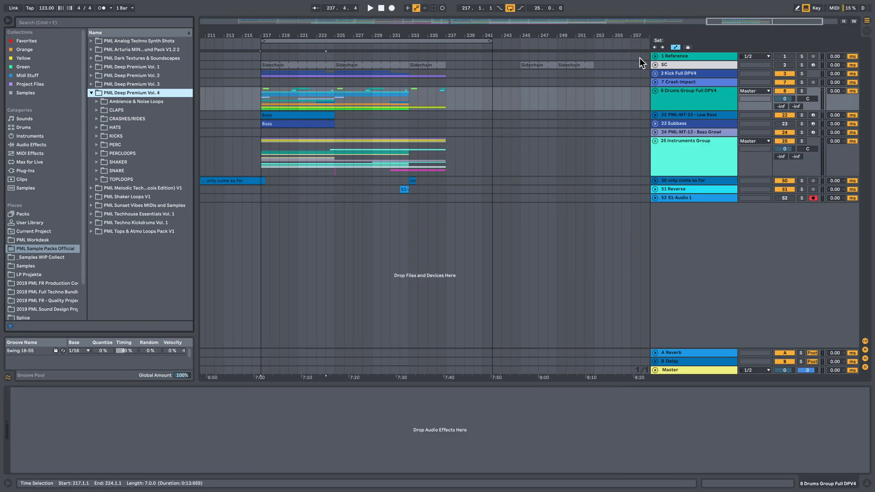
Unfold the Kick Full DPV4 group to view its Kick, Top Kick Perc and Tom tracks, and fold it again.
left_click(674, 66)
left_click(676, 73)
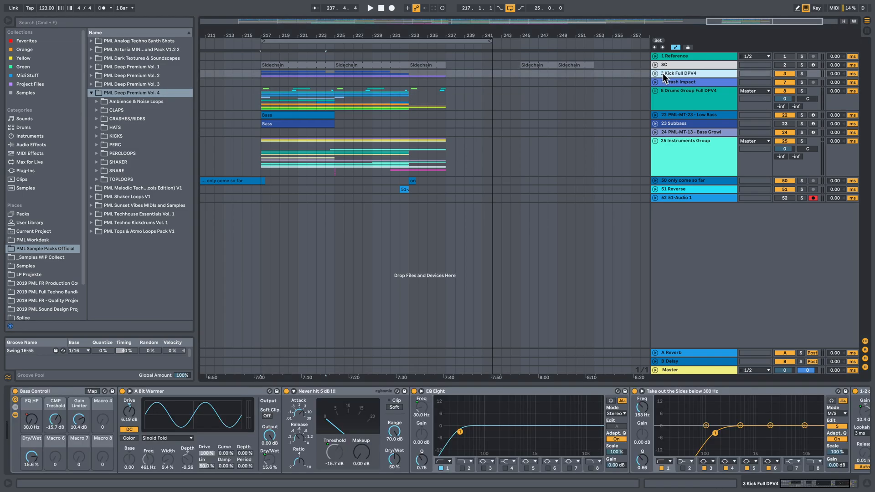
left_click(657, 74)
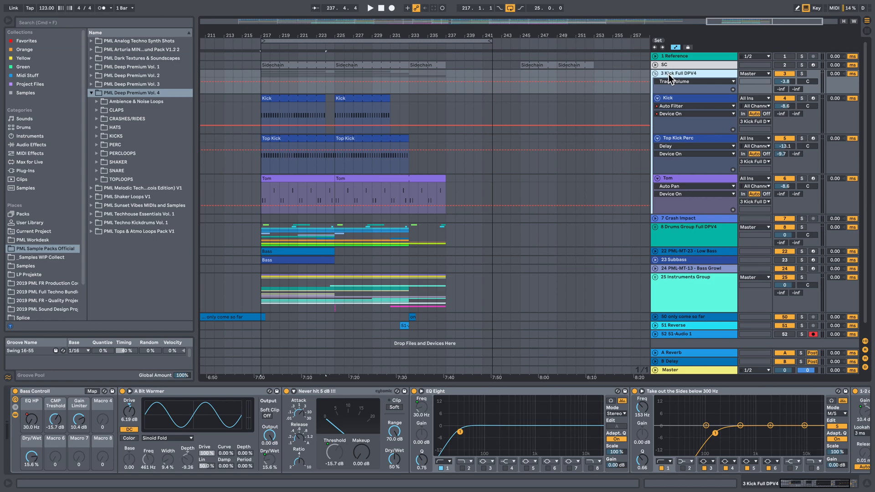
left_click(687, 66)
left_click(680, 73)
left_click(655, 73)
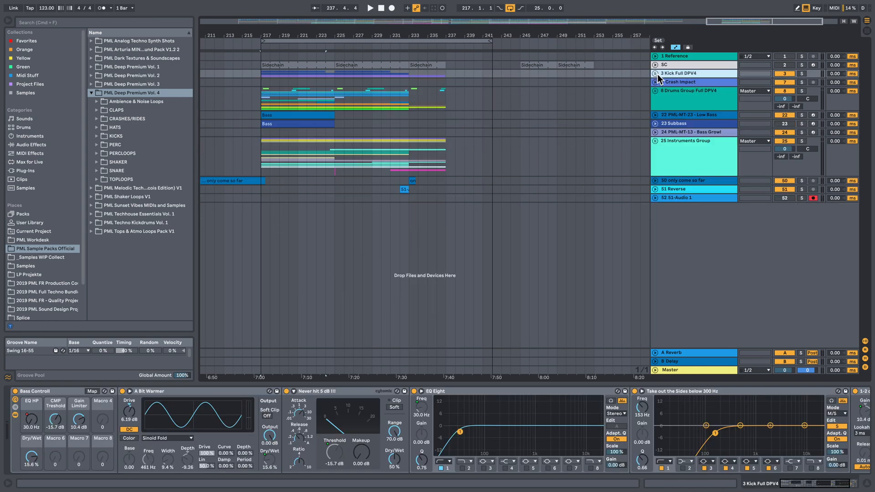
Unfold the Drums Group Full DPV4 group to view its percussion and hat tracks, and fold it again.
left_click(669, 97)
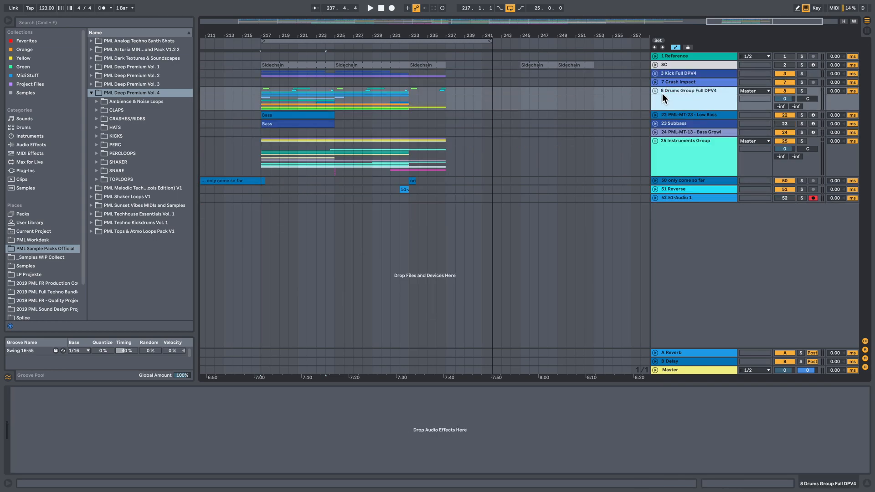
left_click(657, 92)
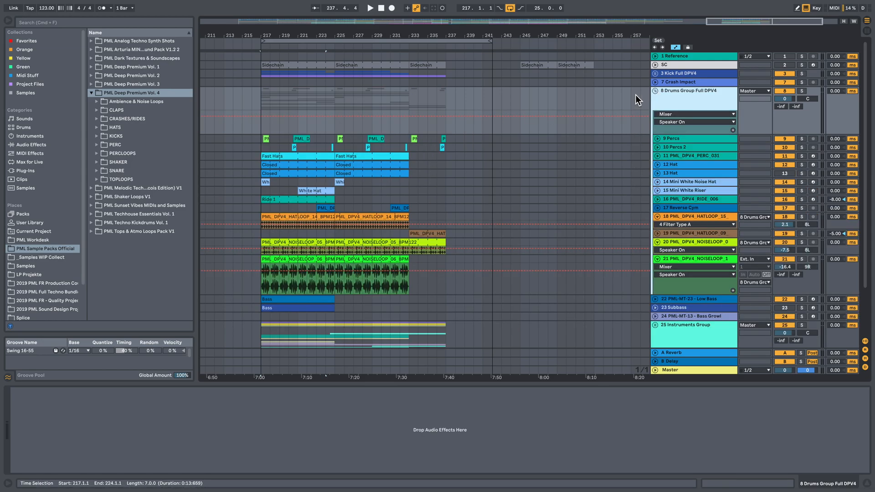
left_click(656, 91)
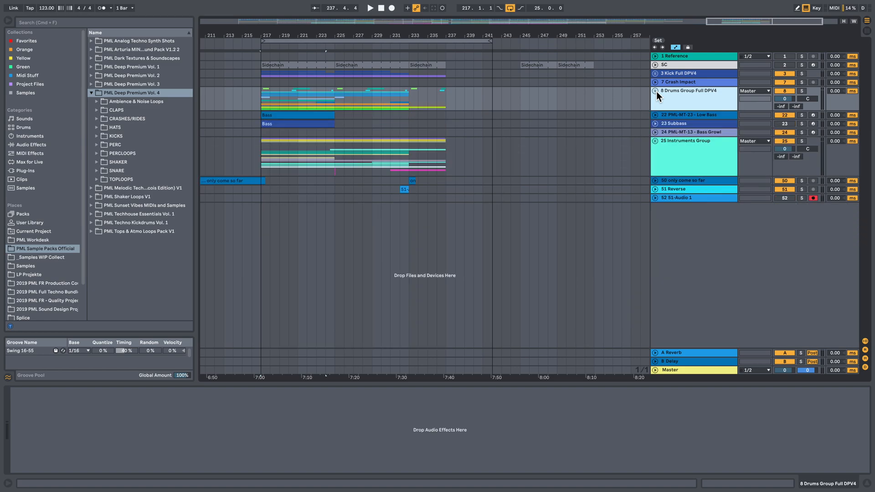
Listen to the Bass clip on the PML-MT-23 - Low Bass track soloed and in the mix, leaving the track collapsed.
left_click(656, 114)
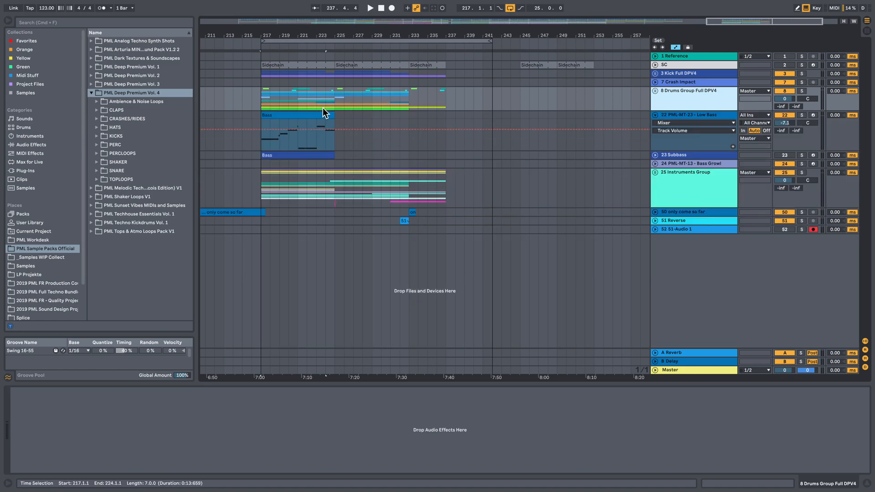
left_click(303, 115)
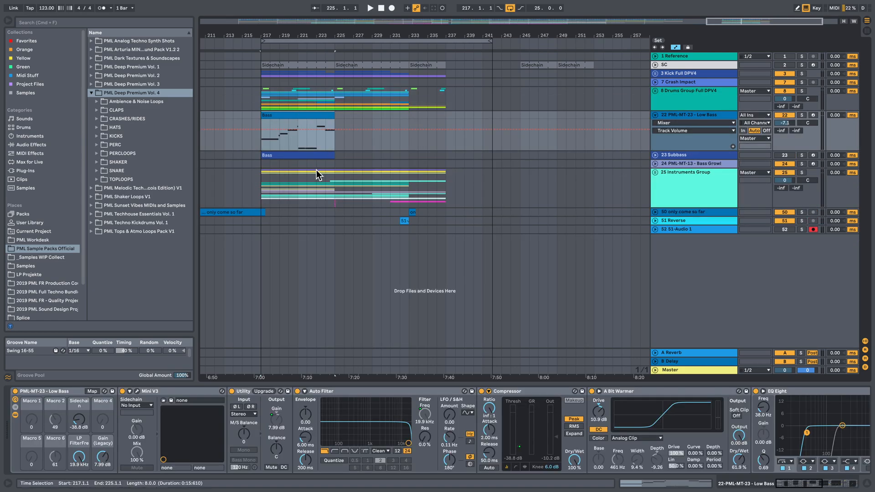
key("space")
left_click(802, 115)
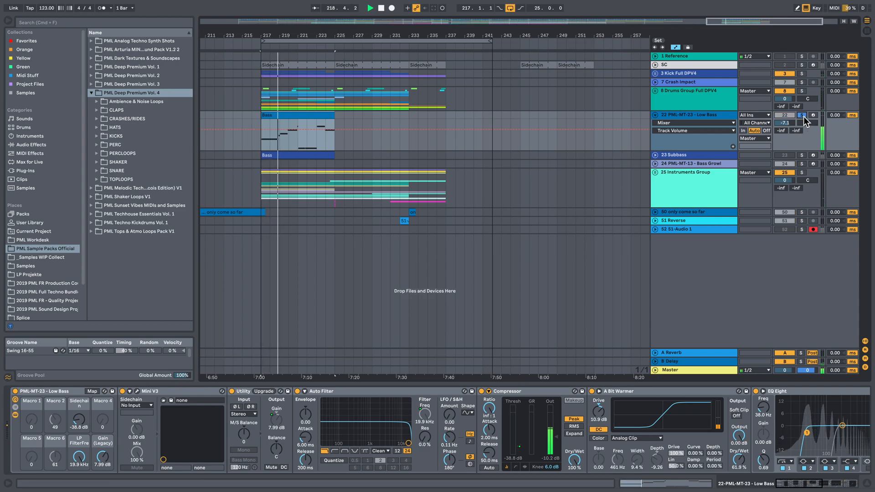
left_click(802, 115)
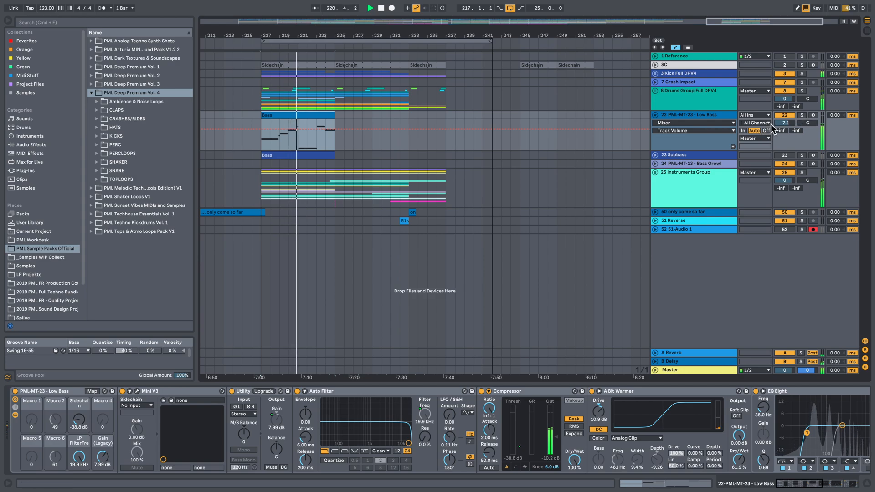
left_click(656, 115)
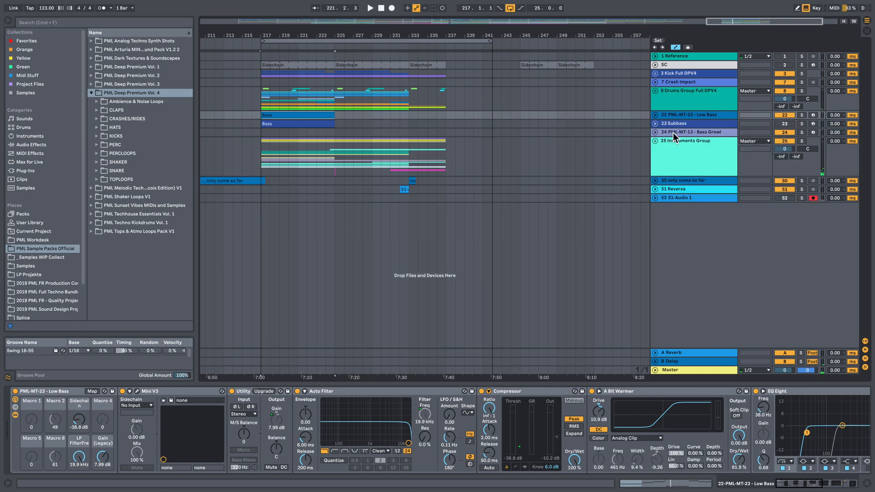
Unfold the Instruments Group to examine its pad, arp and lead tracks, and fold it again.
left_click(655, 141)
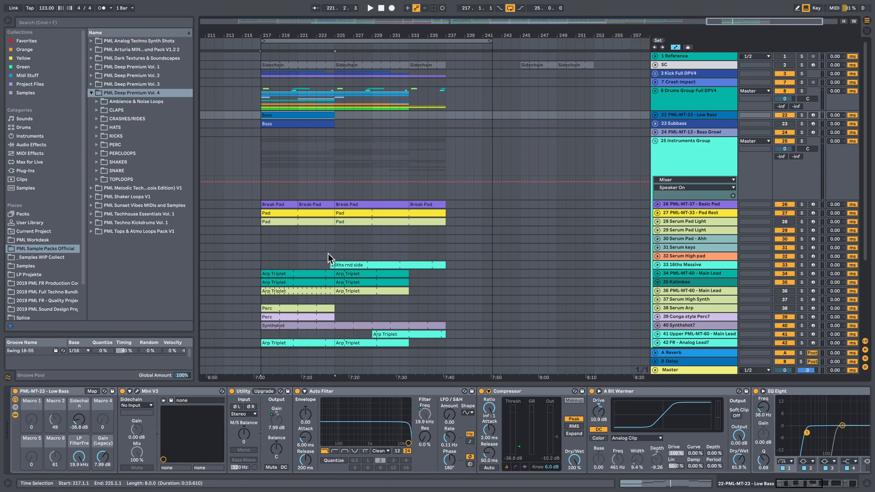
scroll(386, 271, "down", 3)
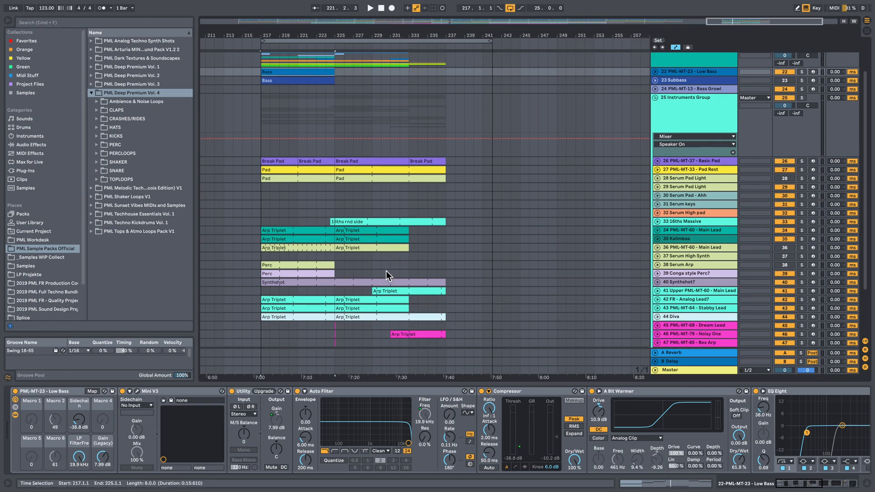
scroll(659, 135, "up", 3)
left_click(656, 142)
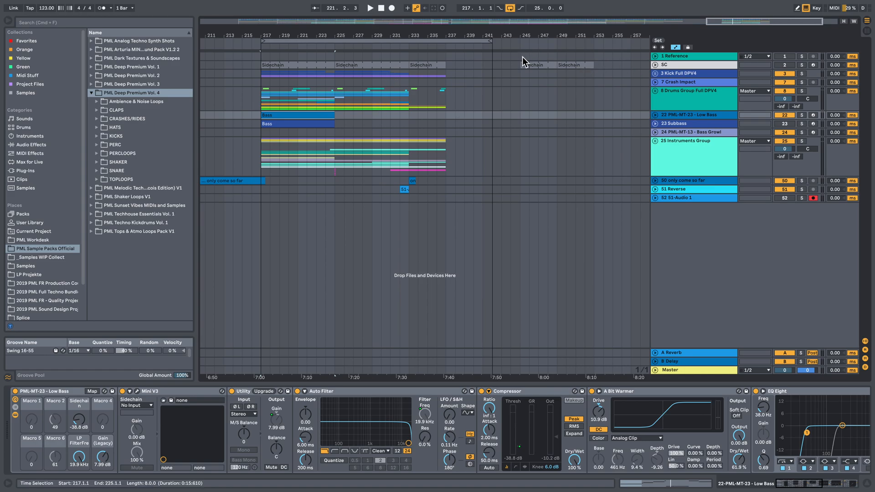
Unfold the Kick Full DPV4 group, copy the second Kick clip to bar 245 on the same track and play it.
left_click(656, 73)
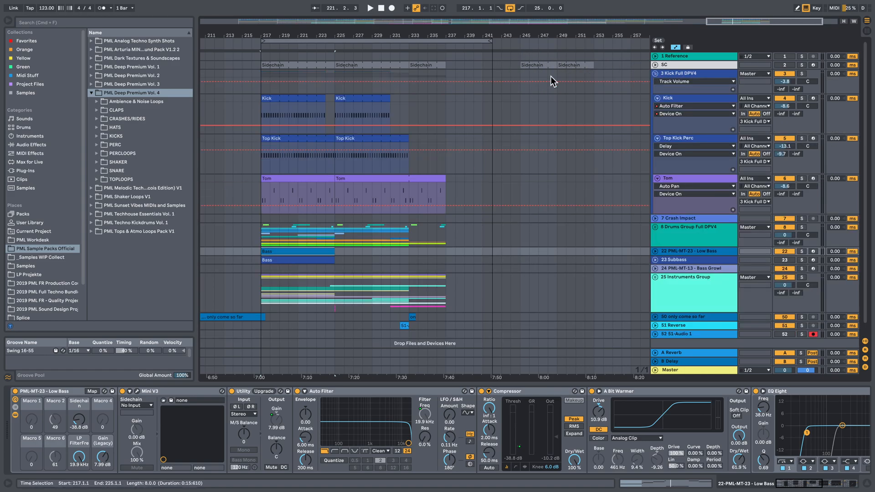
left_click_drag(350, 99, 537, 106)
key("space")
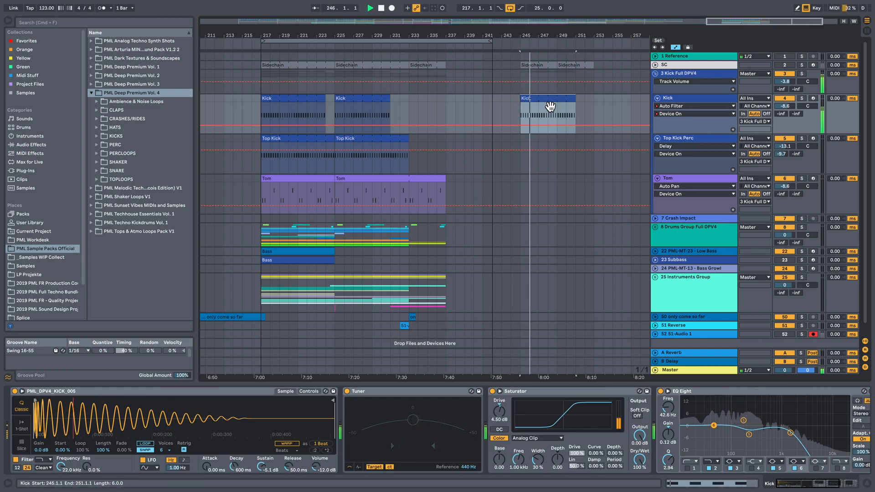
Stop playback and view the copied Kick clip's MIDI notes, returning to the Kick track's devices.
key("space")
double_click(548, 104)
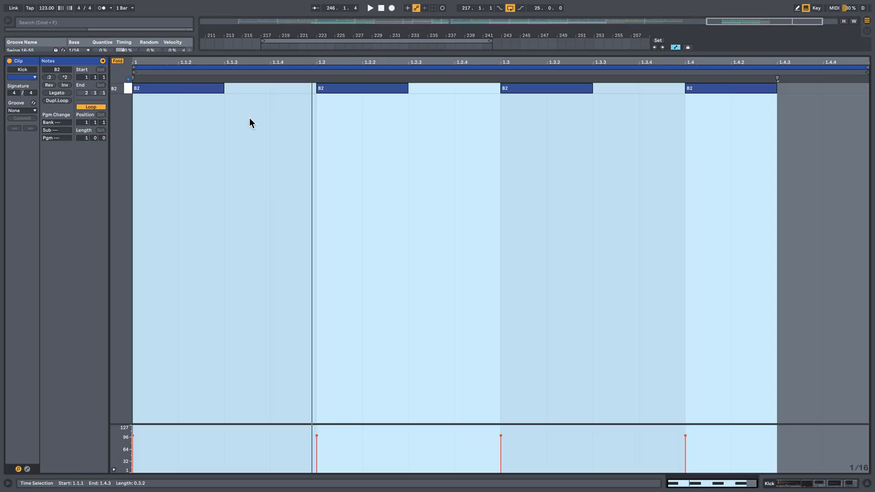
left_click(781, 489)
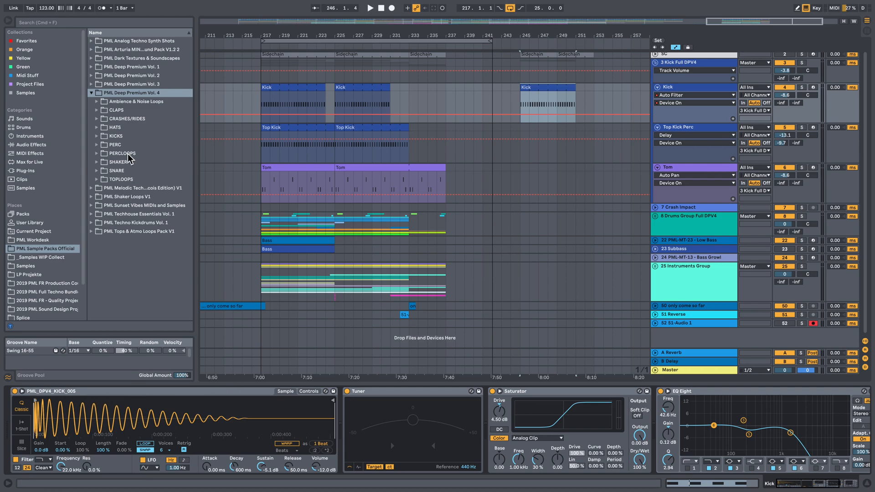
Locate PML_DPV4_KICK_005.wav in the pack's KICKS folder and audition the copied Kick clip through the track's effects.
left_click(98, 137)
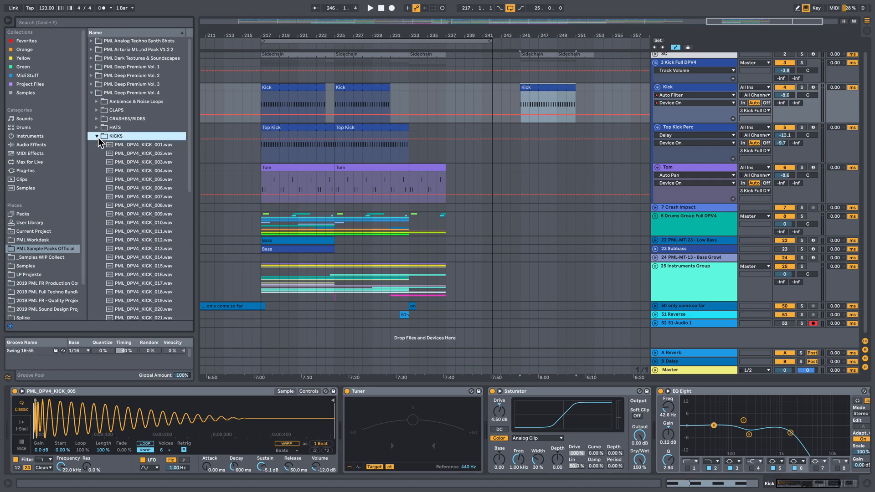
left_click(160, 181)
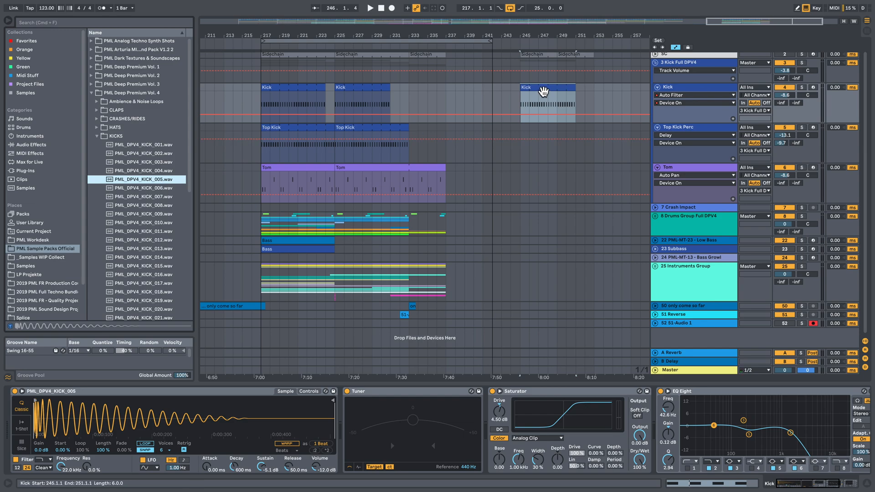
left_click(542, 90)
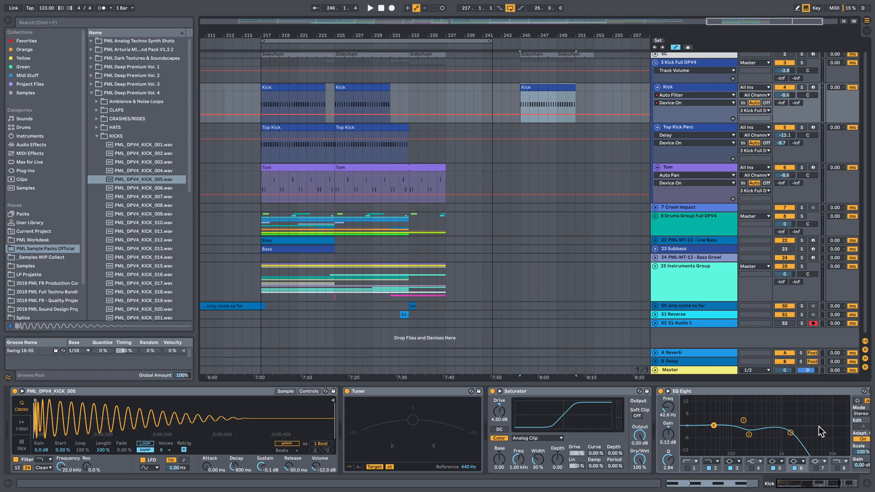
key("space")
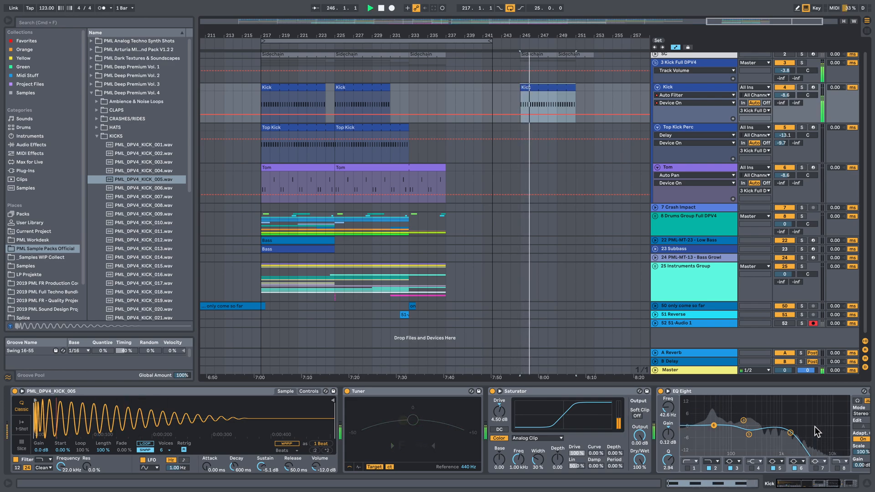
key("space")
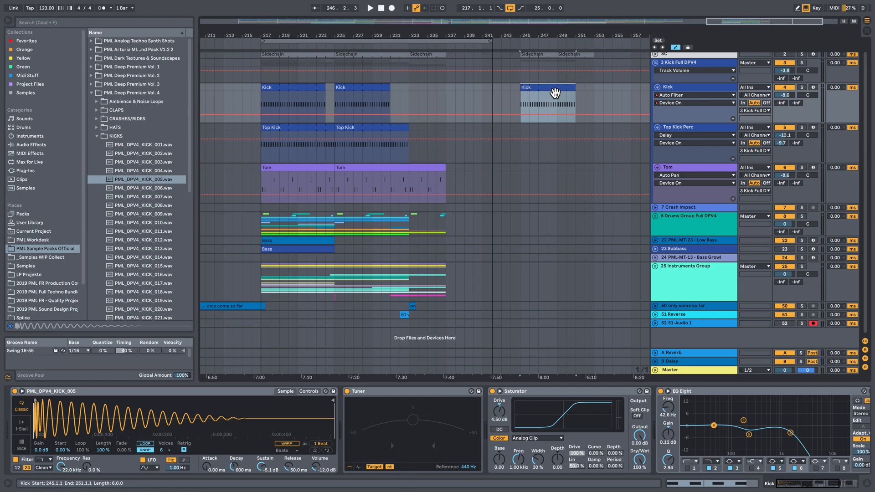
Turn off Fold in the copied Kick clip's note editor to show the full keyboard, and return to the track's devices.
double_click(555, 93)
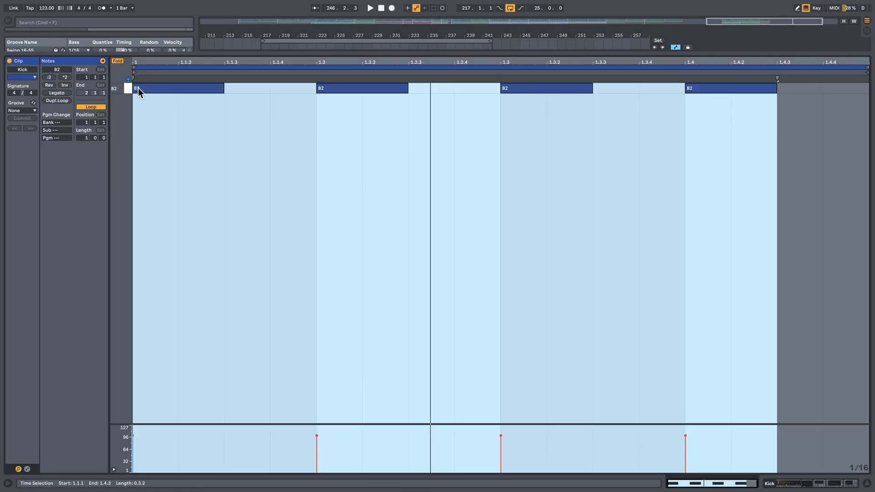
left_click(118, 61)
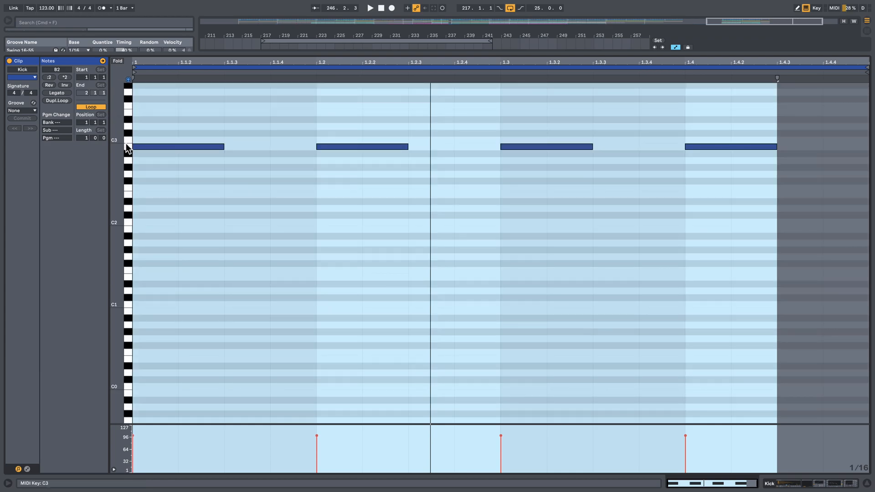
left_click(814, 487)
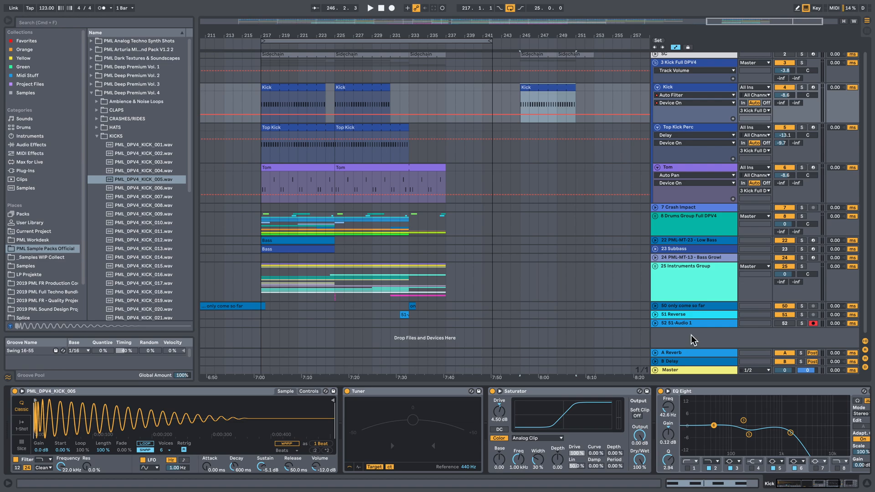
left_click(814, 487)
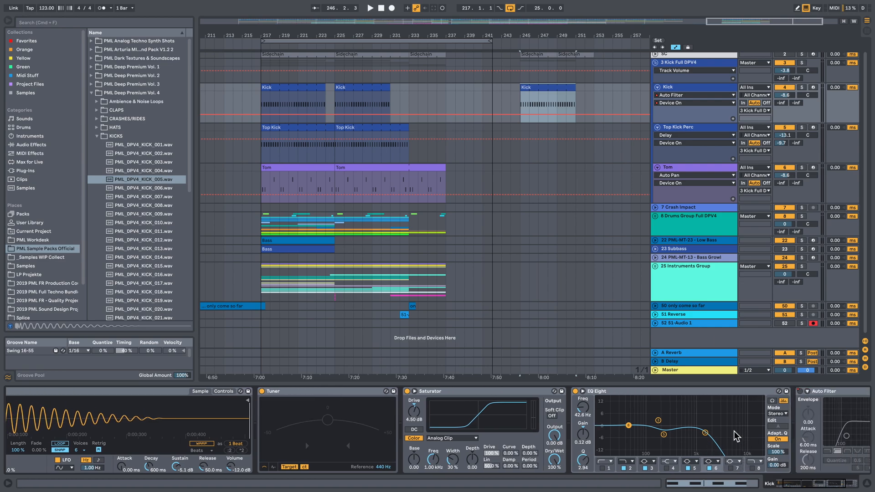
Copy the second Top Kick clip to bar 245 on the Top Kick Perc track, audition it and open its MIDI notes.
left_click(682, 132)
left_click(364, 134)
left_click_drag(370, 135, 535, 141)
key("space")
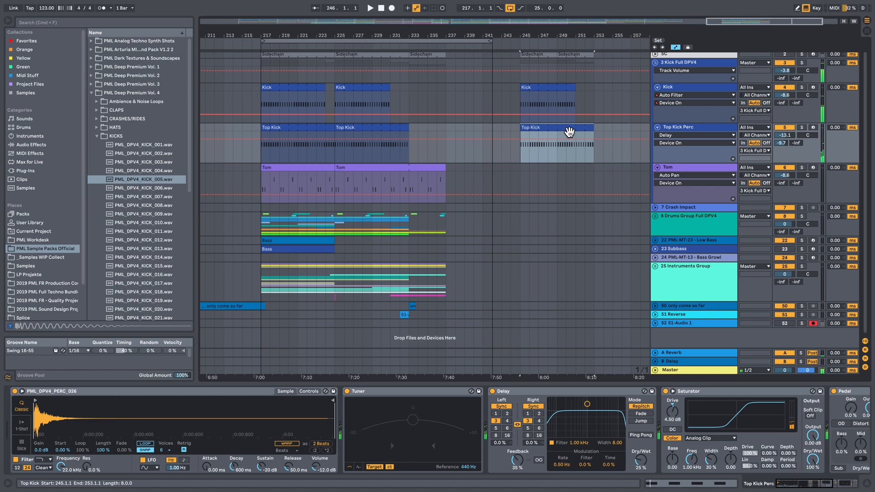
double_click(569, 132)
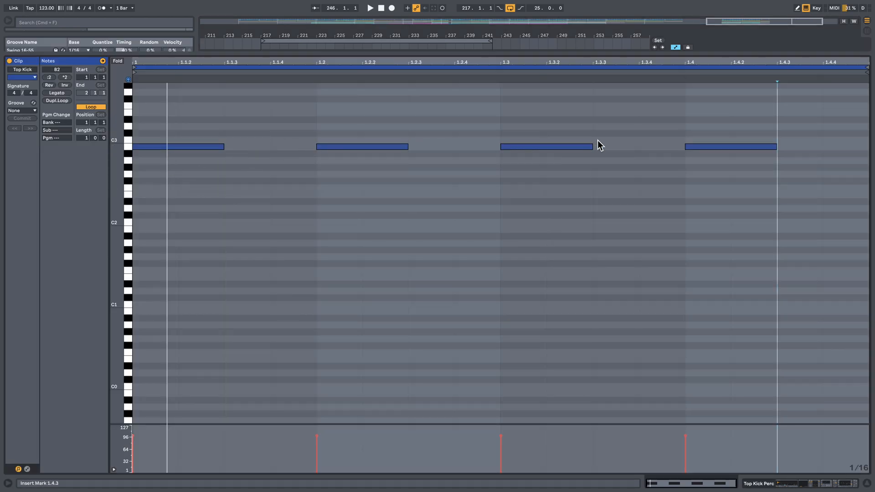
Return to the Top Kick Perc devices, bypass Delay, Saturator, Pedal and EQ Eight, and collapse Delay and Saturator.
left_click(774, 488)
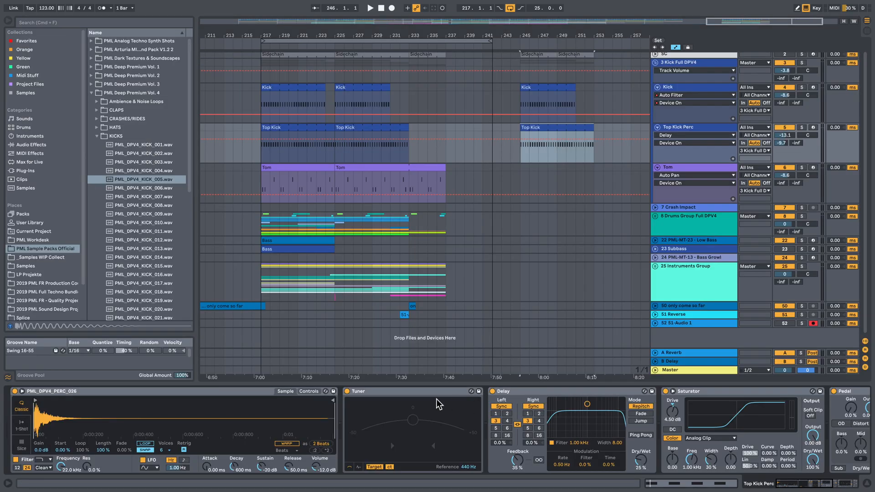
double_click(495, 393)
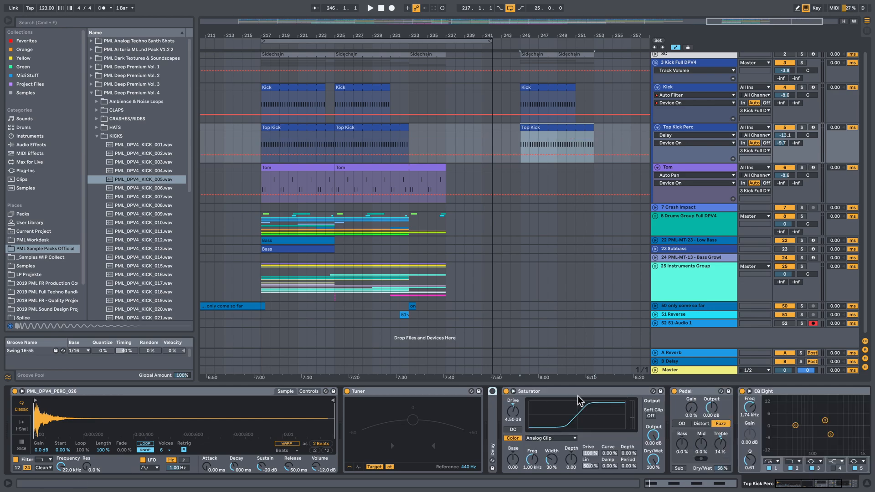
left_click(506, 391)
left_click(675, 392)
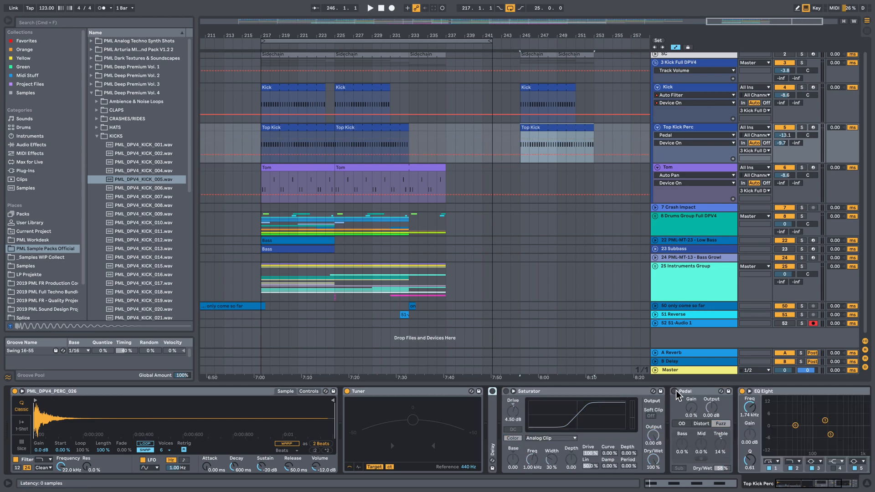
left_click(742, 392)
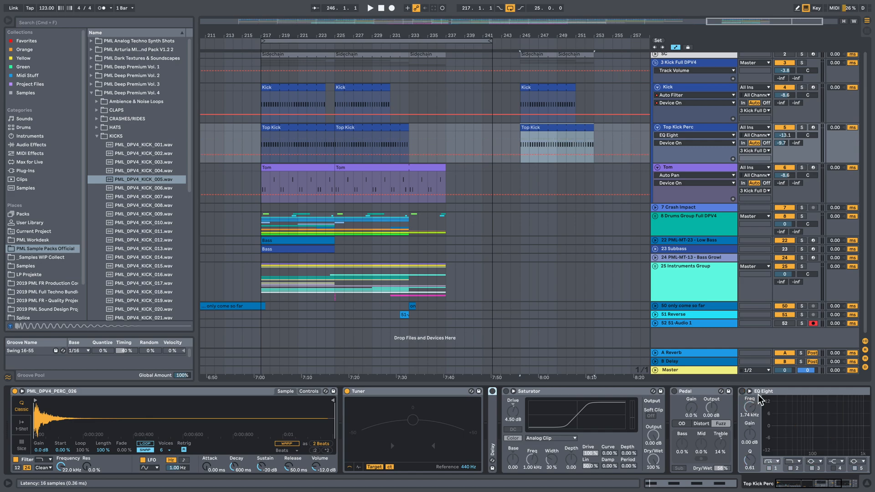
double_click(604, 391)
Audition the Top Kick Perc track soloed without its effects, and view the Reverb on the A Reverb return.
key("space")
left_click(801, 127)
key("space")
left_click(787, 144)
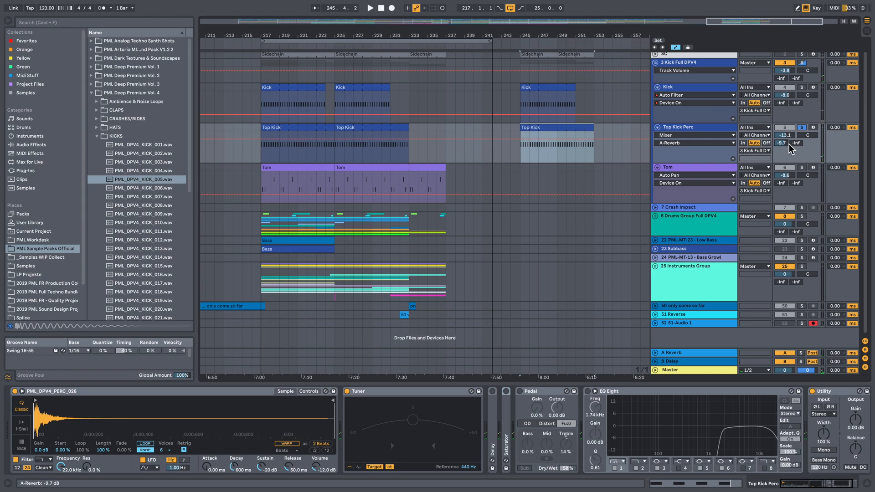
left_click(702, 357)
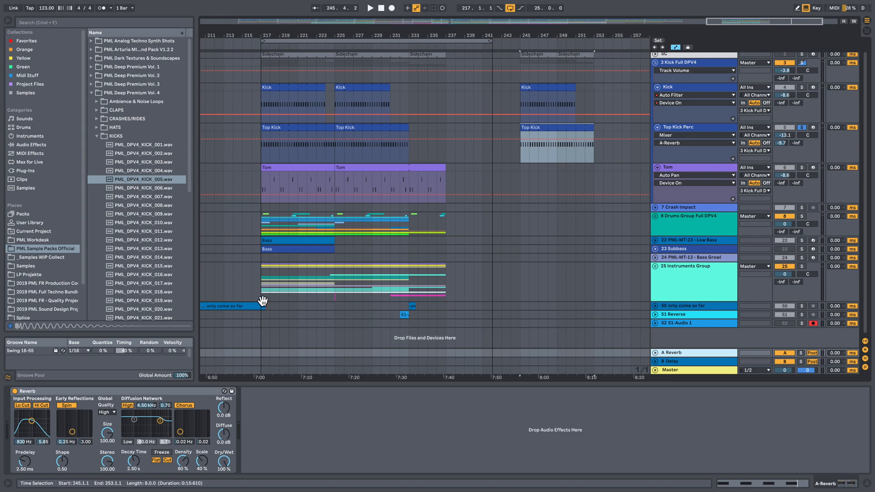
Audition the soloed top kick with its reverb send, then unsolo the track and listen to it with the kick.
key("space")
left_click(802, 128)
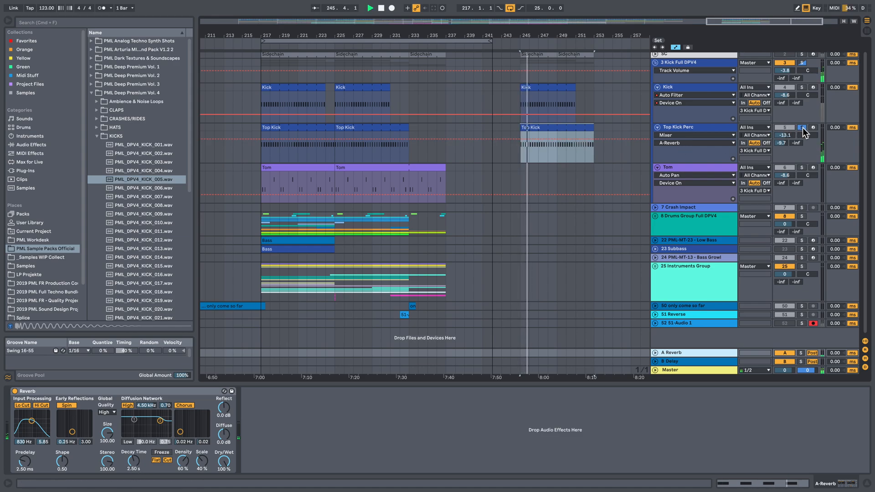
left_click(700, 129)
left_click(804, 128)
key("space")
key("space")
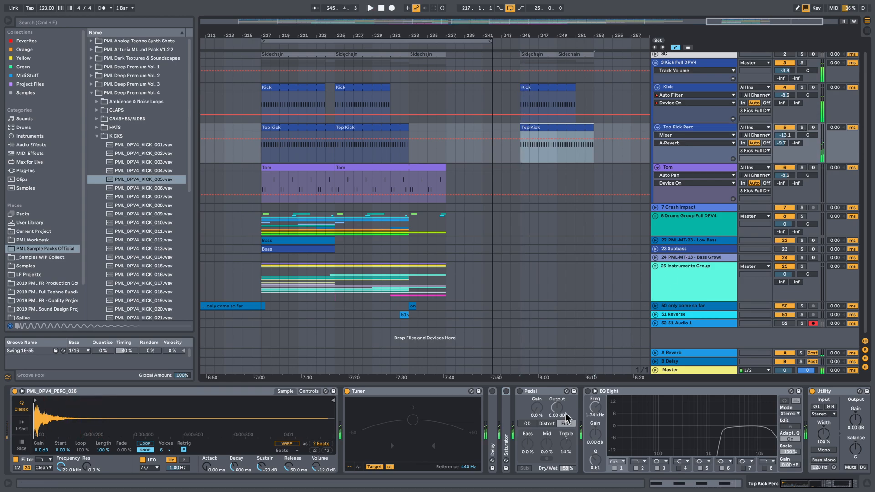
Turn EQ Eight and Pedal back on in the Top Kick Perc track while auditioning the clip from bar 245.
left_click(587, 391)
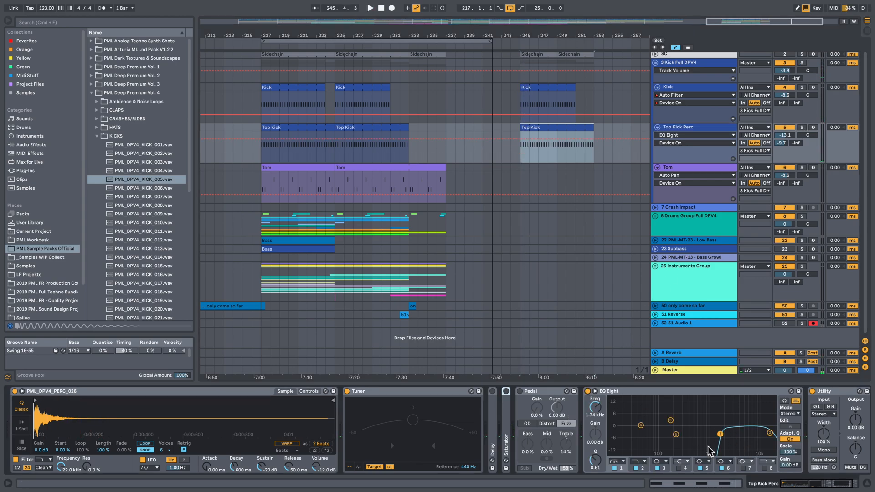
key("space")
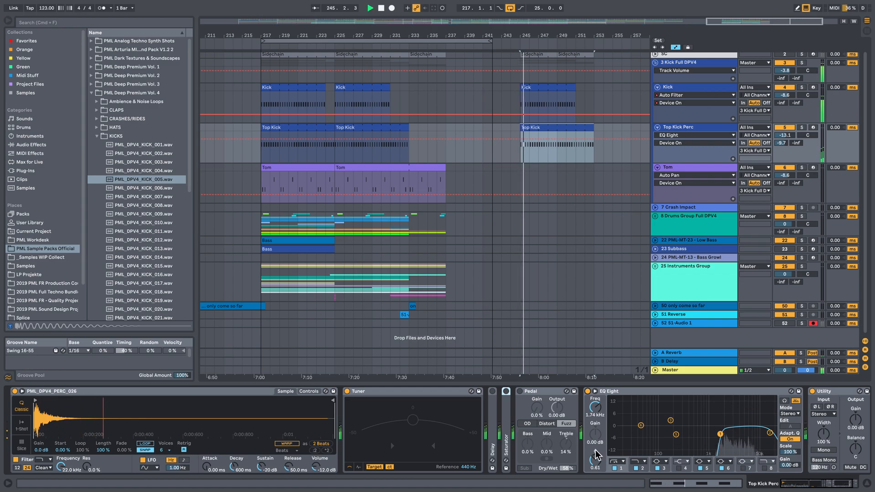
left_click(520, 391)
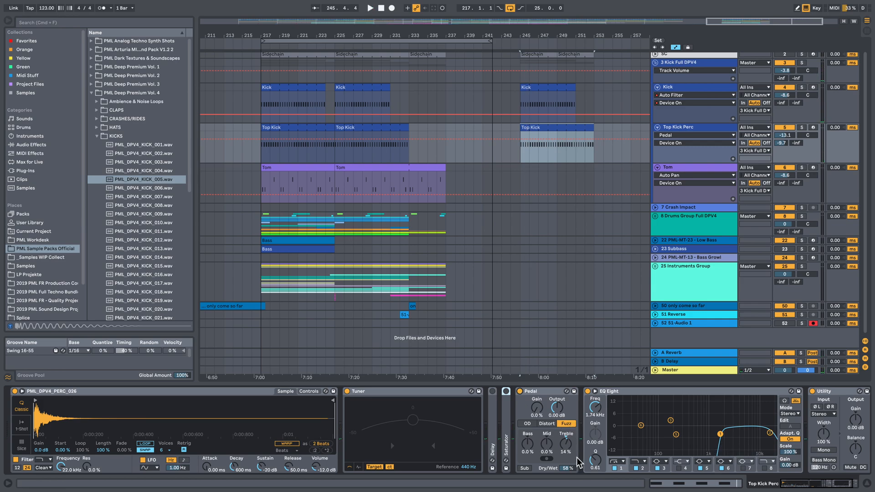
Expand the Saturator on the Top Kick Perc track and compare it on and off during playback, leaving it on.
double_click(509, 440)
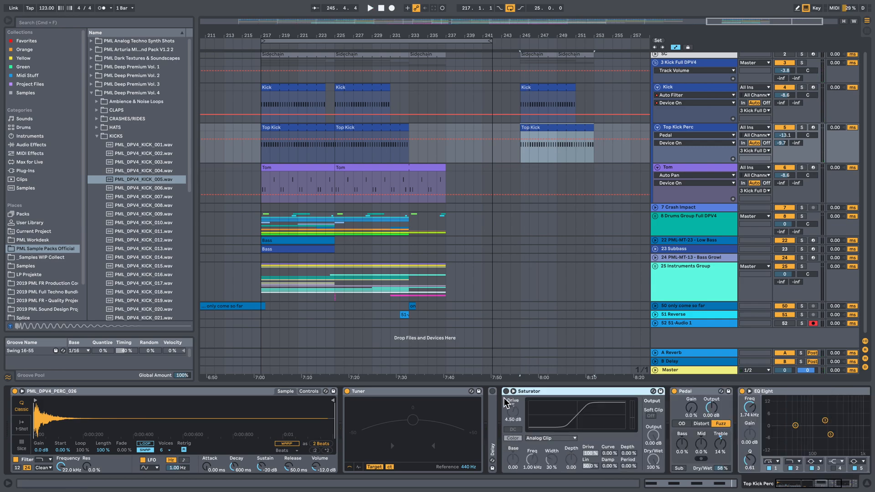
key("space")
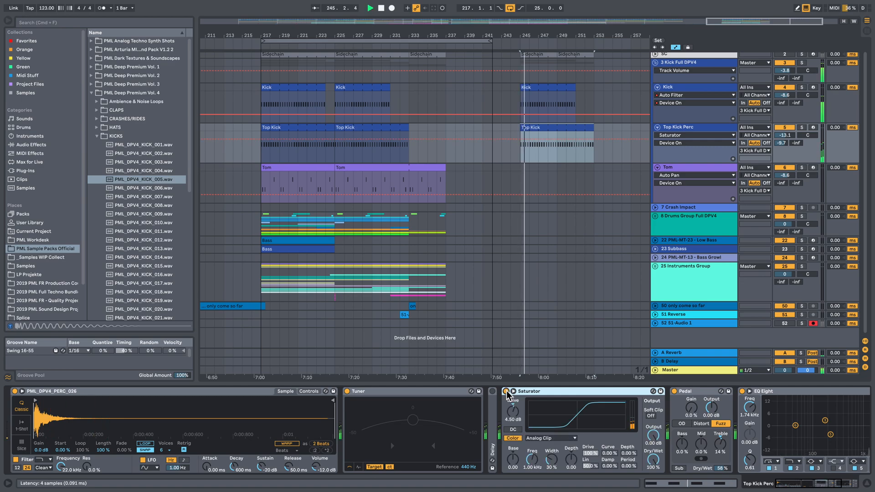
left_click(506, 391)
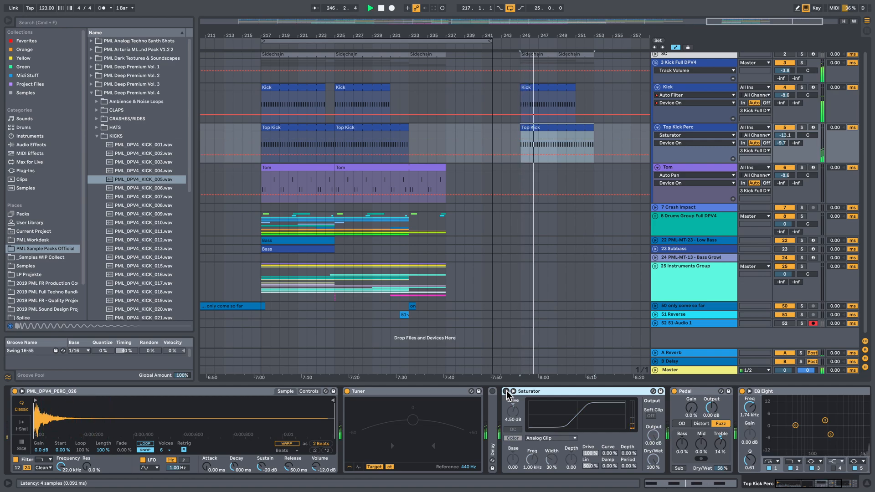
left_click(506, 392)
key("space")
Turn the Delay on the Top Kick Perc track back on, expand it and audition the groove.
left_click(492, 392)
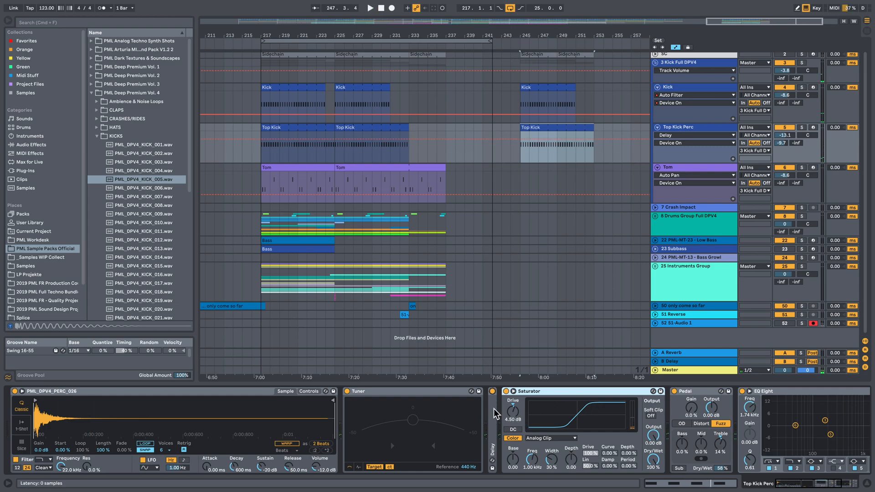
double_click(492, 412)
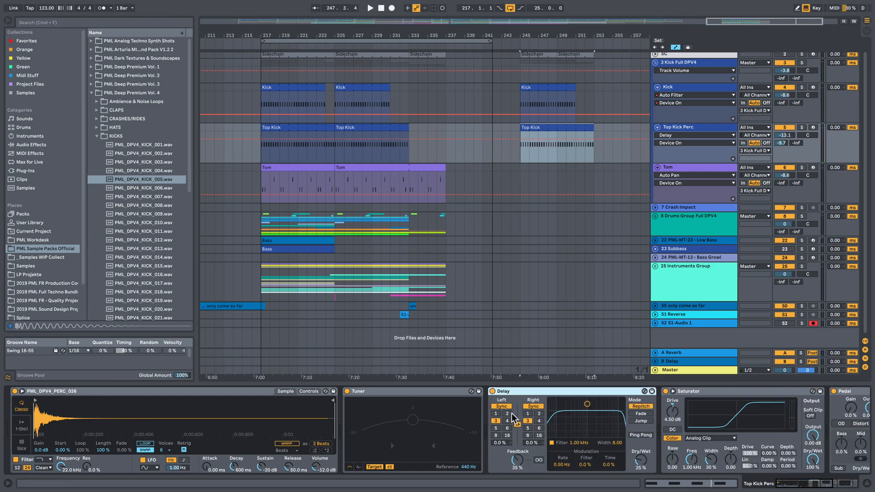
key("space")
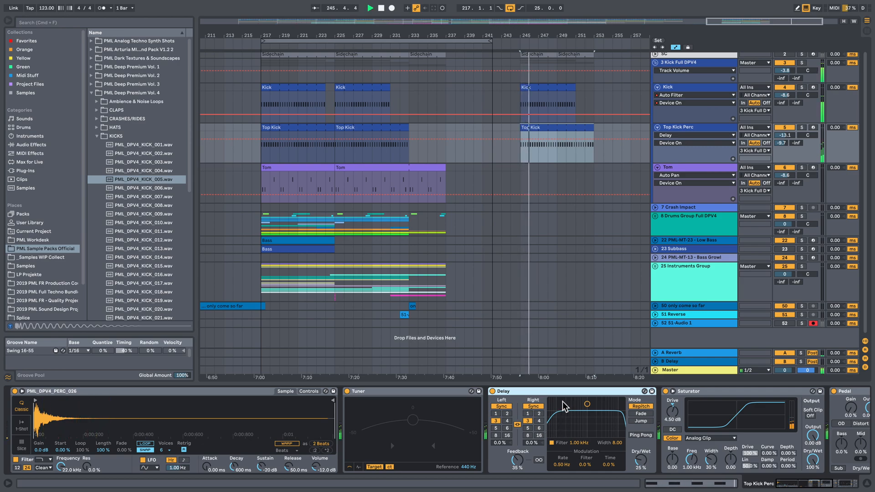
key("space")
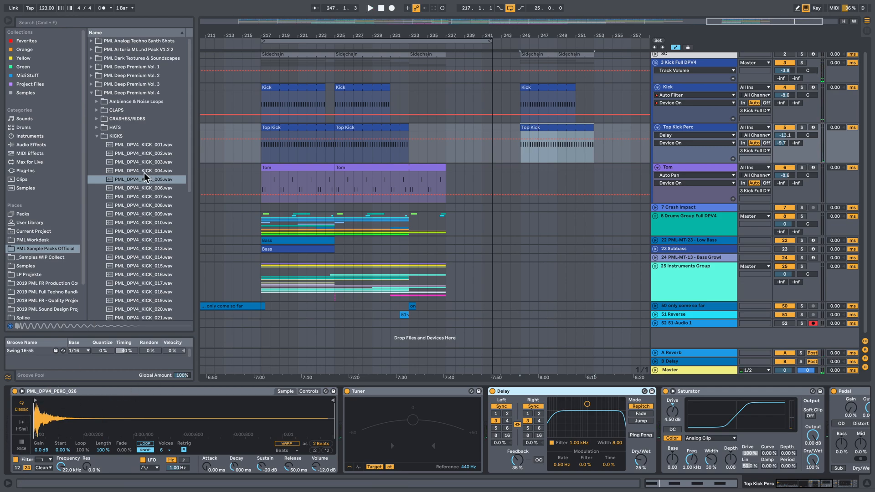
Copy the second Tom clip to bar 245 on the Tom track, view its MIDI notes and audition it.
left_click(372, 175)
left_click_drag(373, 175, 548, 169)
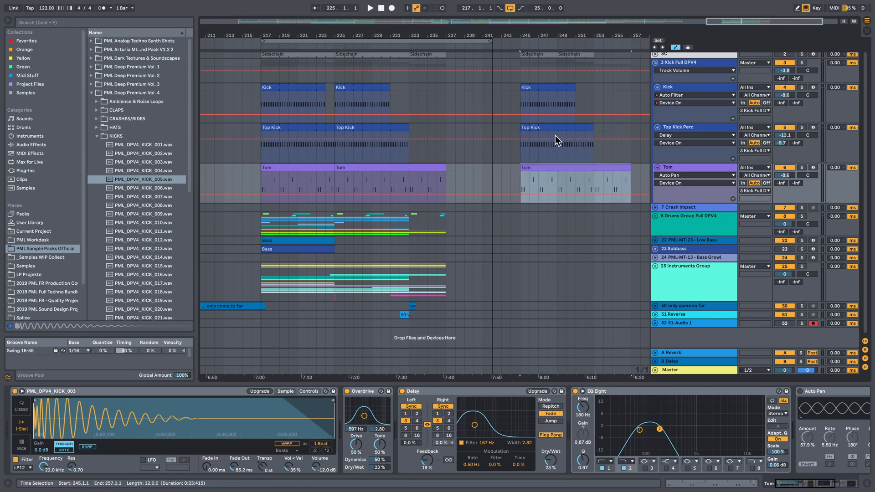
double_click(588, 169)
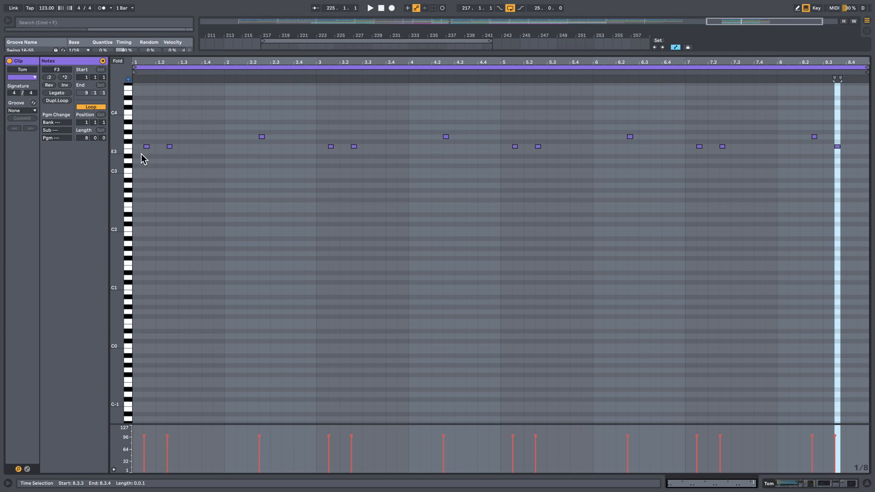
key("space")
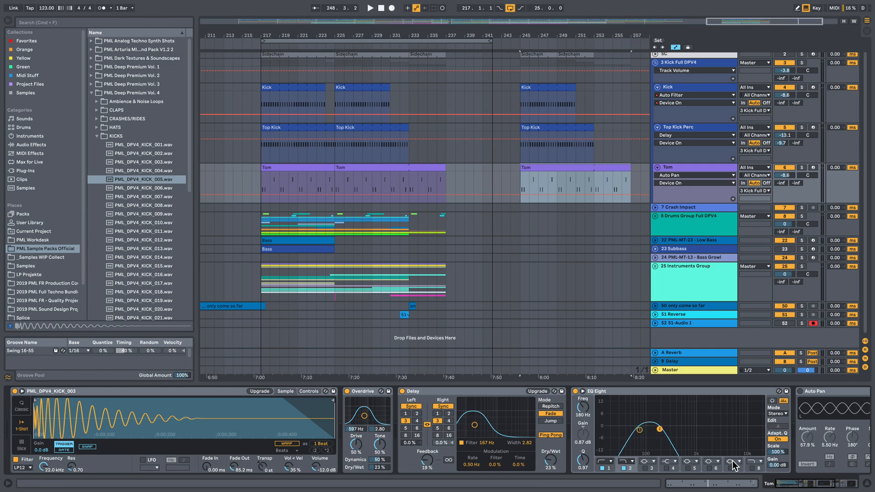
Examine the rest of the Tom track's device chain through Auto Pan and the sidechain Compressor, and audition the groove.
scroll(769, 457, "right", 10)
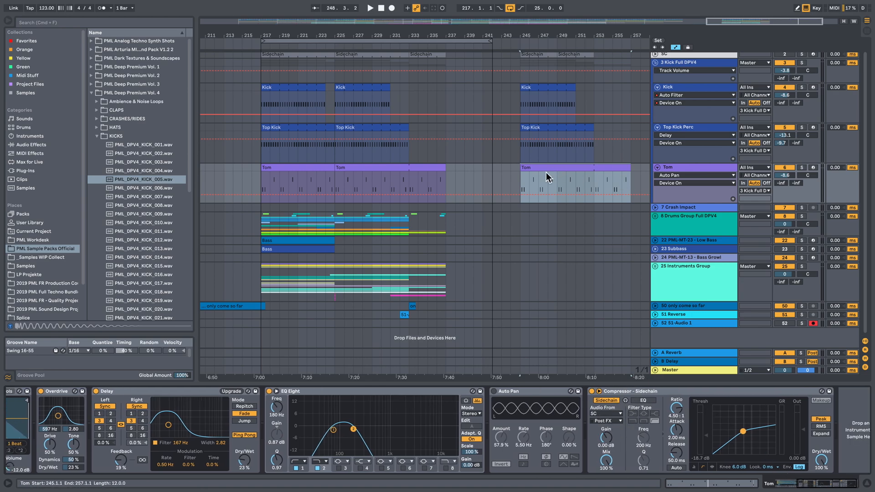
key("space")
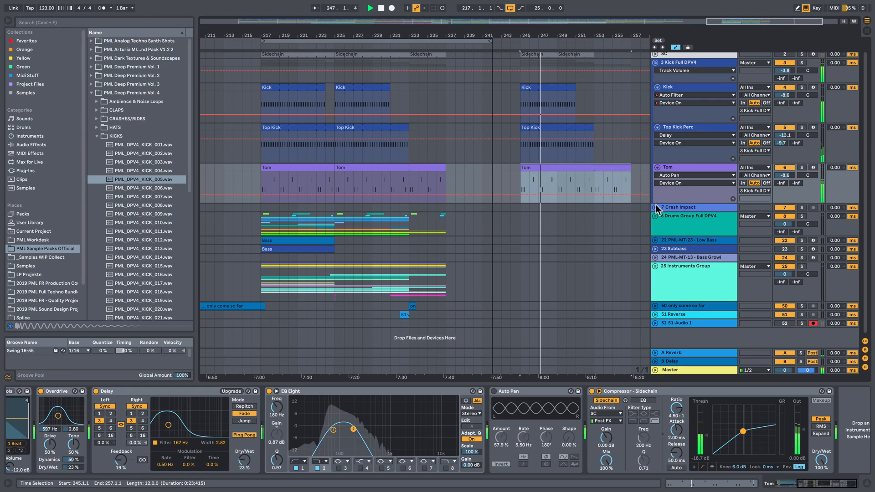
key("space")
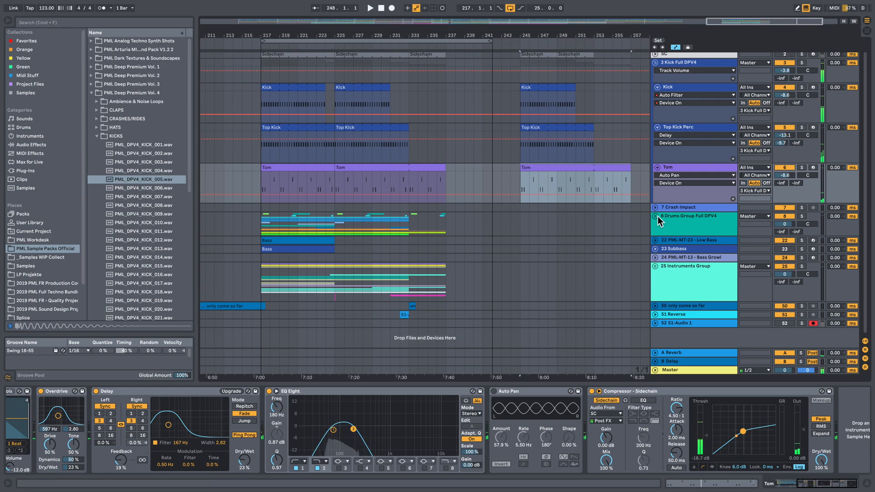
Unfold Drums Group Full DPV4, copy bars 217 to 219 of Percs and Percs 2 to bar 245, and audition the result.
left_click(656, 216)
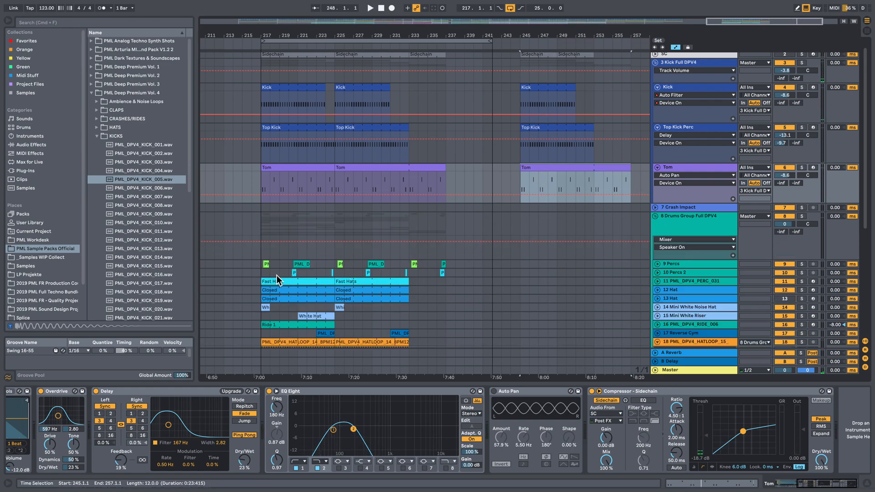
left_click(265, 265)
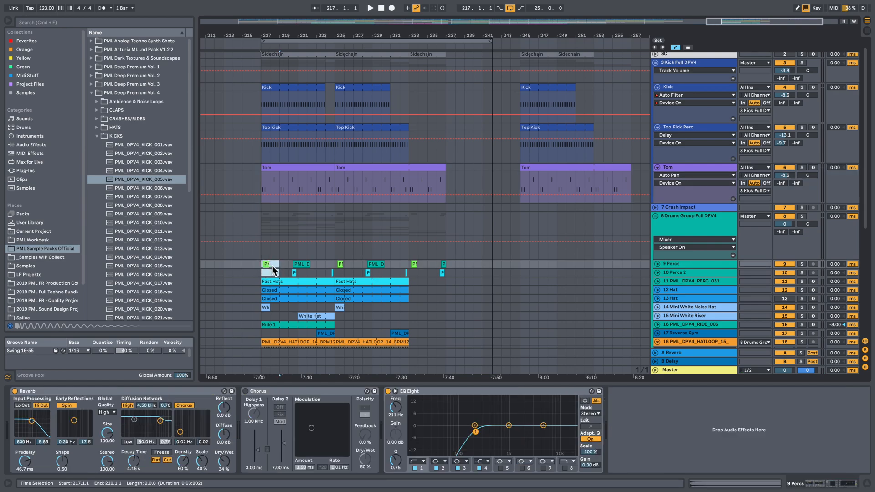
left_click_drag(271, 267, 528, 269)
key("space")
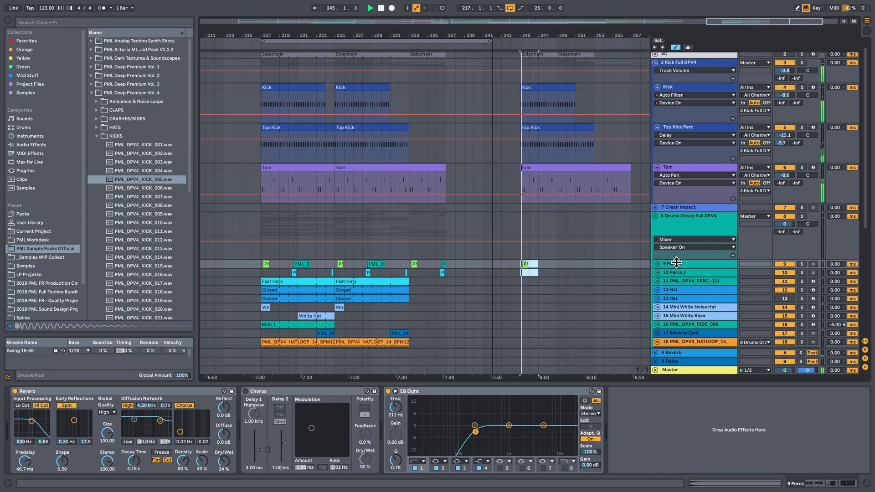
key("space")
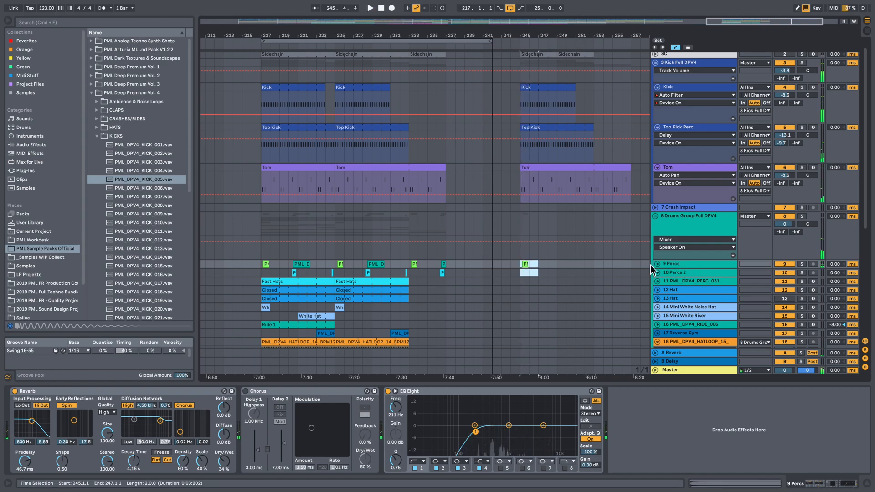
Unfold the Percs track and audition the copied PML_DPV4_PERC_026 clip soloed at bar 245.
left_click(657, 265)
left_click_drag(529, 36, 503, 89)
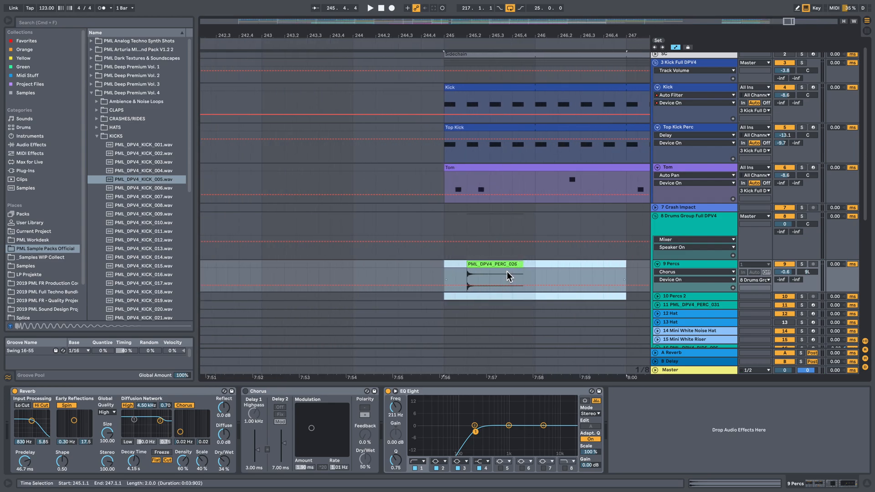
left_click(802, 264)
key("space")
key("space")
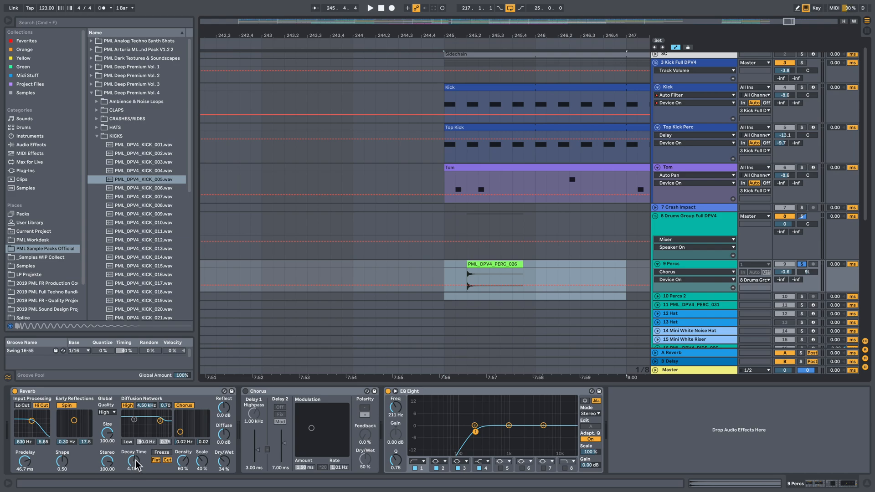
Unsolo the Percs track and audition the copied percussion clip with the kick, top kick and tom.
key("space")
left_click(801, 263)
key("space")
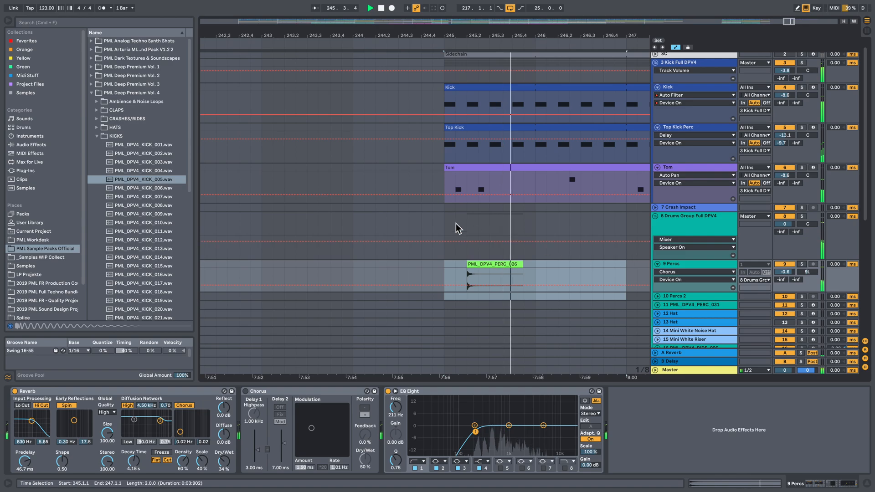
key("space")
Copy the eight-bar section from bar 217 of the Percs and Percs 2 tracks to bar 245.
left_click_drag(429, 35, 419, 2)
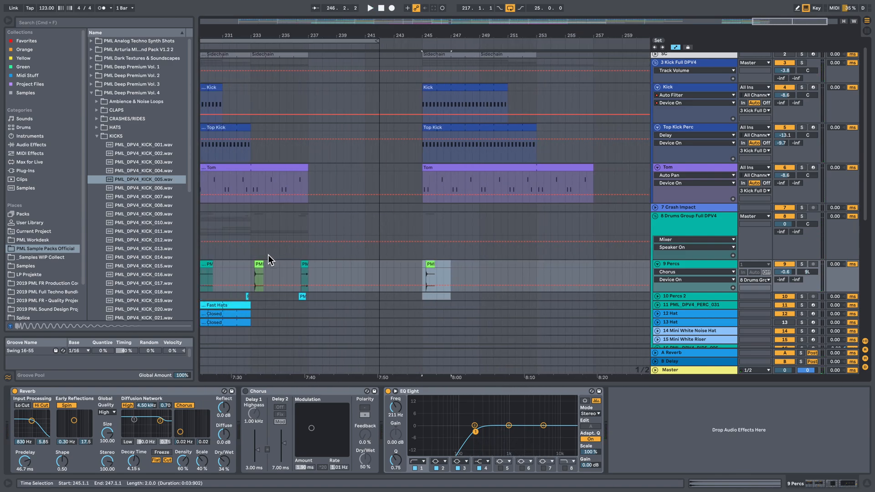
scroll(268, 255, "down", 1)
left_click_drag(320, 36, 446, 15)
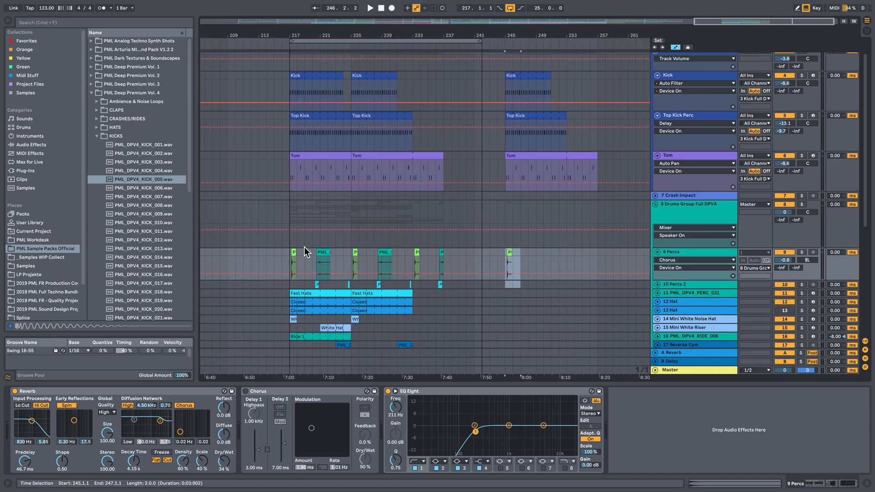
left_click_drag(291, 253, 537, 254)
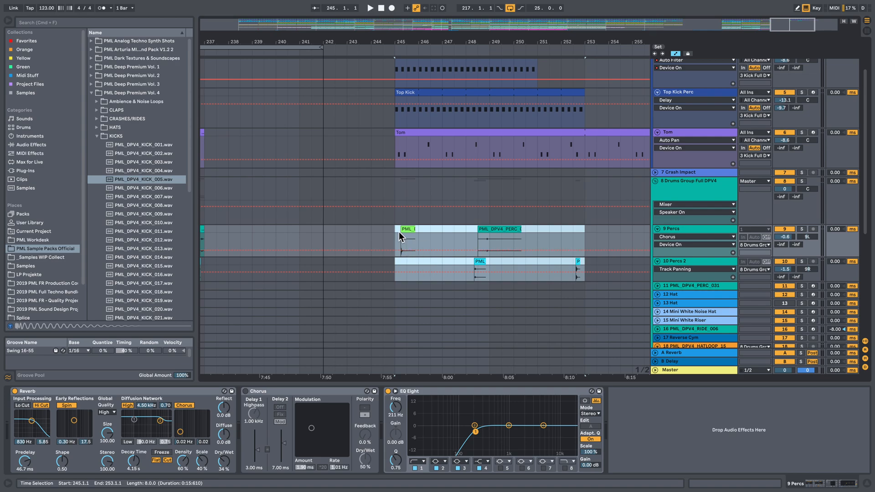
Audition the percussion from bar 248 and examine the PML_DPV4_PERC_024 clips on Percs and Percs 2 up close.
left_click(466, 241)
key("space")
key("space")
left_click_drag(495, 43, 494, 73)
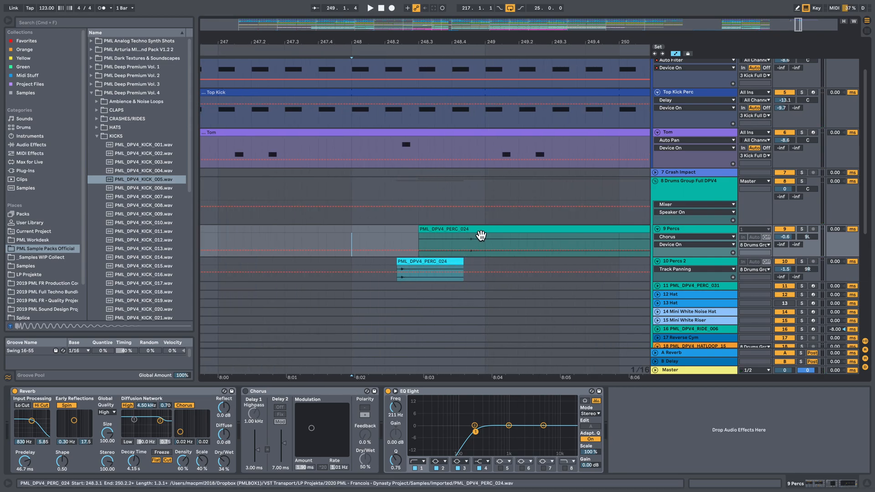
Audition the PML_DPV4_PERC_024 clips from bar 248.2 with Percs 2 soloed, briefly switching the solo to Percs.
left_click(387, 264)
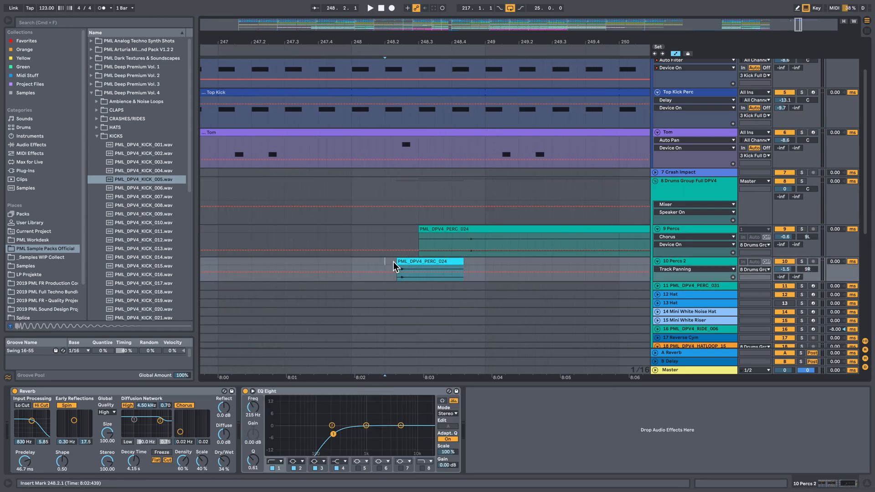
left_click(802, 262)
key("space")
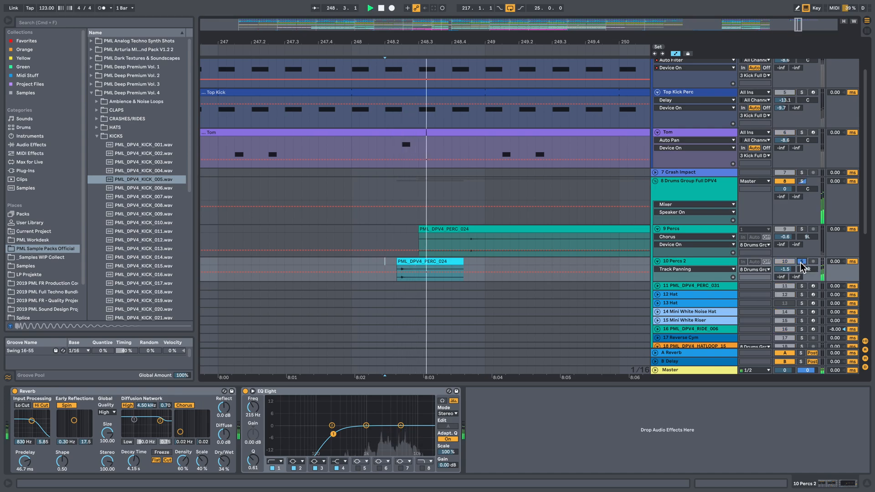
left_click(803, 230)
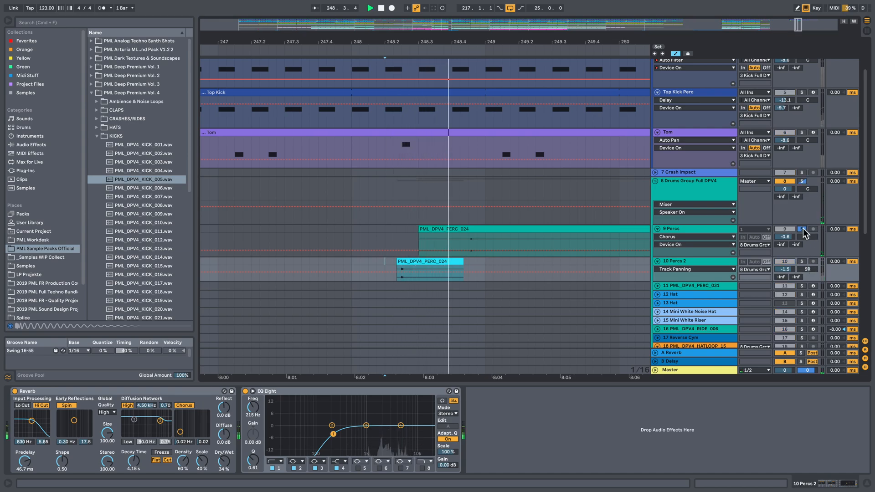
key("space")
left_click(802, 230)
Audition the two percussion clips with the kick, top kick and tom from bar 248.
left_click(349, 231)
key("space")
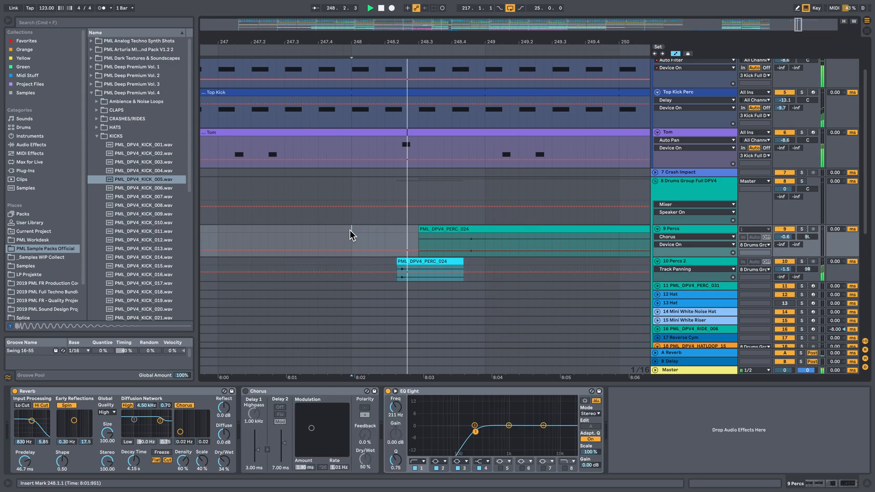
left_click_drag(459, 43, 452, 3)
key("space")
Audition the short Percs 2 clip near bar 252.3, first with the other drums and again with Percs 2 temporarily soloed.
left_click(509, 265)
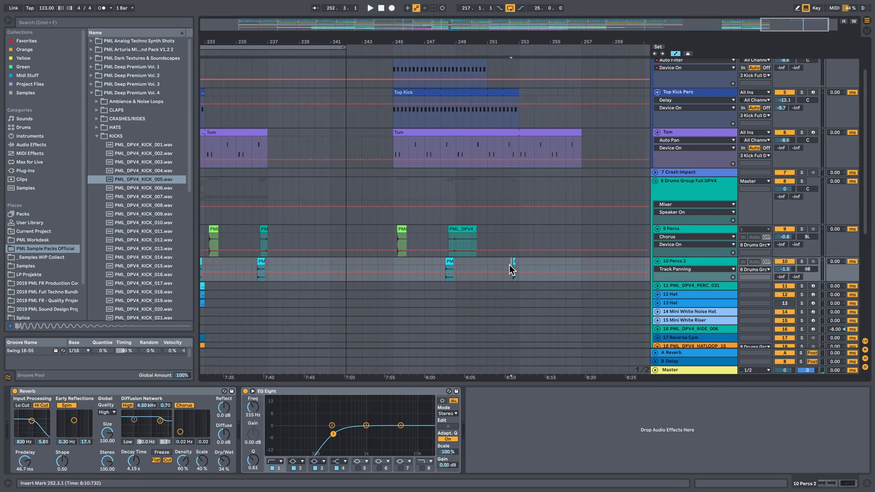
key("space")
key("space")
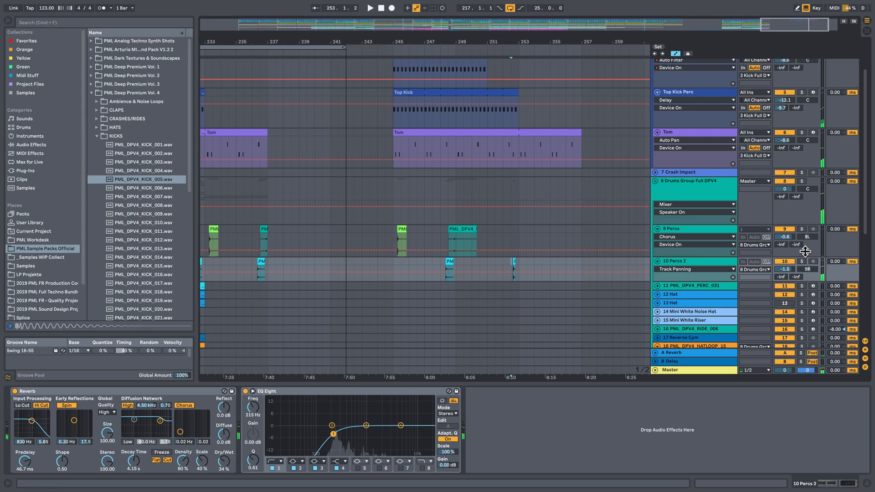
left_click(803, 261)
left_click(515, 263)
key("space")
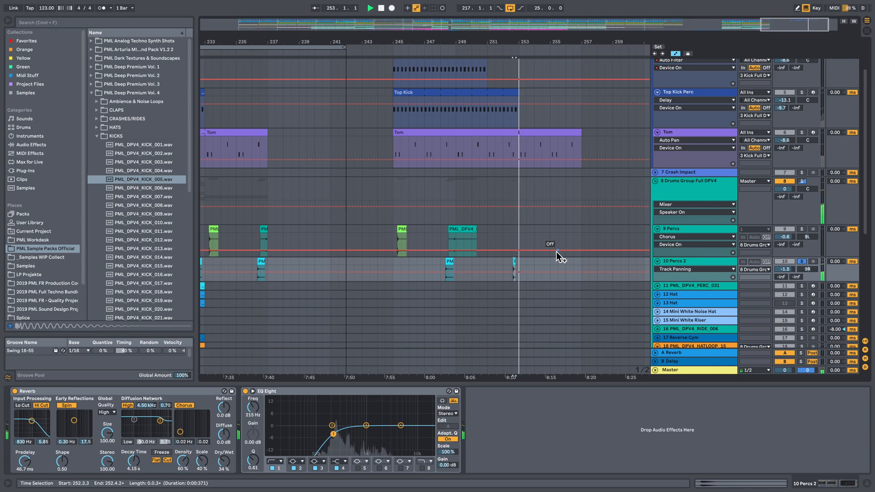
key("space")
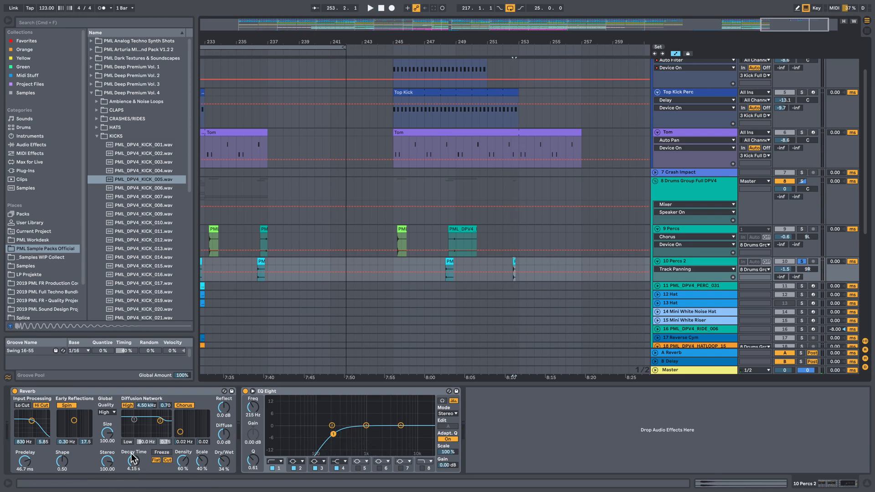
left_click(395, 182)
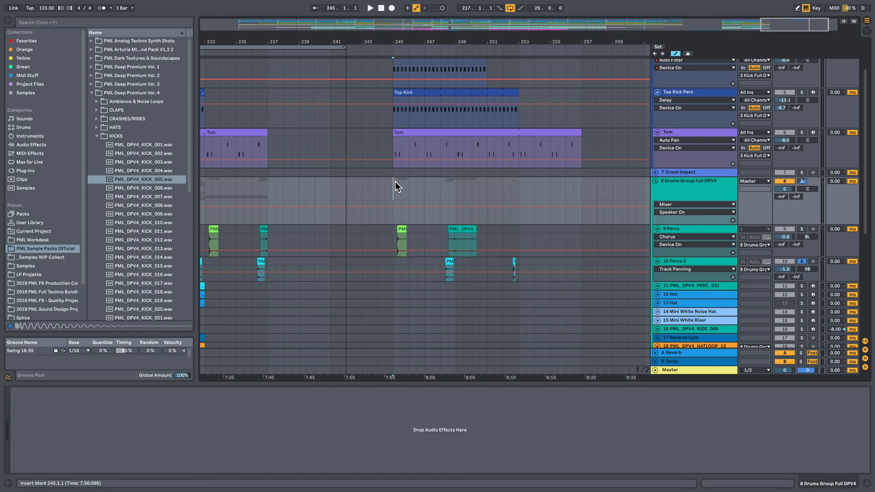
left_click(802, 262)
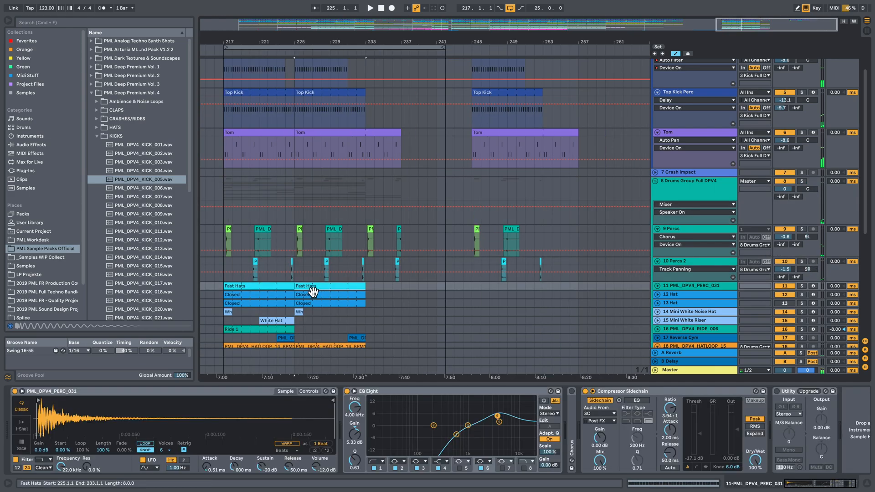
Copy the eight-bar Fast Hats clip from bar 225 to bar 245 and bypass EQ Eight and Compressor Sidechain on its track.
left_click_drag(312, 292, 489, 287)
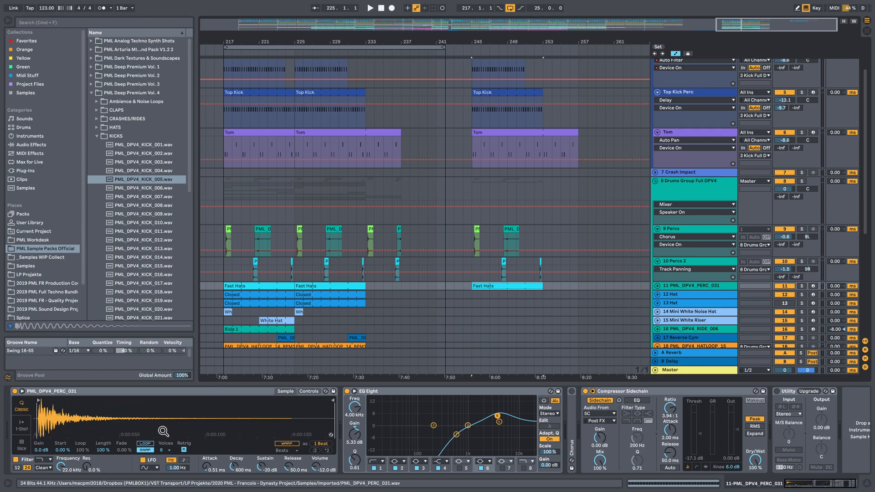
left_click(348, 391)
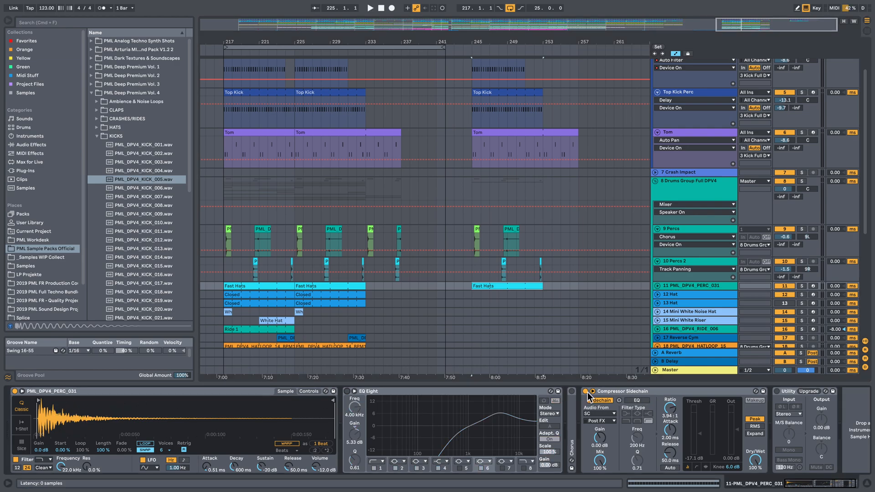
left_click(586, 391)
Unfold the PML_DPV4_PERC_031 track and audition the copied Fast Hats clip soloed without EQ and sidechain.
left_click(804, 286)
key("space")
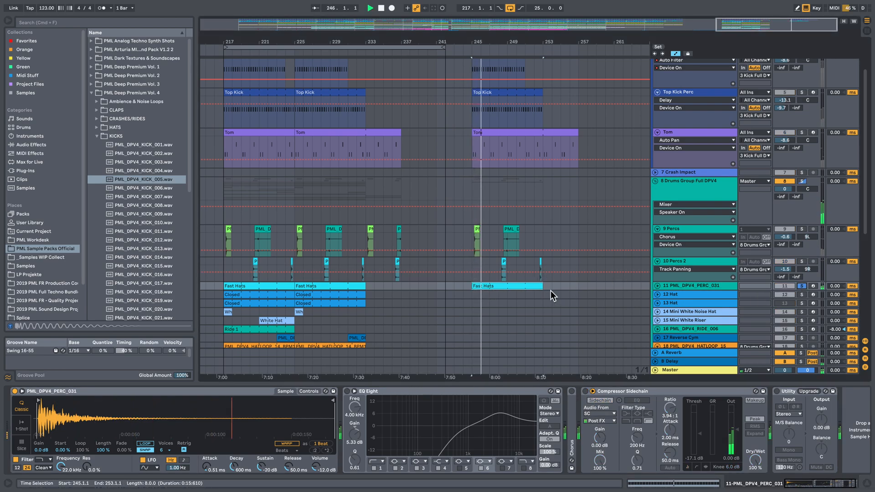
left_click(657, 285)
key("space")
Open the copied Fast Hats clip, enlarge its velocity lane and examine the C3 note velocities while auditioning the pattern.
left_click(482, 291)
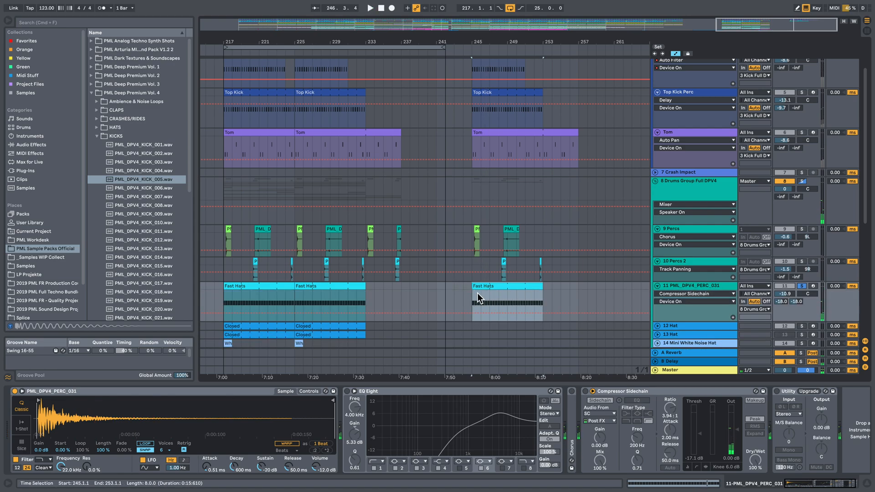
double_click(480, 290)
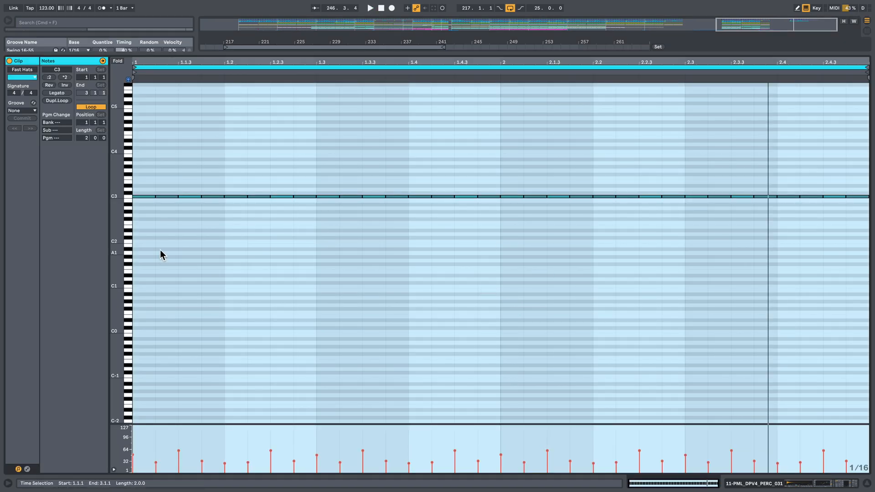
mouse_move(117, 208)
left_mouse_down()
mouse_move(159, 211)
mouse_move(160, 260)
left_mouse_up()
left_click(228, 238)
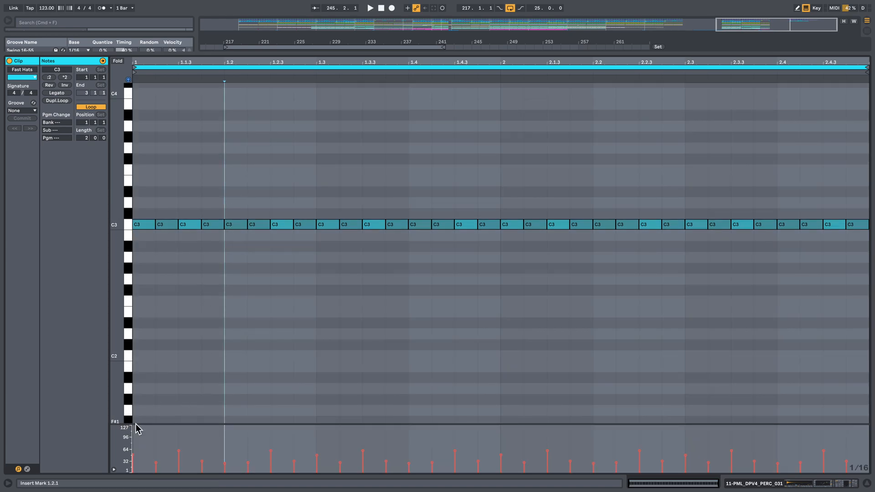
left_click_drag(140, 428, 160, 260)
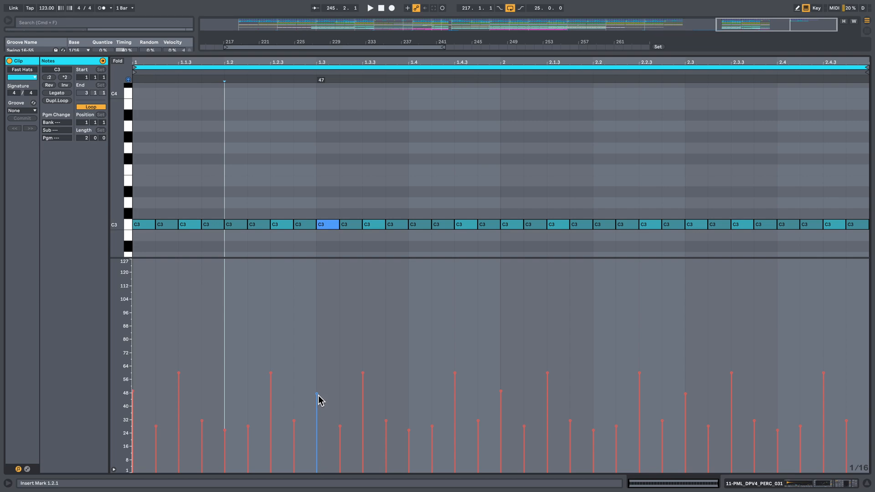
key("space")
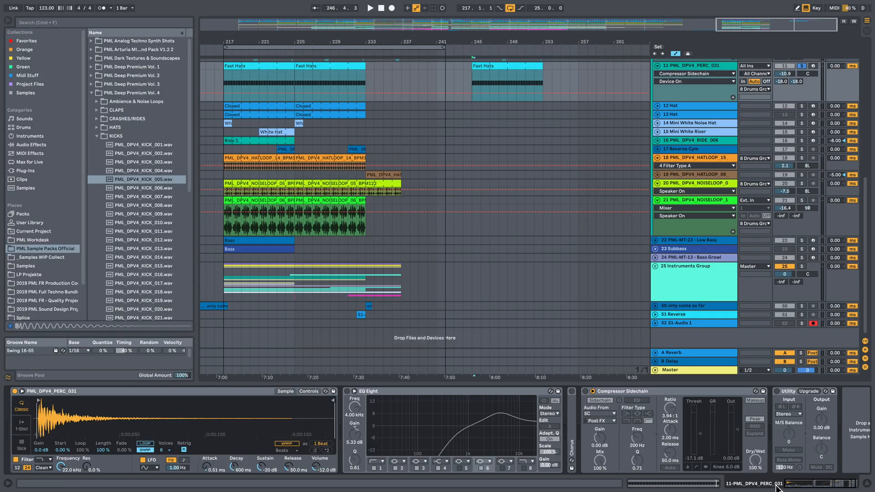
Show the sampler's detailed controls for PML_DPV4_PERC_031 and audition the hats while examining the random pan and velocity-to-volume settings.
left_click(312, 391)
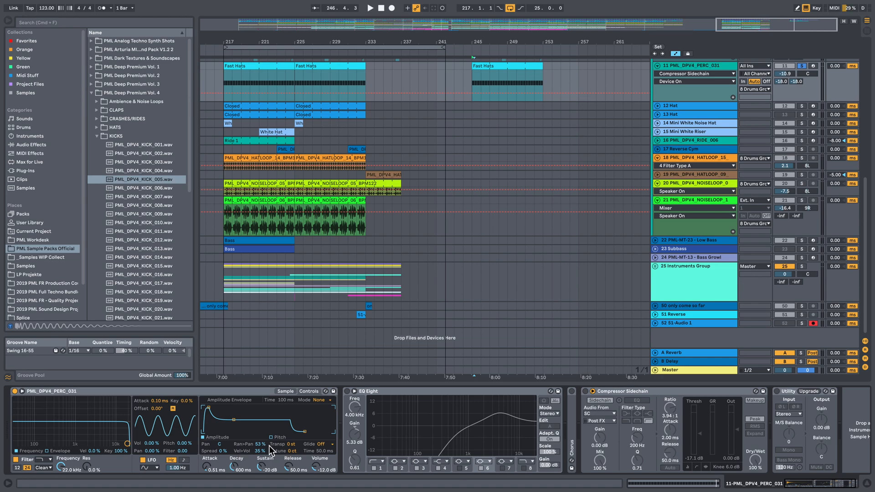
key("space")
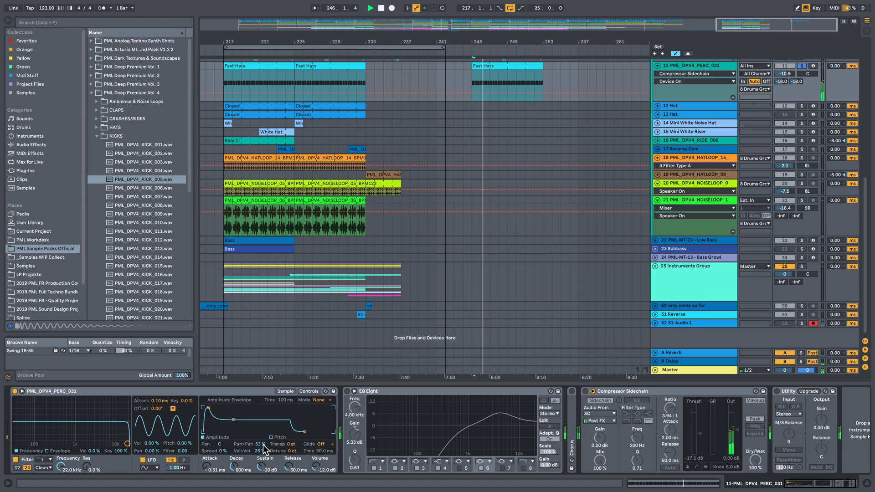
key("space")
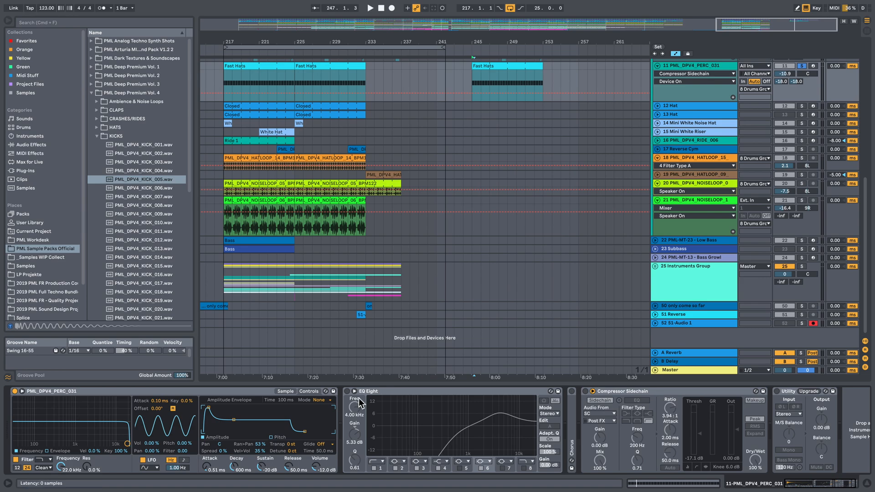
Re-enable EQ Eight and Compressor Sidechain on the PML_DPV4_PERC_031 track one after the other, auditioning the soloed hats with each.
left_click(348, 391)
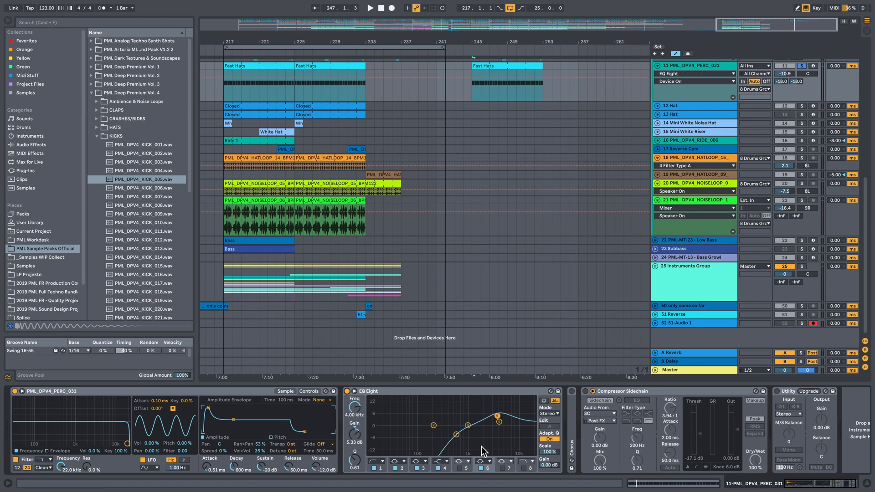
key("space")
key("space")
left_click(586, 391)
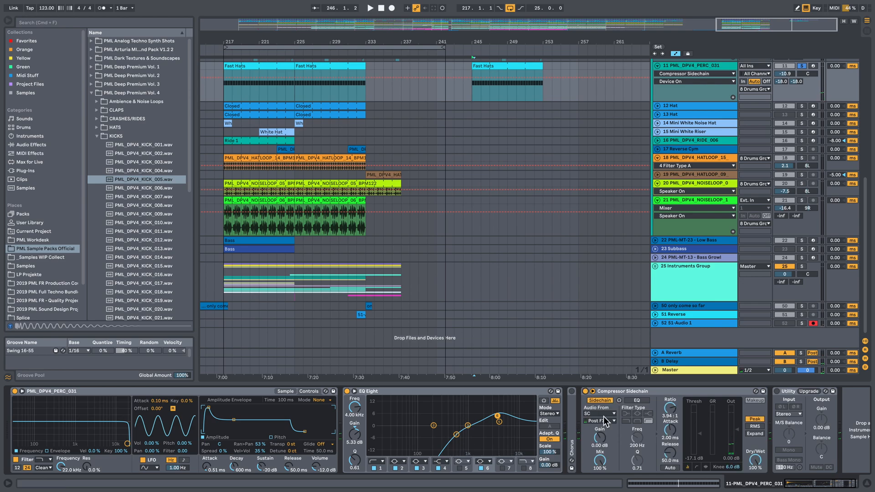
key("space")
scroll(613, 237, "up", 3)
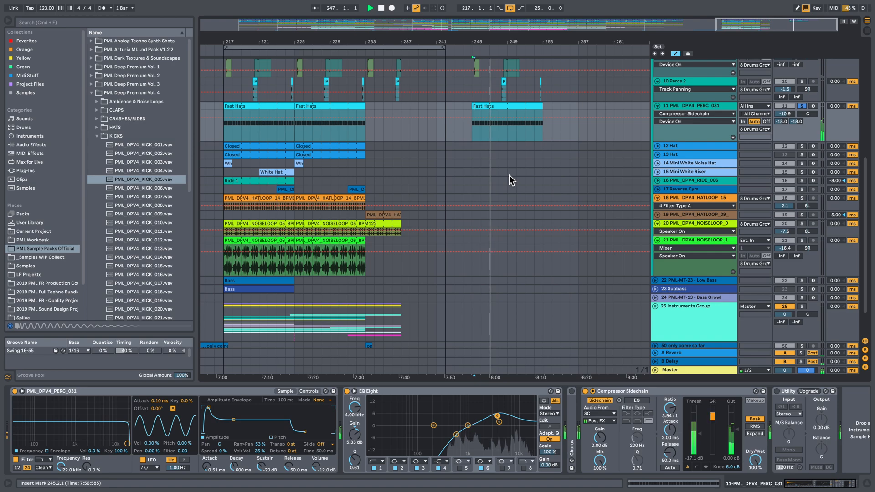
key("space")
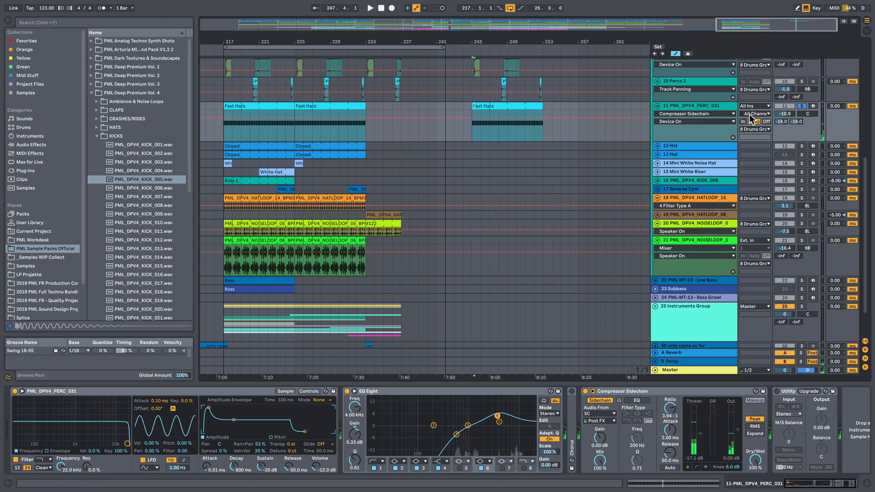
Unsolo the PML_DPV4_PERC_031 track and audition the Fast Hats with the rest of the drum groove from bar 245.
left_click(803, 108)
scroll(707, 157, "up", 5)
key("space")
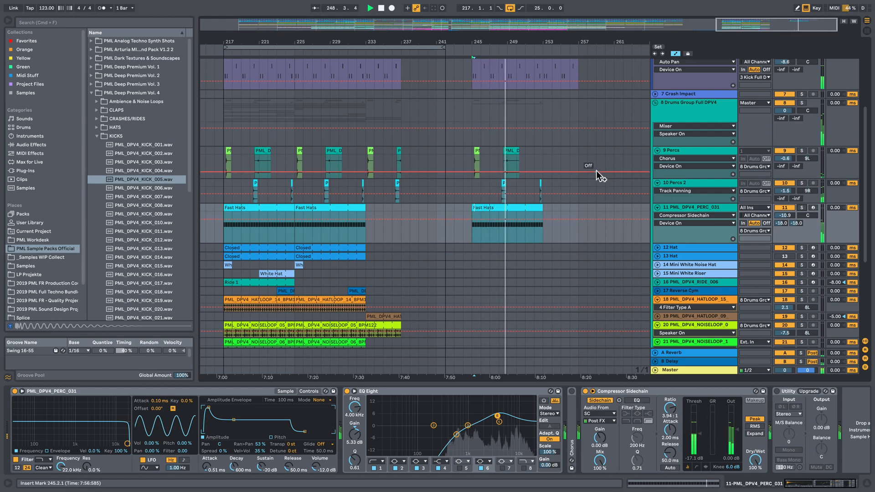
key("space")
Copy the eight-bar Closed clip on track 12 Hat from bar 225 to bar 245 and unfold the track.
left_click(314, 249)
left_click_drag(314, 250, 488, 249)
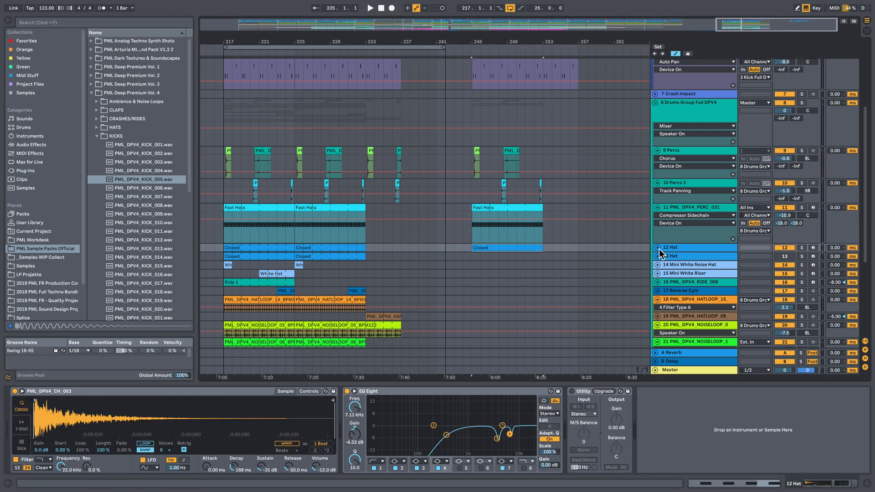
left_click(658, 248)
Audition the copied Closed hat clip soloed and in the full groove, and examine its notes and velocities.
key("space")
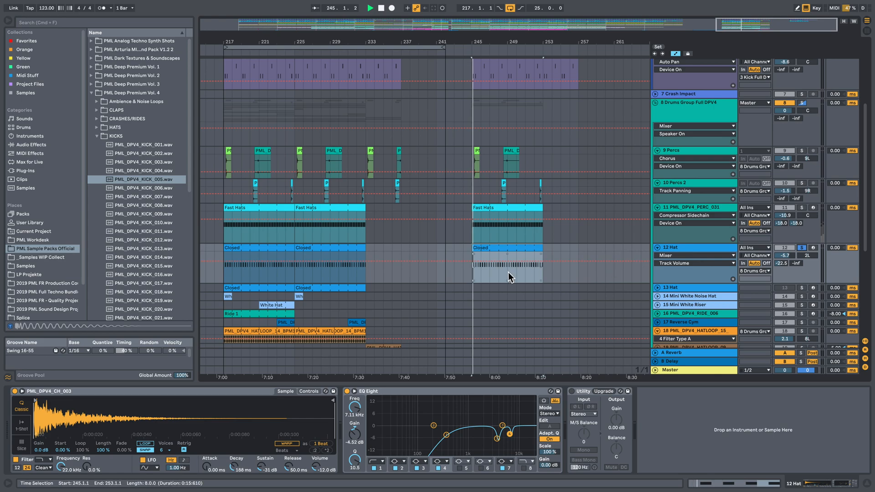
double_click(507, 272)
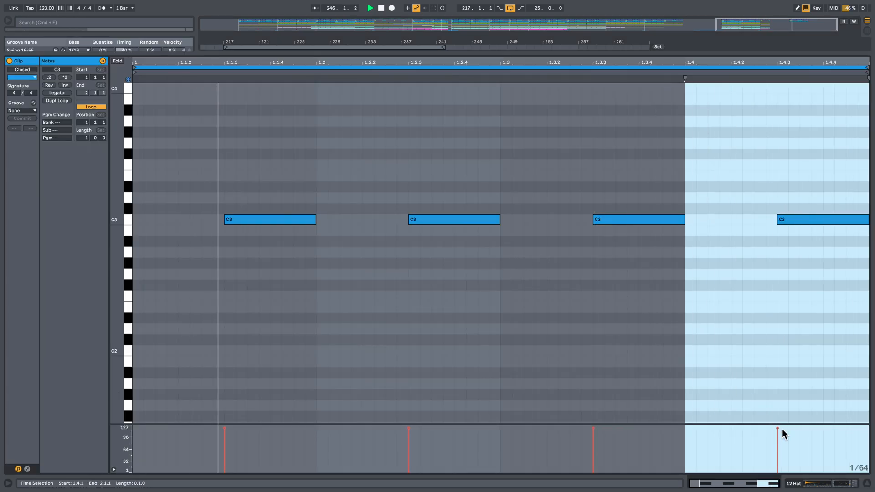
left_click(822, 484)
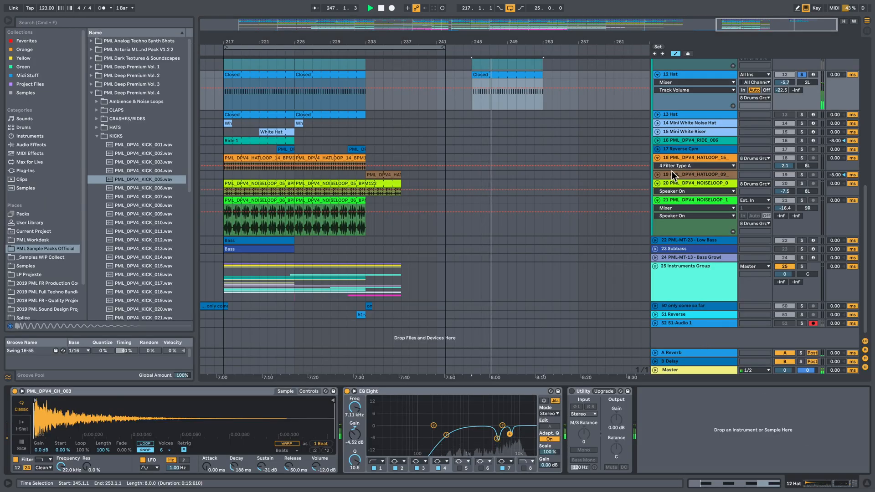
left_click(801, 75)
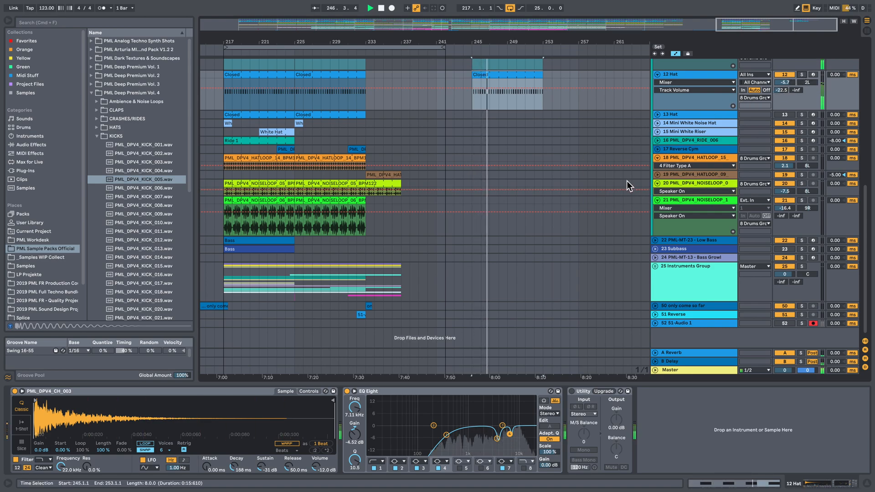
key("space")
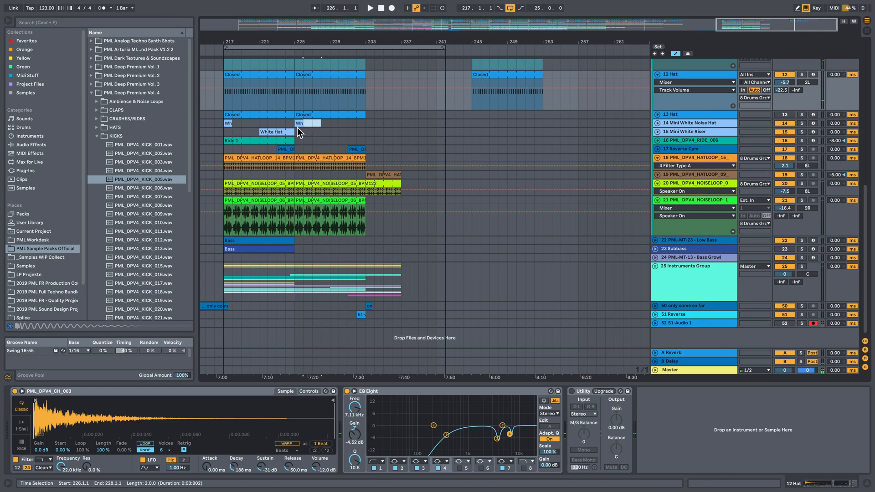
Copy the White Hat clip on the Mini White Noise Hat track from bar 225 to bar 245 and view its notes up close.
left_click_drag(298, 124, 477, 121)
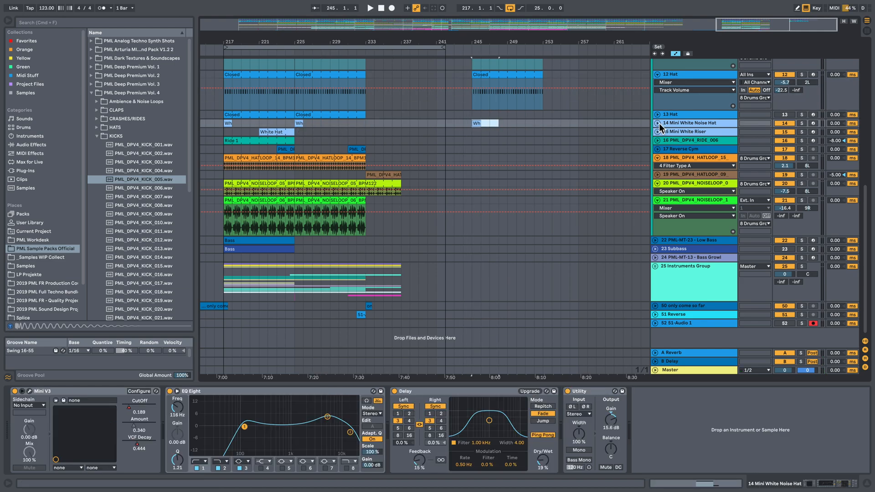
key("z")
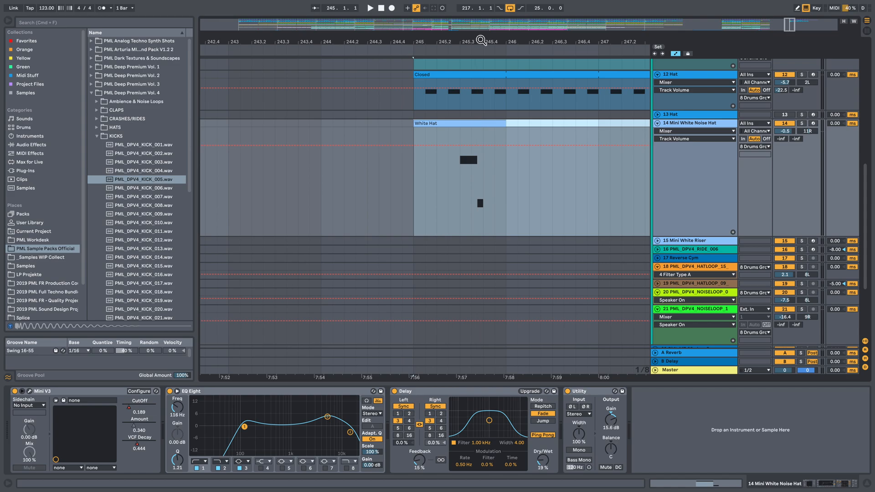
left_click(419, 170)
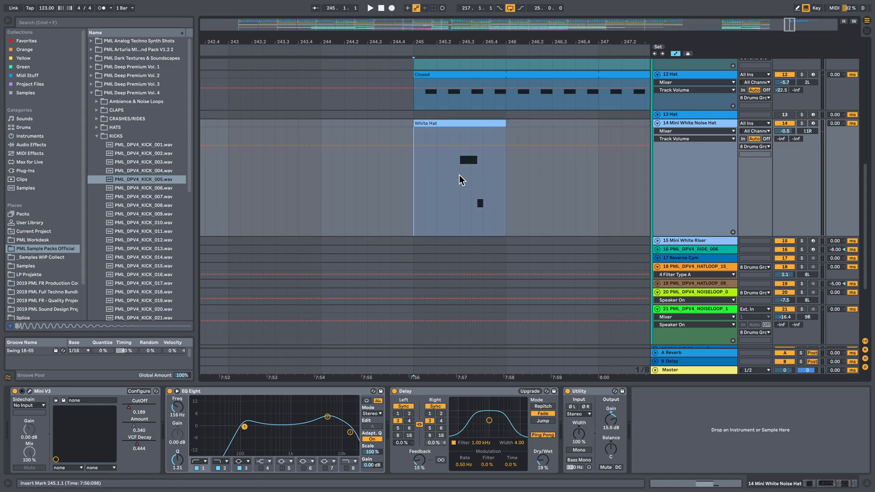
Show the CutOff automation on the Mini White Noise Hat track, inspect the Mini V3 synth's settings and audition the track soloed.
left_click(139, 401)
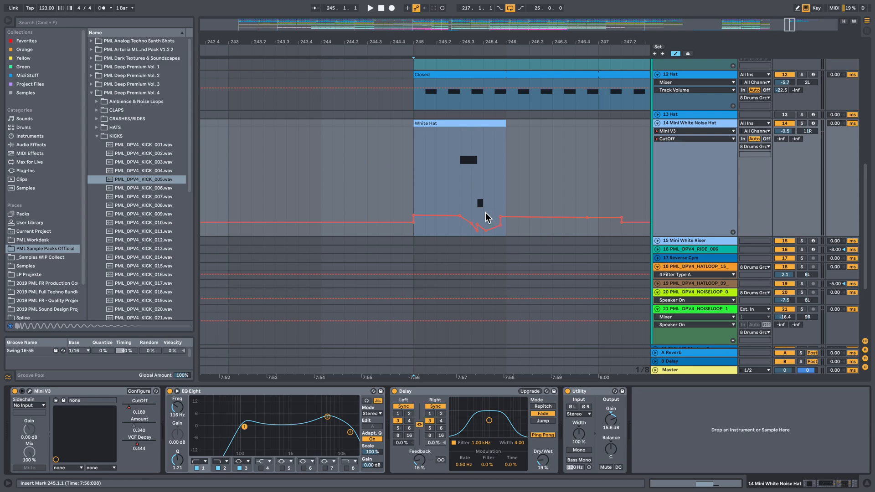
left_click(31, 392)
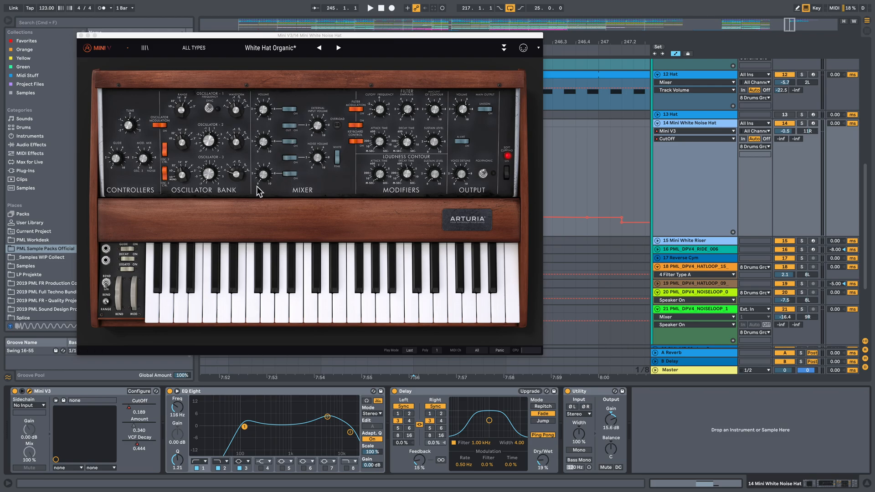
left_click(81, 35)
key("space")
left_click(801, 123)
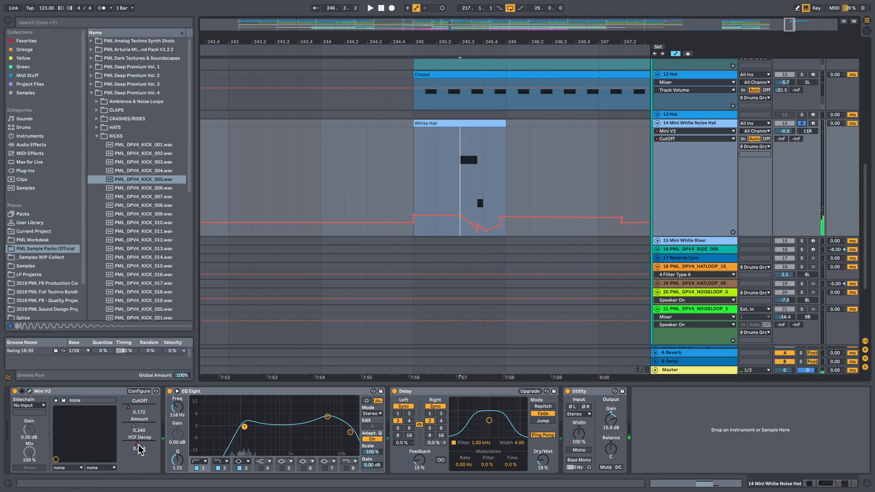
key("space")
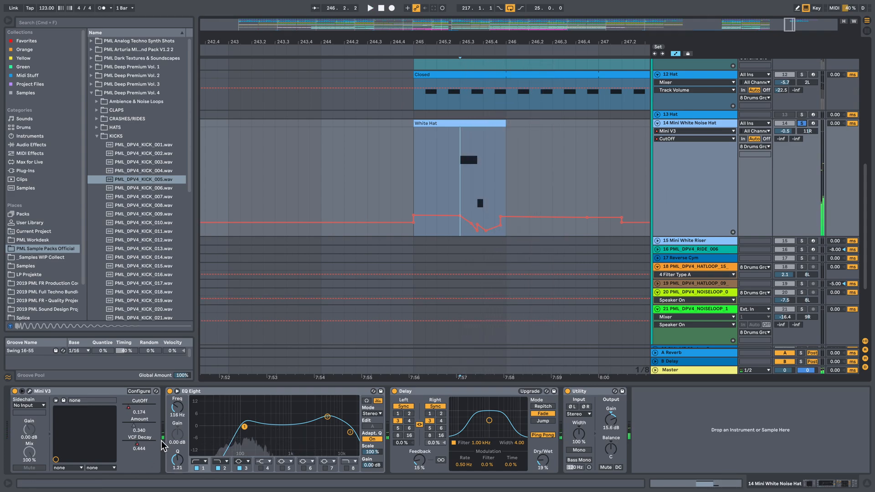
Show the VCF Decay automation on the Mini White Noise Hat track and audition the soloed hat from bar 245.3.
left_click(139, 448)
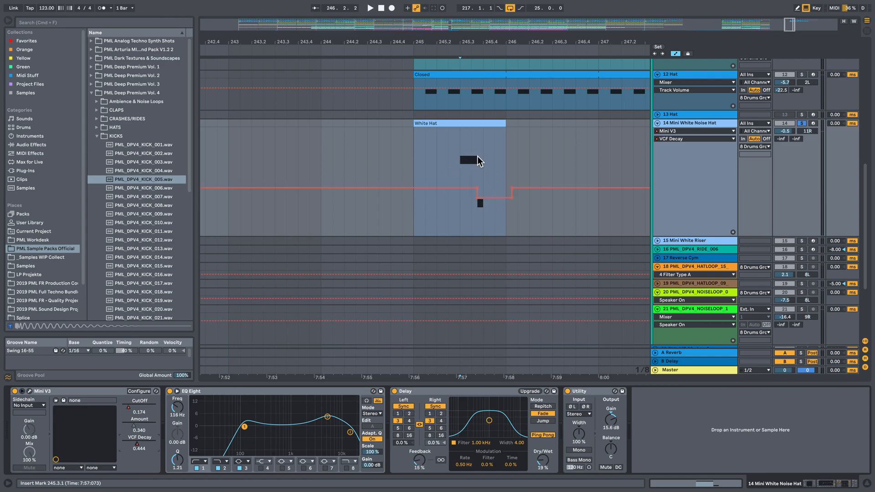
key("space")
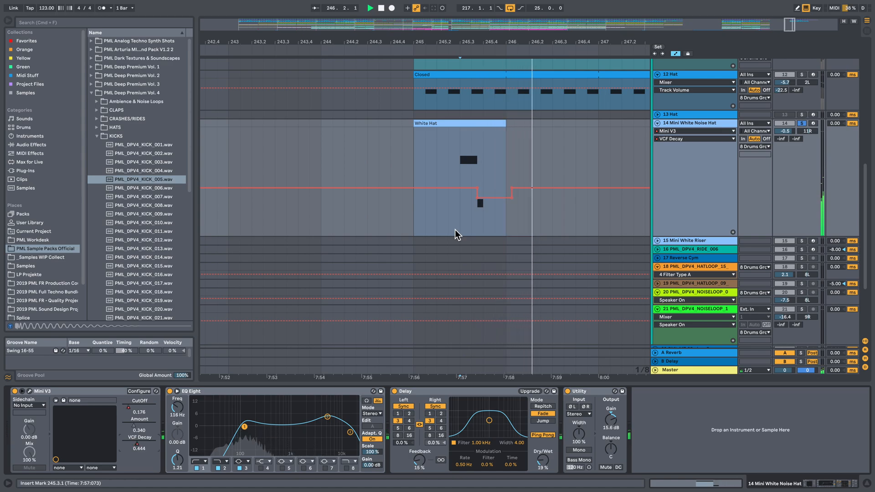
key("space")
key("space")
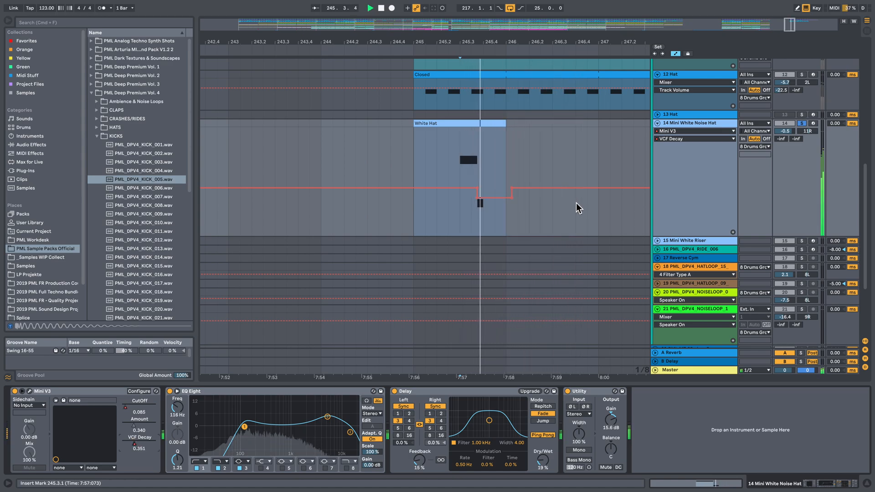
key("space")
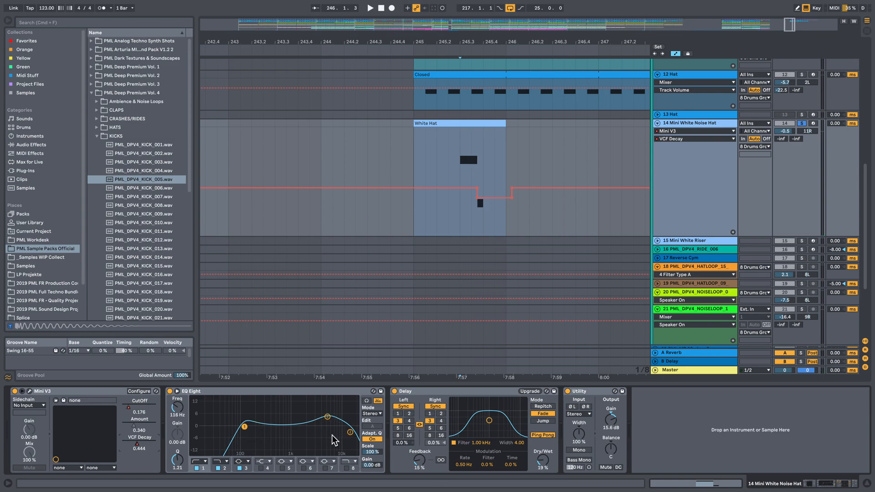
Replay the hat, unsolo the Mini White Noise Hat track and hear it with the rest of the groove.
key("space")
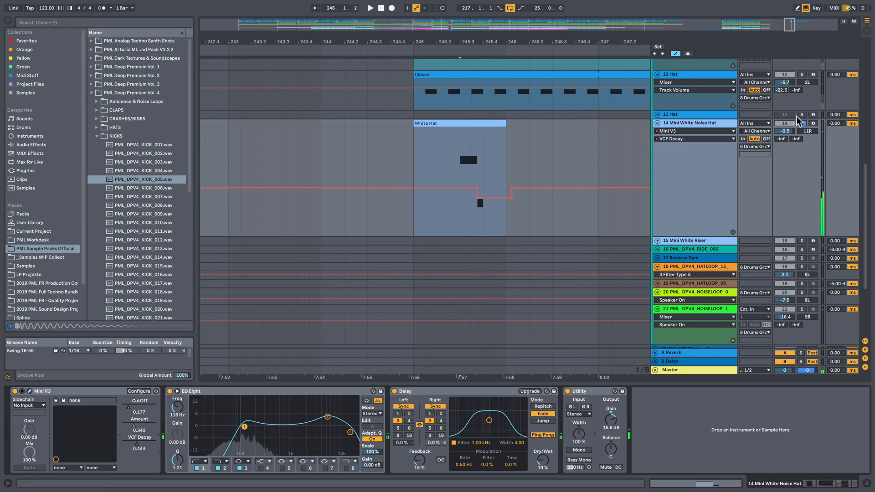
left_click(804, 124)
key("space")
left_click(413, 159)
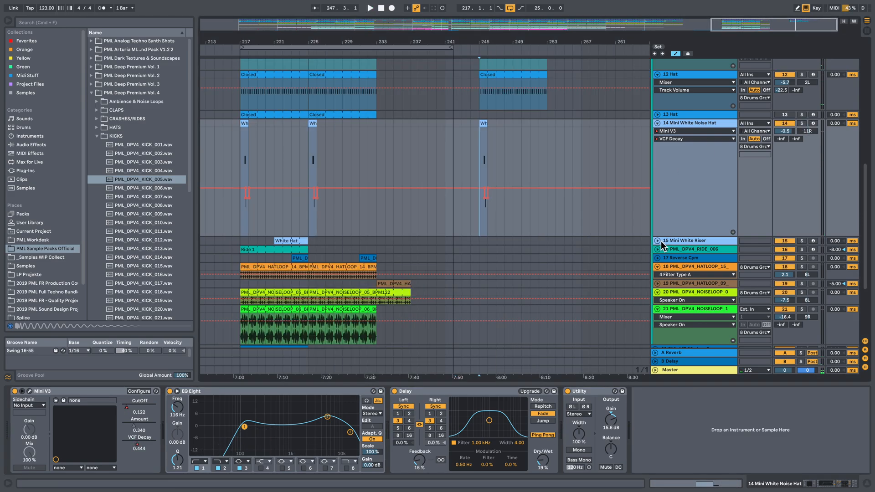
Copy the White Hat clip on the Mini White Riser track from bar 221 to bar 245 and audition it soloed and in the groove.
left_click(658, 241)
left_click(293, 247)
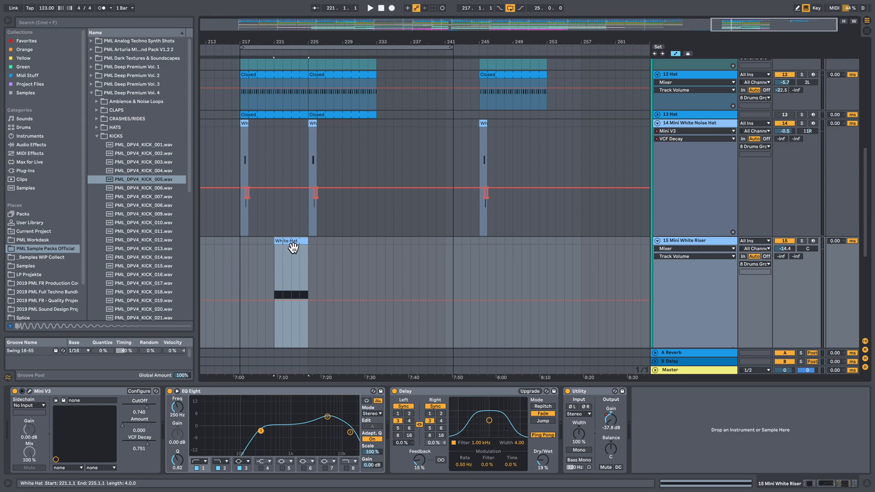
left_click_drag(289, 248, 492, 243)
key("space")
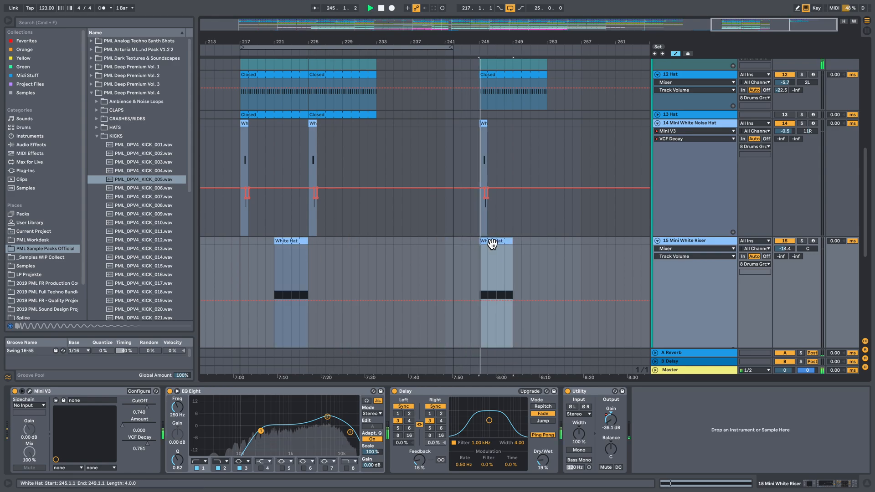
left_click(802, 242)
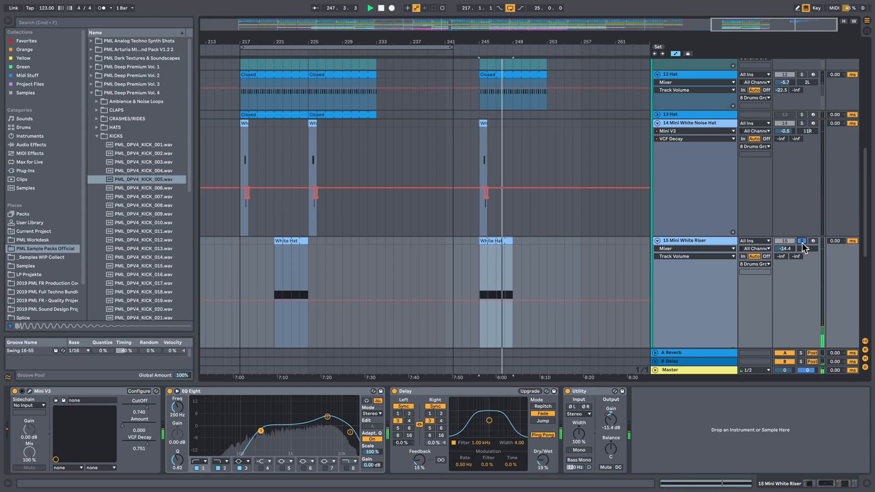
left_click(802, 241)
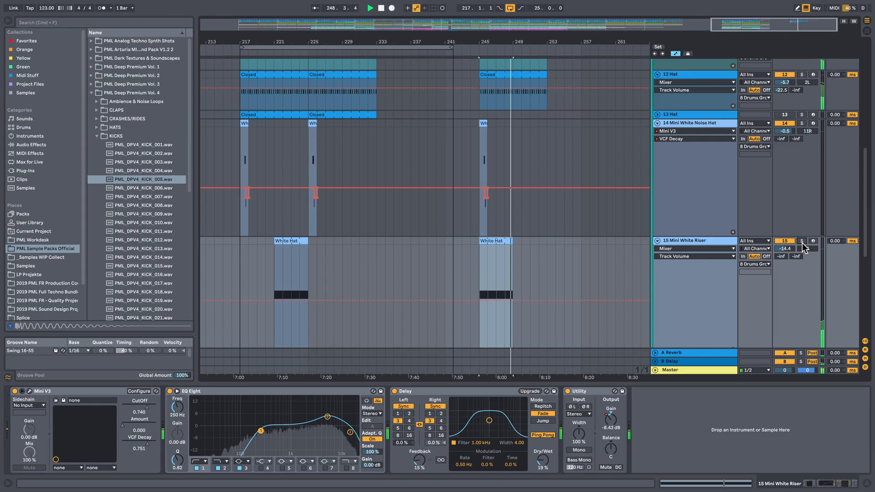
key("space")
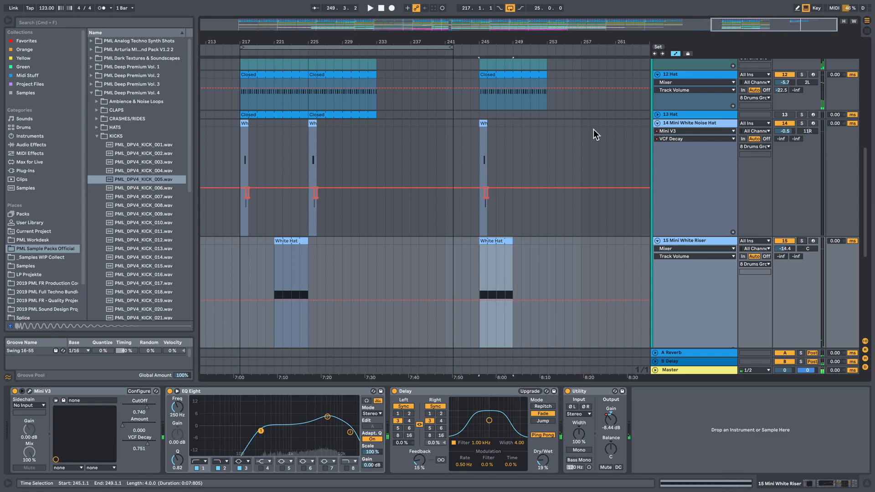
Fold tracks 14 and 15, unfold the PML_DPV4_RIDE_006 track and copy its Ride 1 clip from bar 217 to bar 245.
left_click(657, 123)
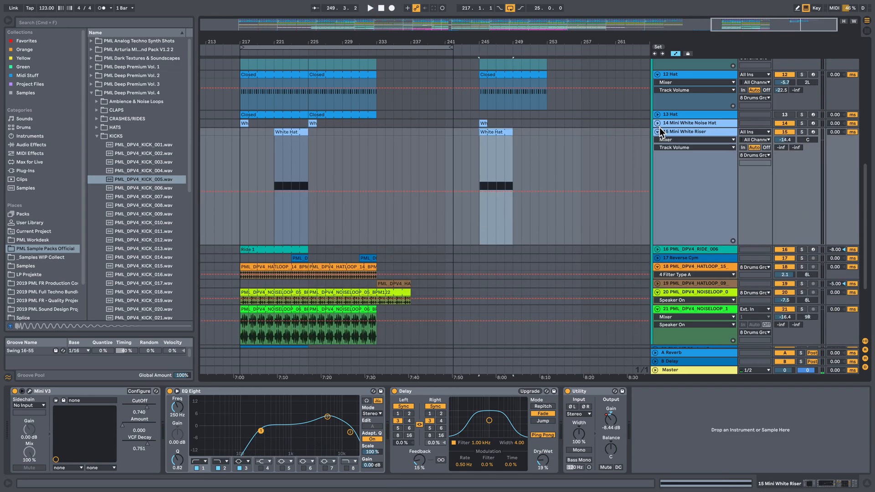
left_click(657, 132)
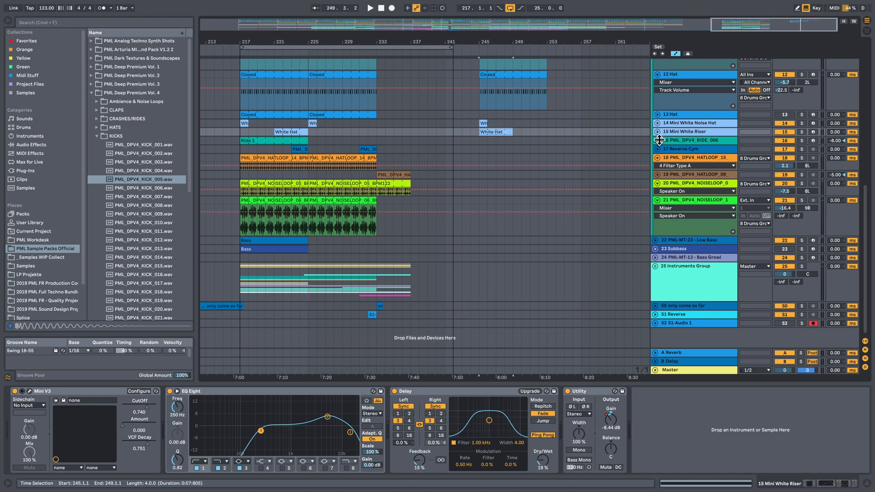
left_click(657, 140)
mouse_move(262, 144)
left_mouse_down()
mouse_move(254, 142)
mouse_move(488, 138)
left_mouse_up()
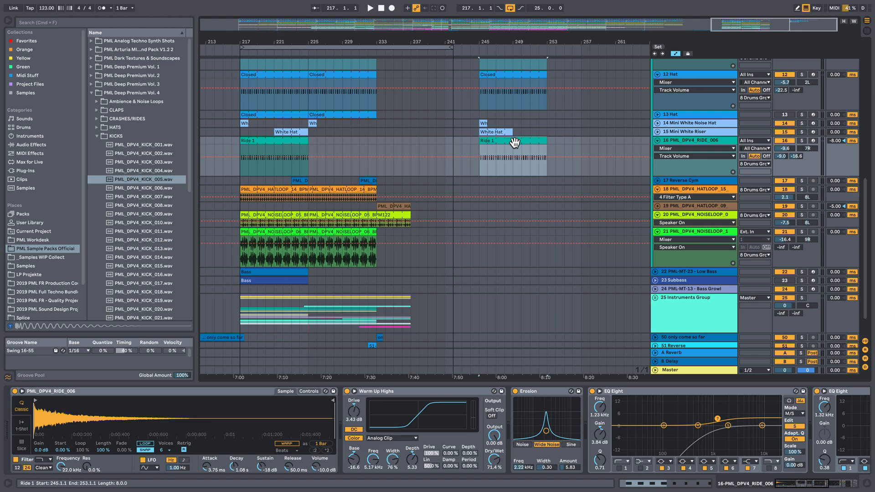
Open the copied Ride 1 clip, examine its offbeat C3 notes up close and audition the ride soloed.
double_click(542, 143)
left_click(272, 220)
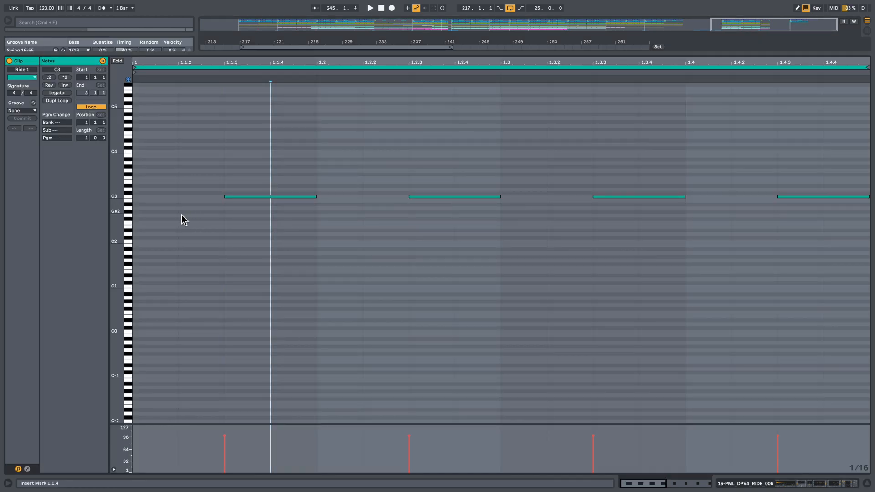
left_click_drag(119, 209, 153, 210)
key("space")
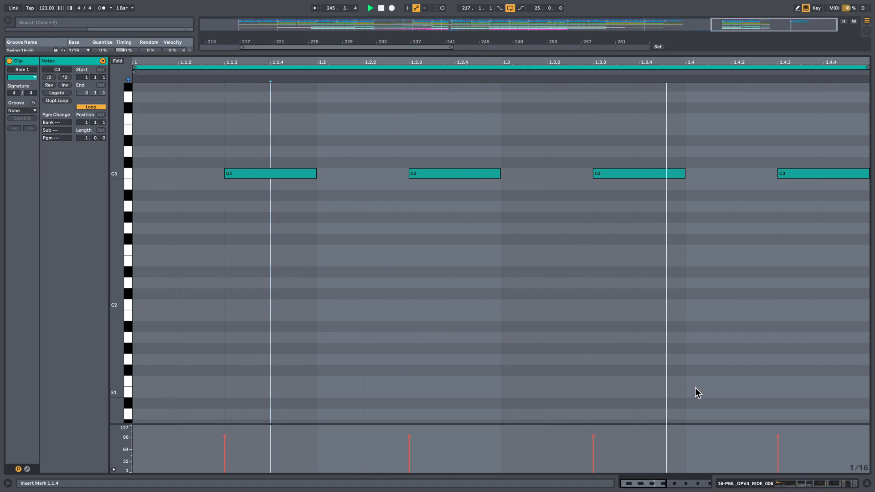
key("space")
Inspect the ride track's device chain and compare the soloed ride with its Delay switched off and on.
left_click(767, 482)
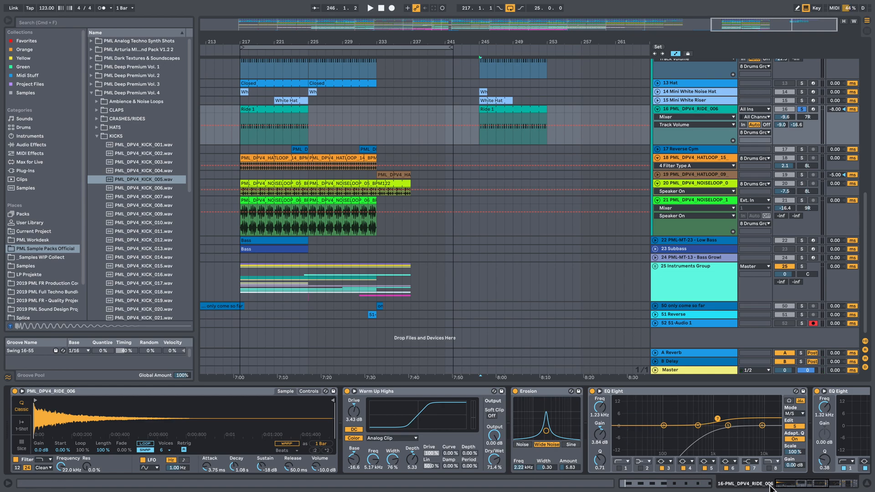
left_click(786, 485)
key("space")
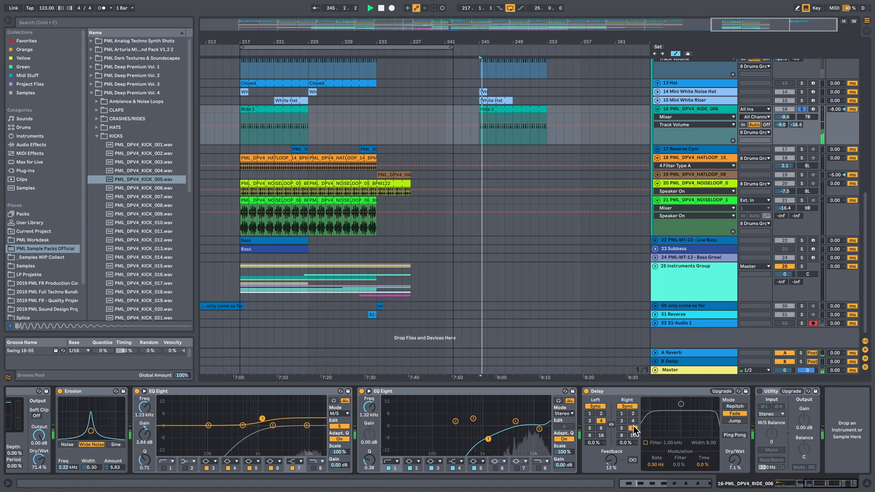
left_click(592, 392)
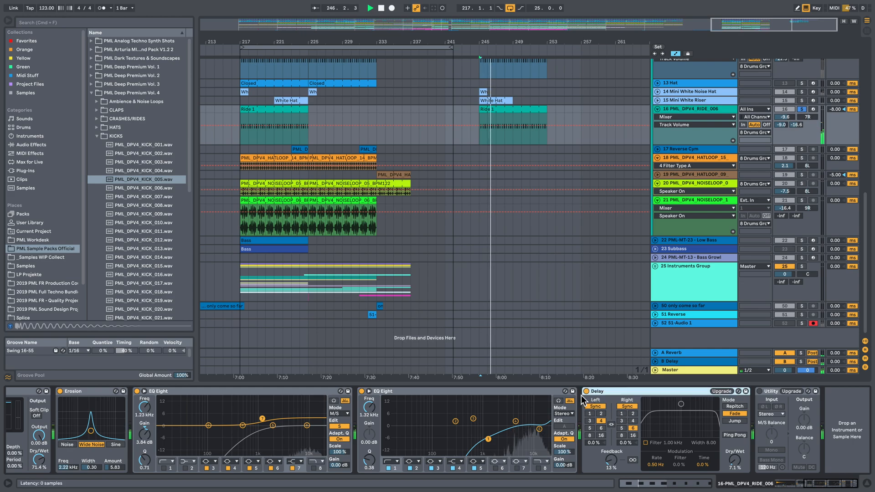
left_click(587, 392)
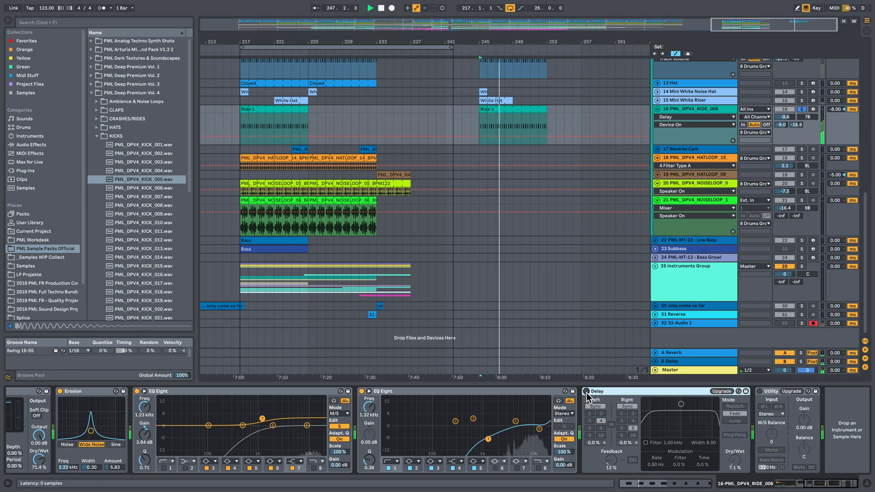
key("space")
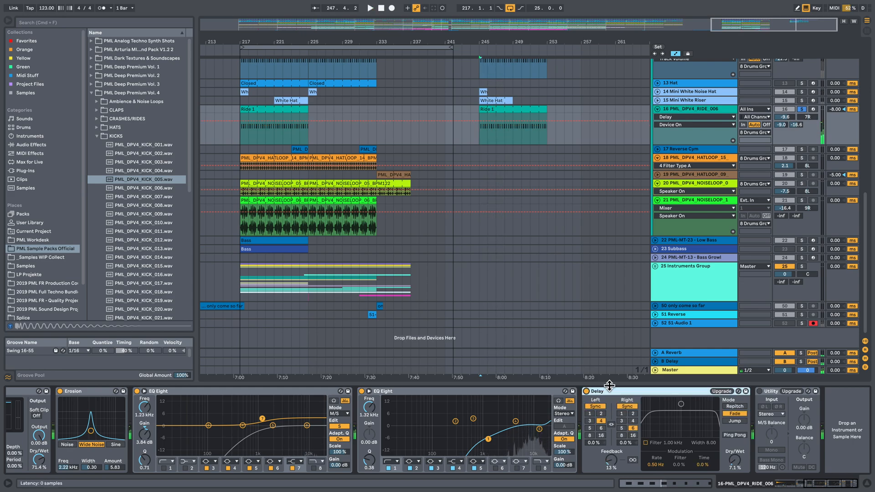
Show the Delay device on the B Delay return track and audition the soloed ride with it.
left_click(679, 362)
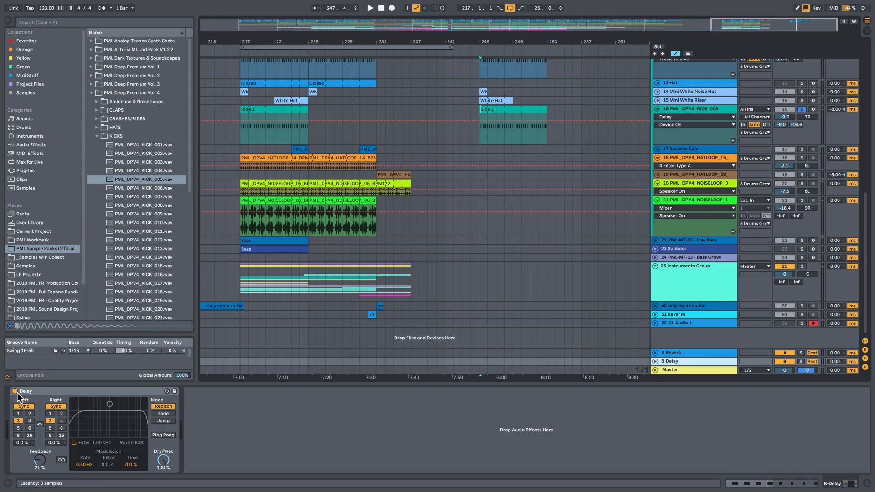
key("space")
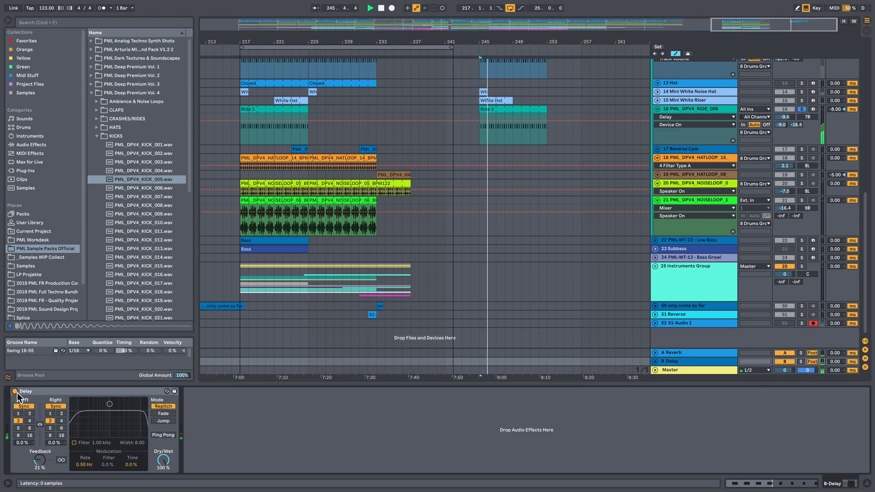
key("space")
Switch off and collapse the Delay device on the PML_DPV4_RIDE_006 track and play the soloed ride.
left_click(693, 114)
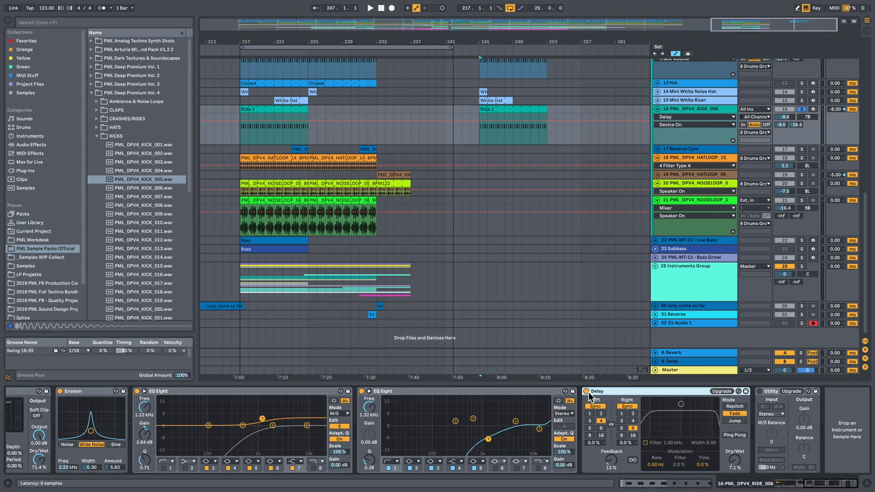
key("Delete")
key("space")
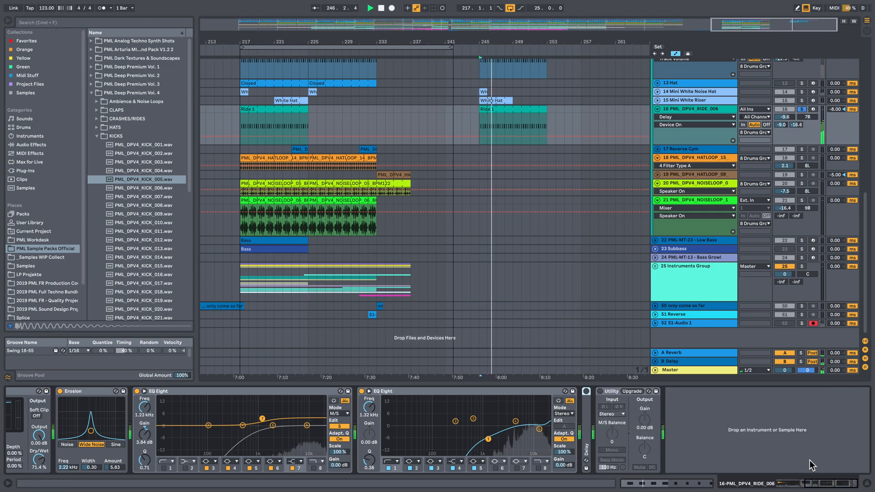
Return to the start of the ride's device chain and compare the sound with Erosion switched off and on.
left_click_drag(816, 484, 799, 488)
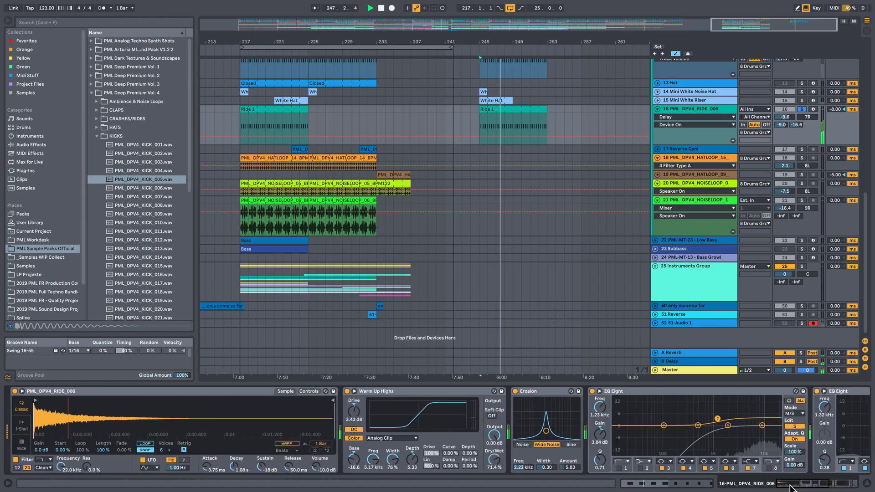
left_click(517, 393)
key("space")
left_click(516, 391)
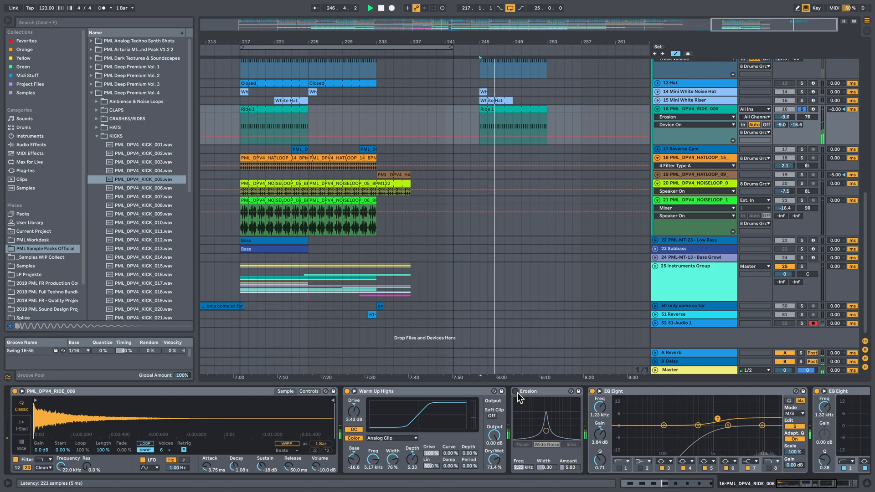
left_click(517, 392)
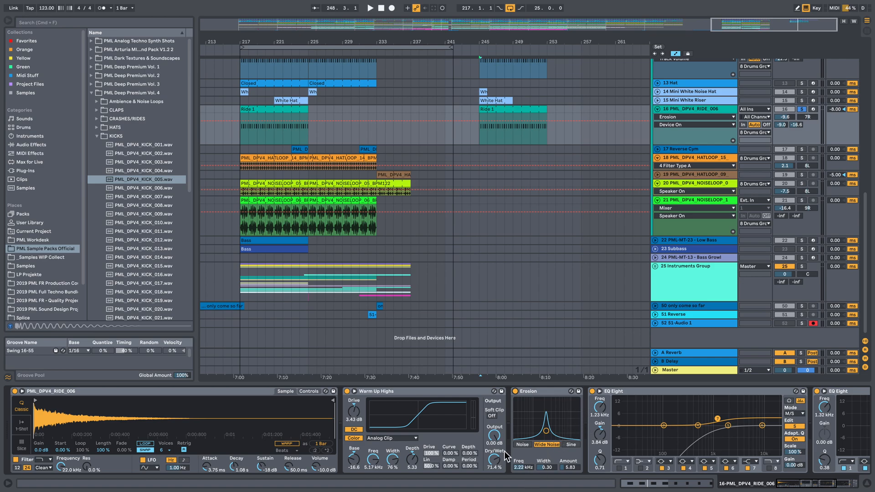
Unfold the Reverse Cym track, copy its reversed ride clip from bar 231 to bar 245 and audition it soloed.
left_click(657, 149)
left_click_drag(366, 152, 490, 149)
key("space")
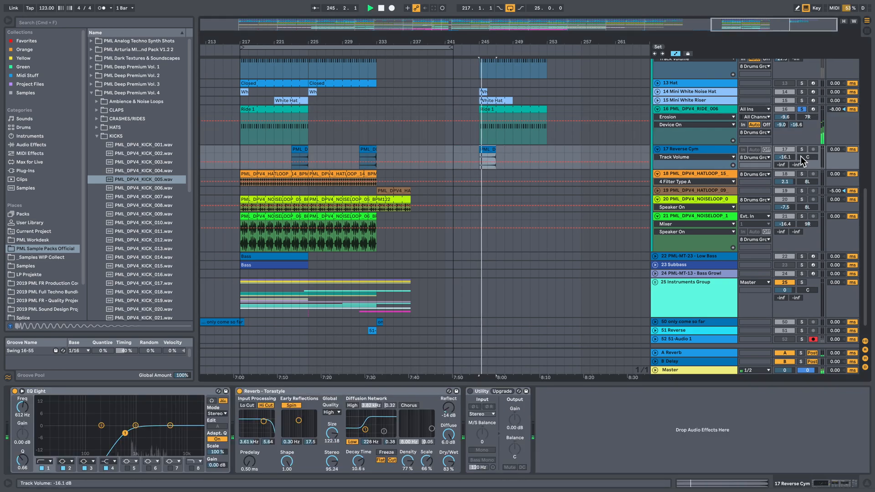
left_click(802, 150)
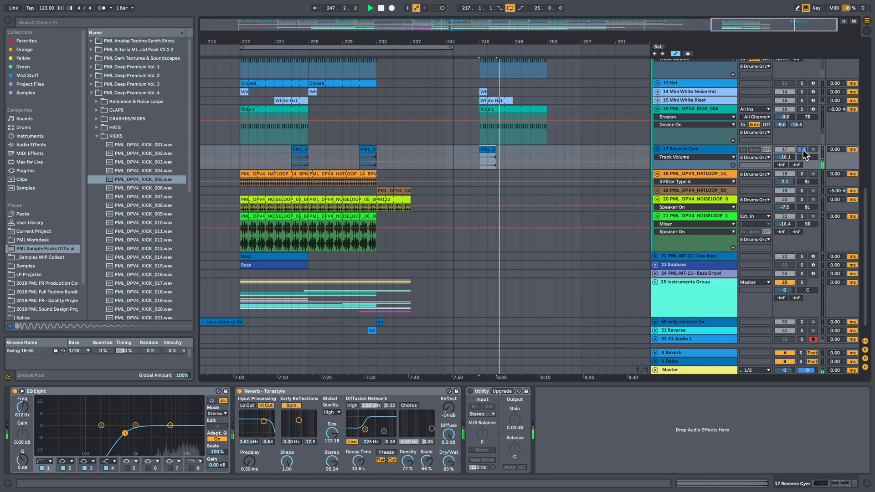
key("space")
left_click_drag(501, 41, 500, 117)
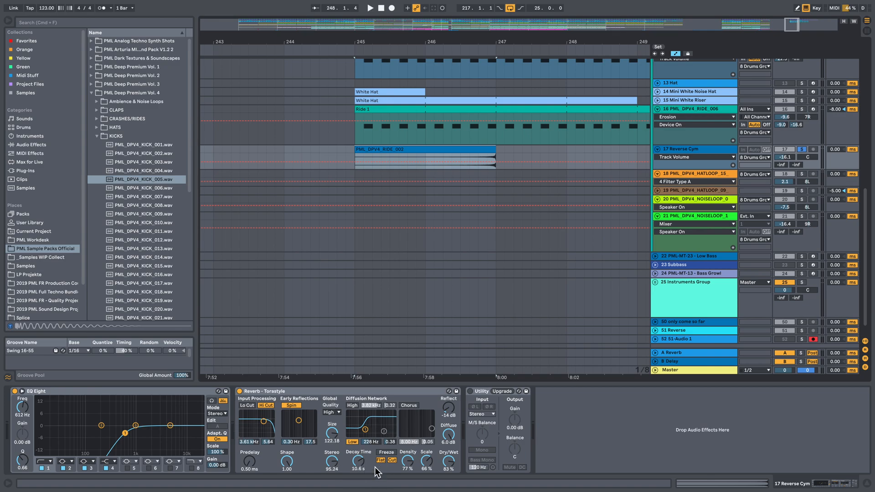
Audition the soloed reverse cymbal, move its copied clip from bar 245 to bar 251, and unfold the PML_DPV4_HATLOOP_09 track.
key("space")
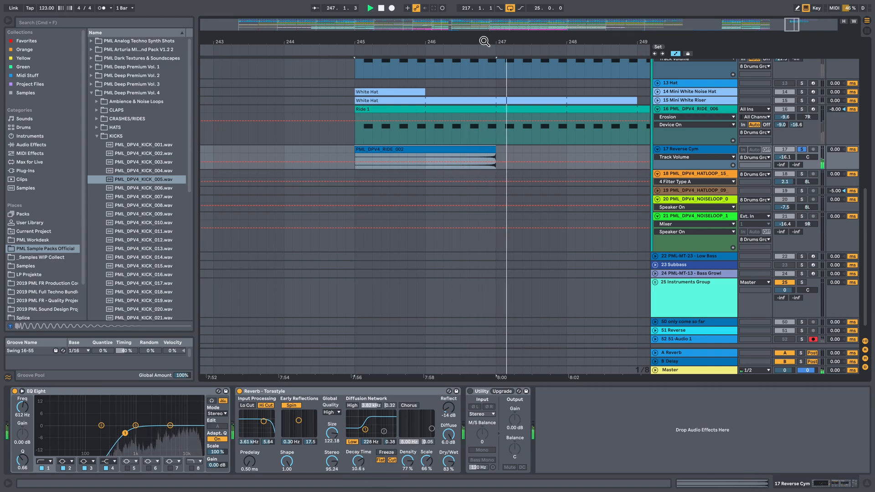
left_click_drag(485, 41, 421, 11)
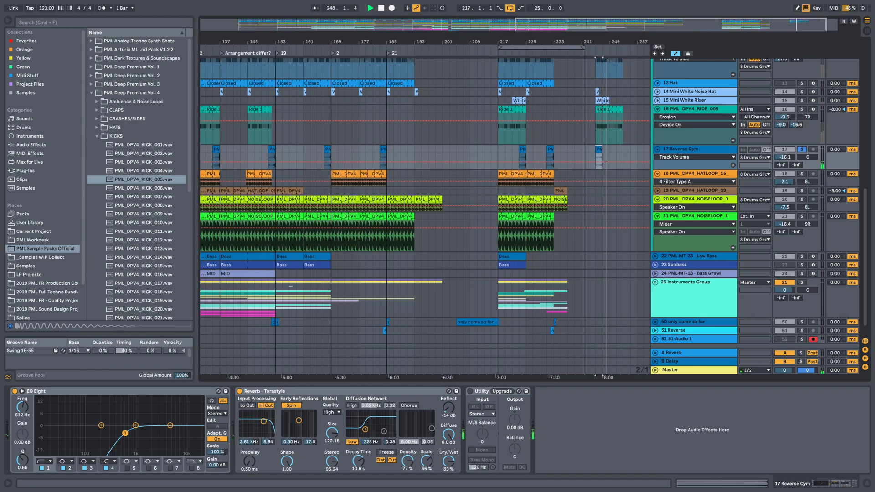
left_click_drag(573, 150, 601, 150)
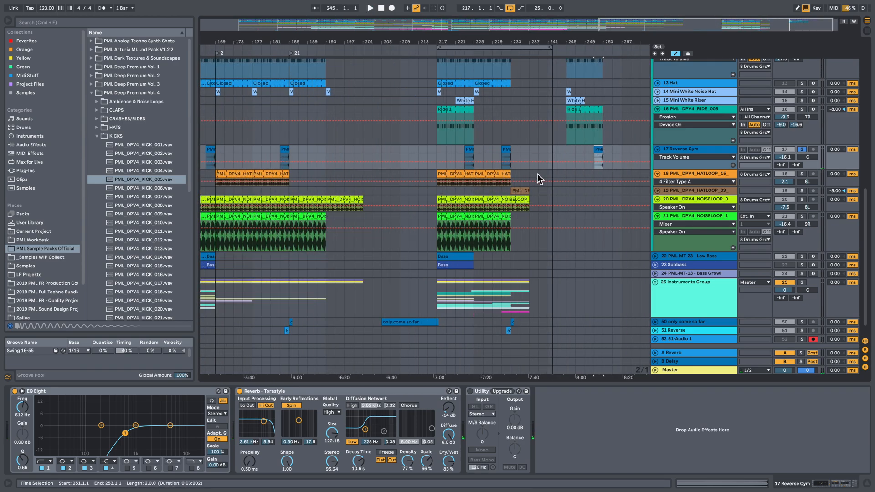
left_click(658, 191)
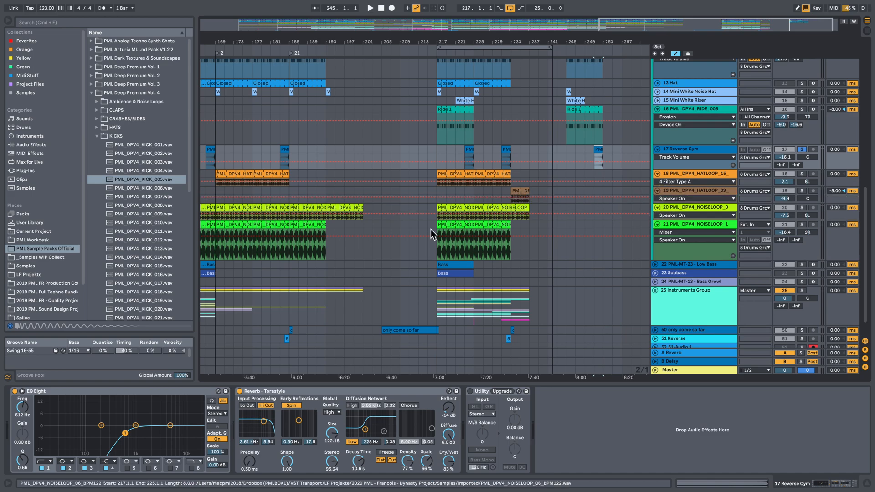
Browse the TOPLOOPS folder of PML Deep Premium Vol. 4 and preview several HATLOOP and TOPLOOP samples.
left_click(98, 136)
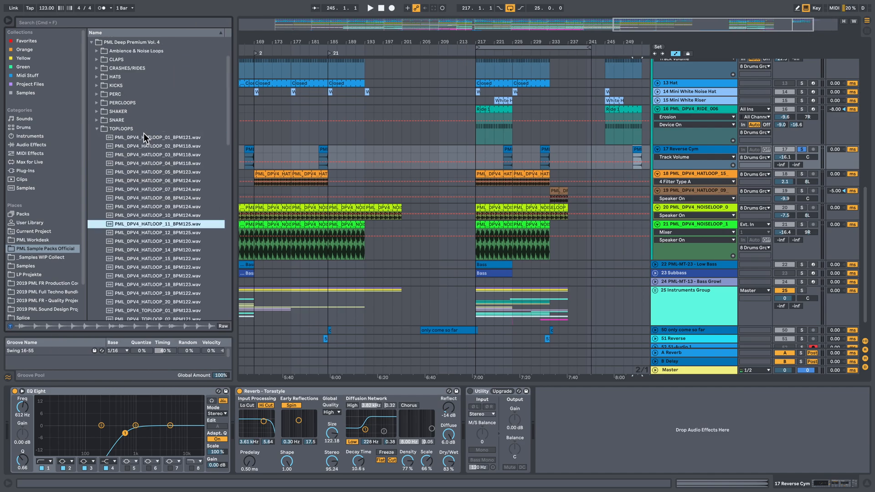
left_click(168, 199)
scroll(165, 209, "down", 2)
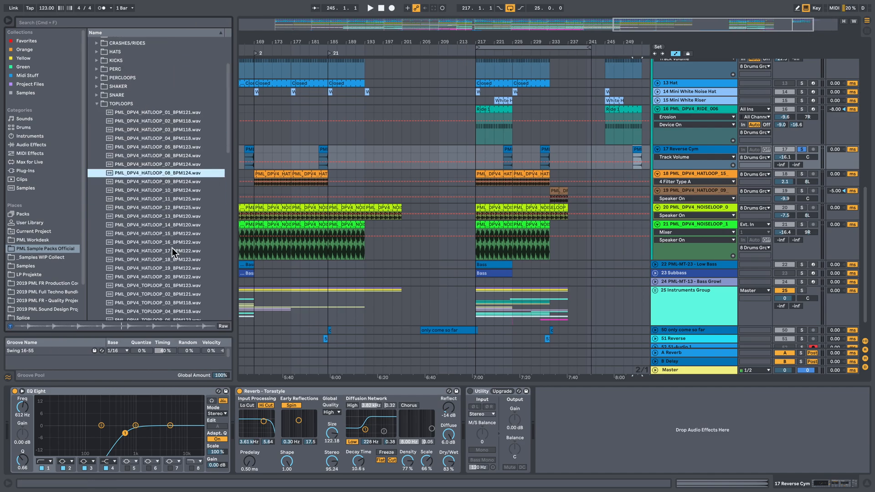
left_click(173, 244)
scroll(190, 252, "down", 2)
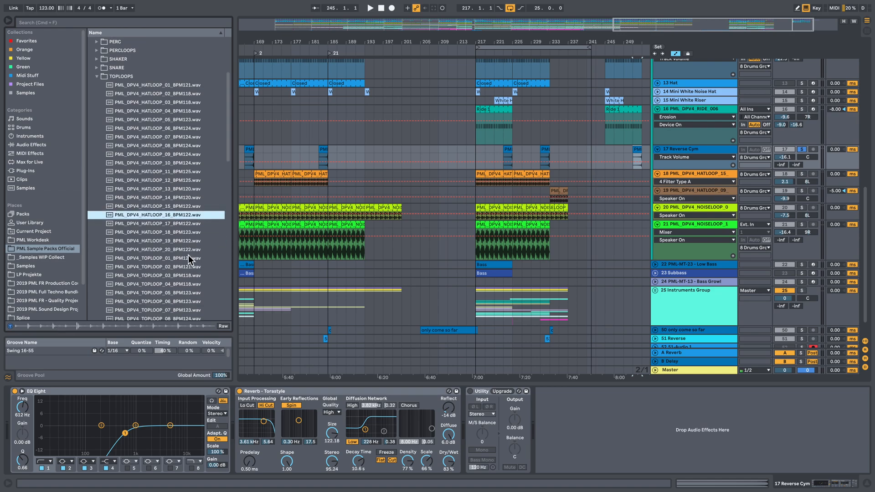
left_click(184, 275)
scroll(196, 270, "down", 5)
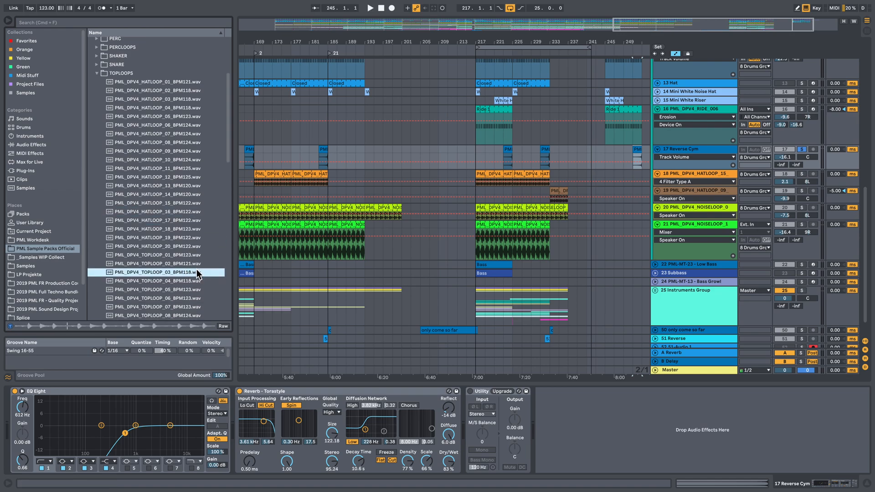
left_click(202, 269)
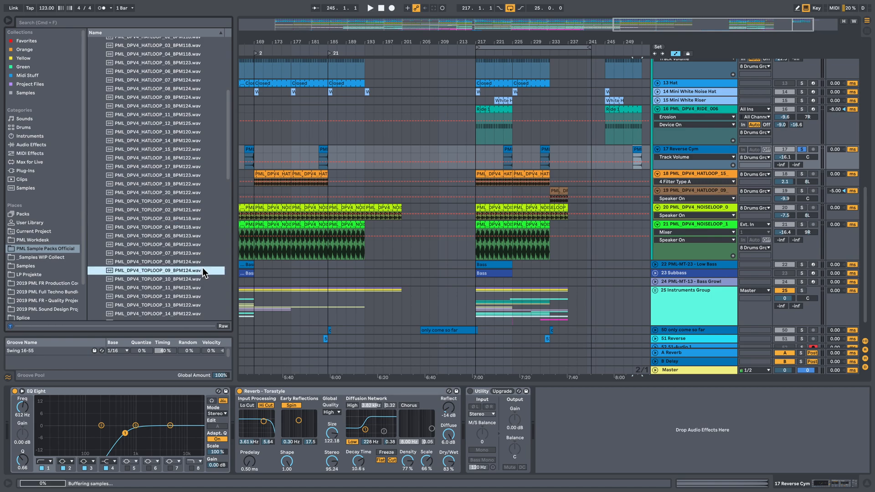
scroll(187, 256, "down", 3)
left_click(184, 258)
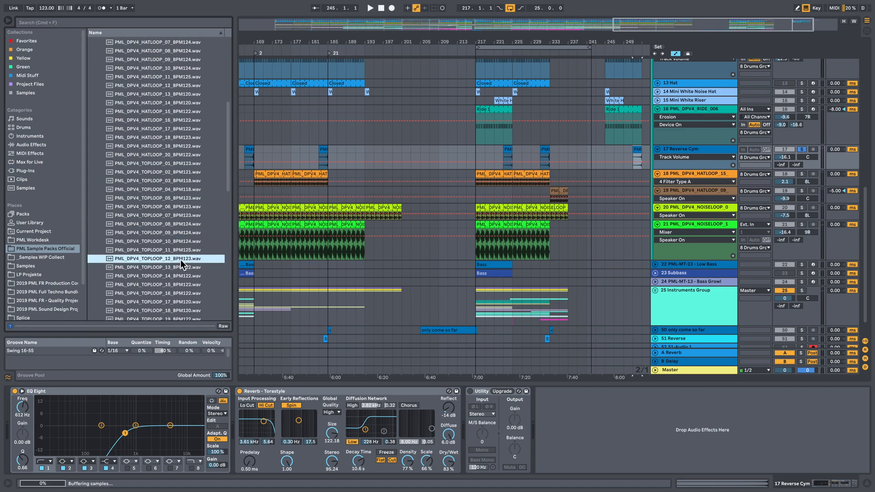
scroll(184, 258, "down", 1)
scroll(130, 259, "down", 6)
left_click(136, 246)
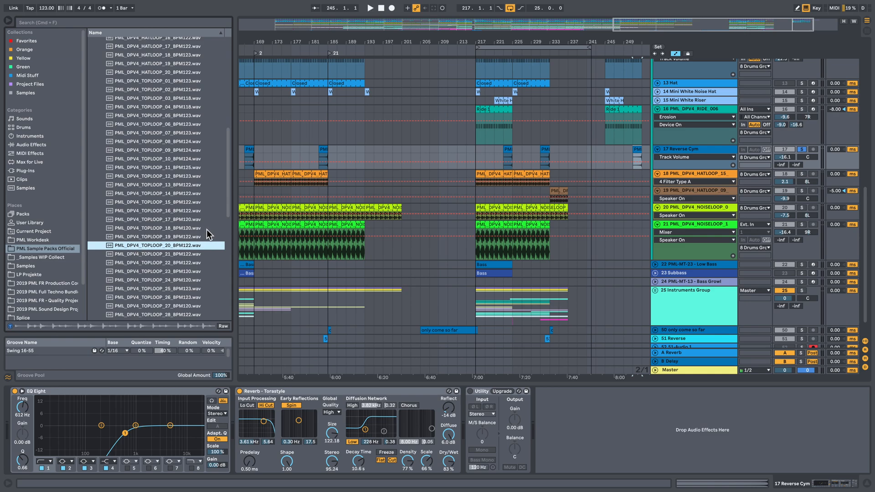
Copy the noise loop on track 21 from bar 229 to bar 245 and audition it soloed.
left_click_drag(534, 41, 454, 51)
left_click_drag(508, 41, 508, 43)
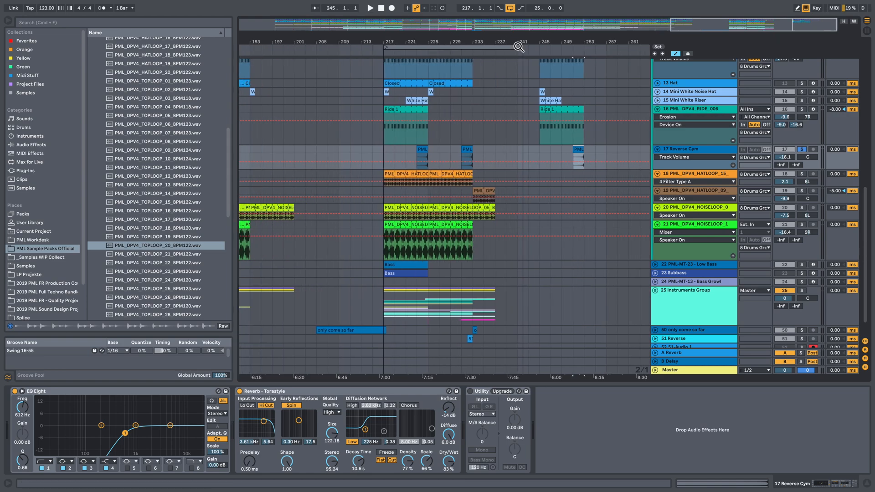
left_click_drag(426, 232, 374, 230)
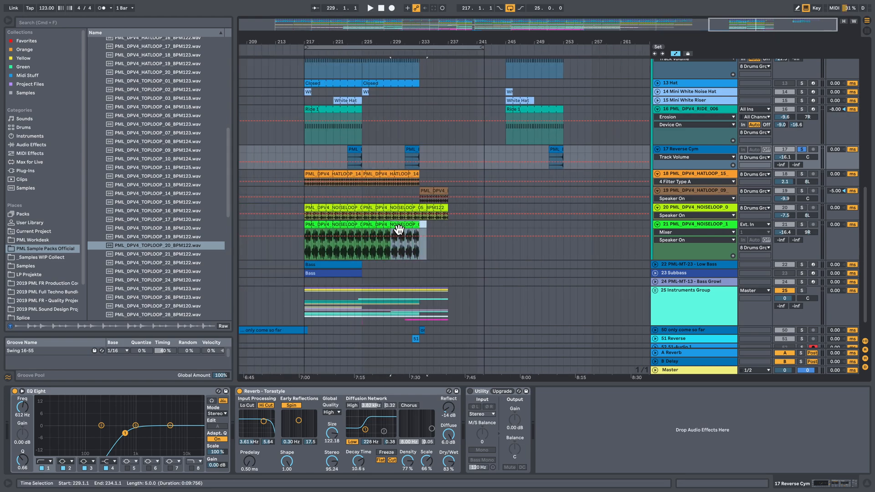
left_click_drag(399, 229, 518, 233)
left_click(801, 224)
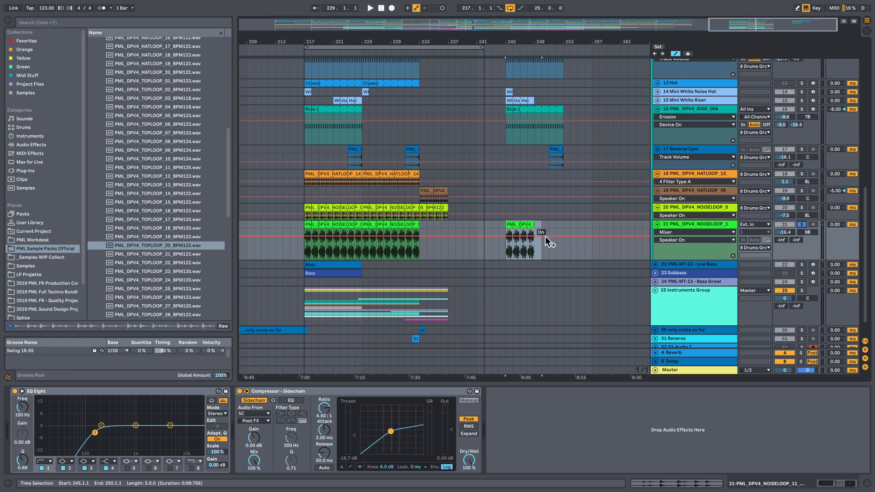
key("space")
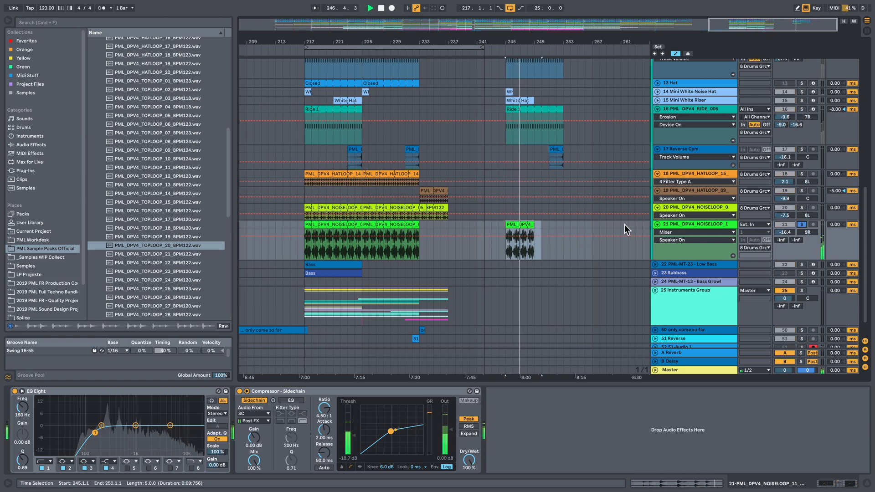
key("space")
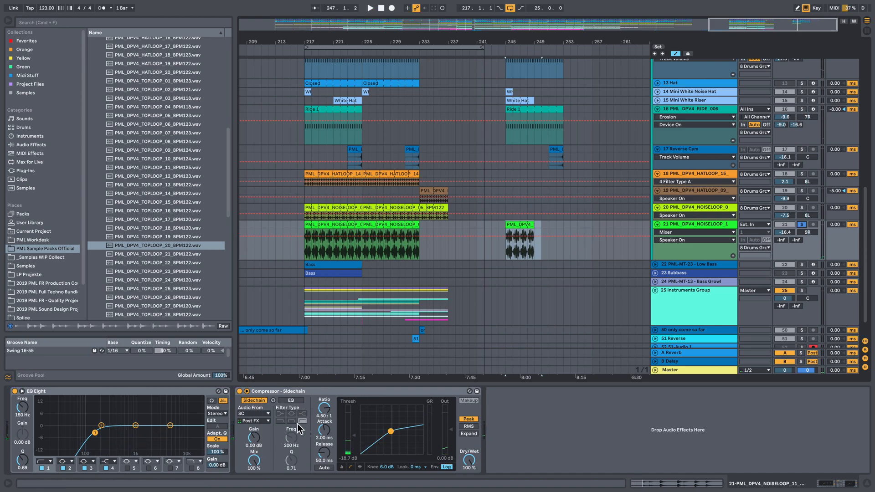
Unsolo track 21, play its noise loop with the full drum groove and extend the copied clip to bar 253.
left_click(802, 224)
key("space")
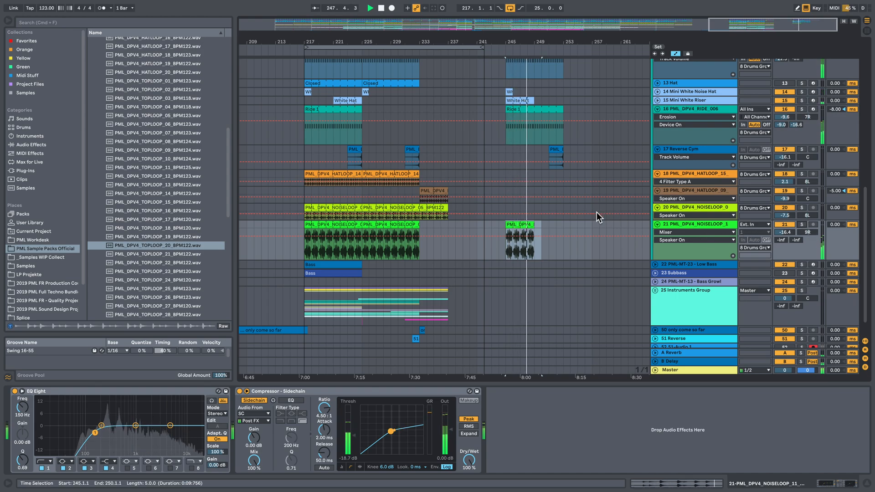
left_click_drag(534, 228, 565, 225)
key("space")
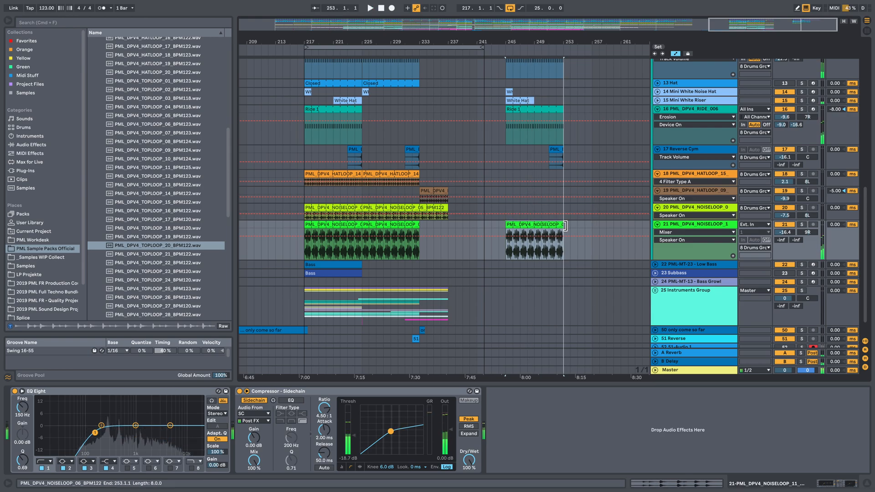
Copy the NOISELOOP_05 clip on track 20 from bar 231 to bar 245 and audition it soloed.
left_click_drag(461, 209, 515, 212)
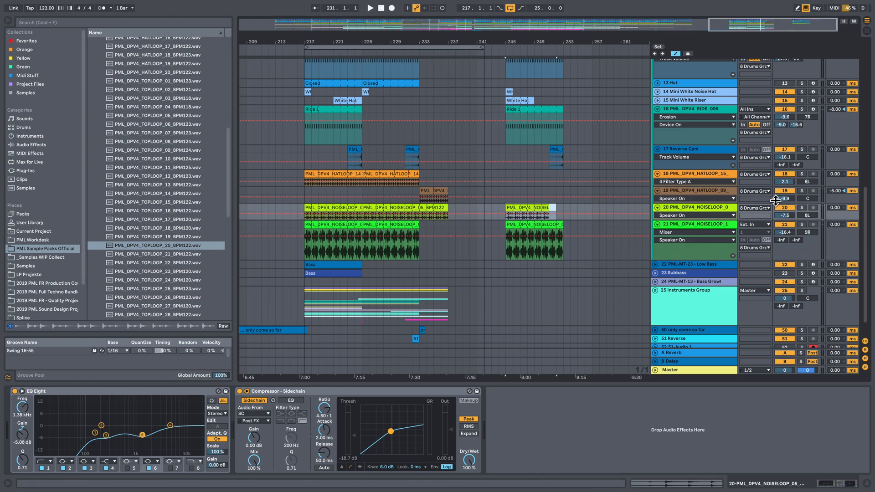
left_click(802, 208)
key("space")
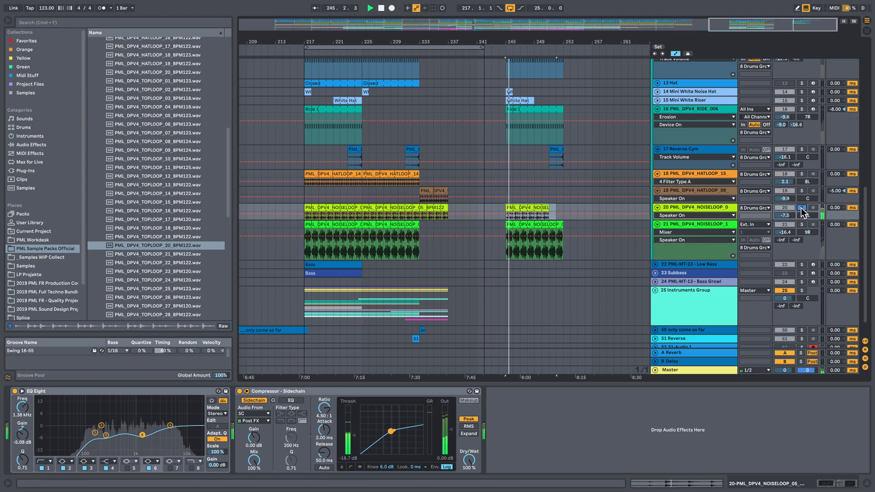
left_click(700, 207)
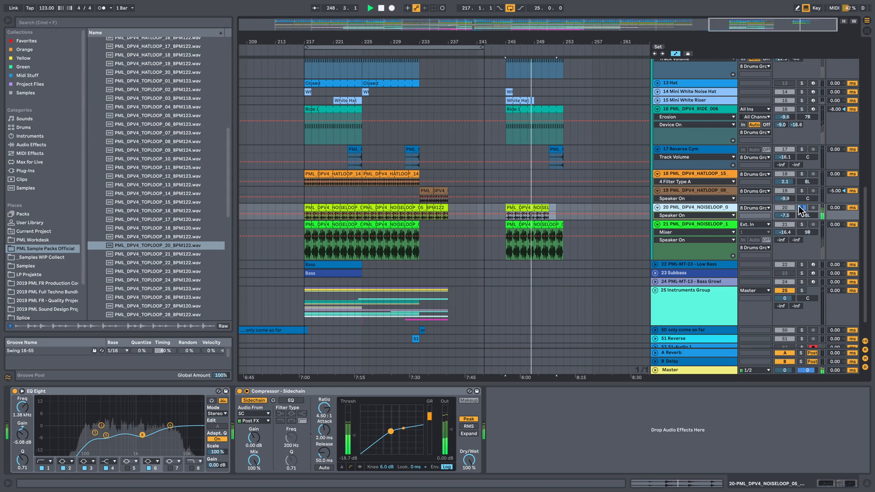
key("space")
Close TOPLOOPS, open the Ambience & Noise Loops folder and preview NOISELOOP samples 13, 03 and 05.
scroll(212, 175, "up", 7)
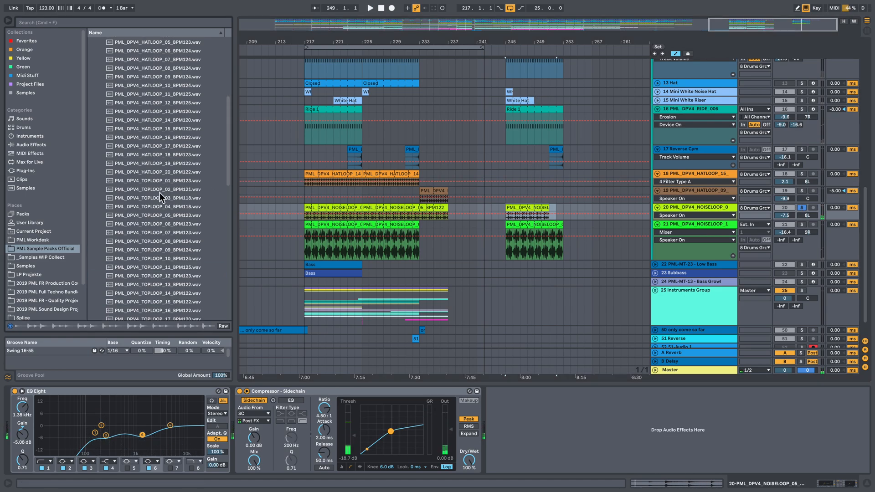
left_click(97, 82)
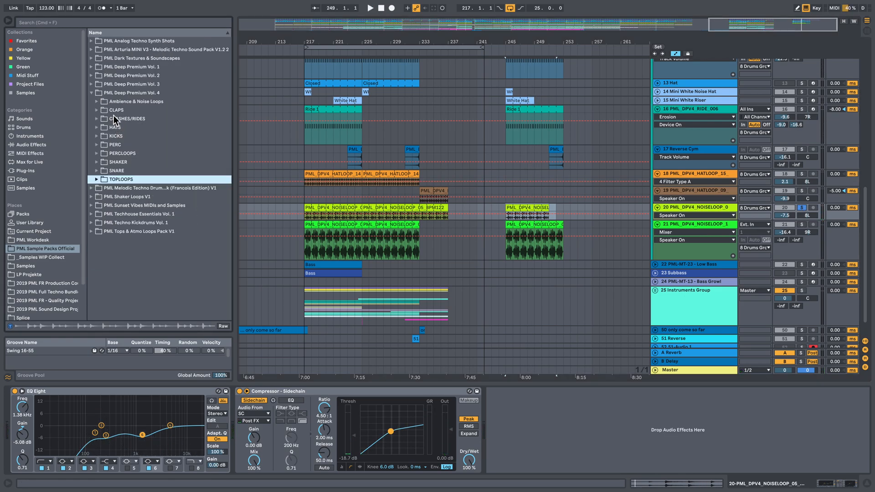
left_click(97, 102)
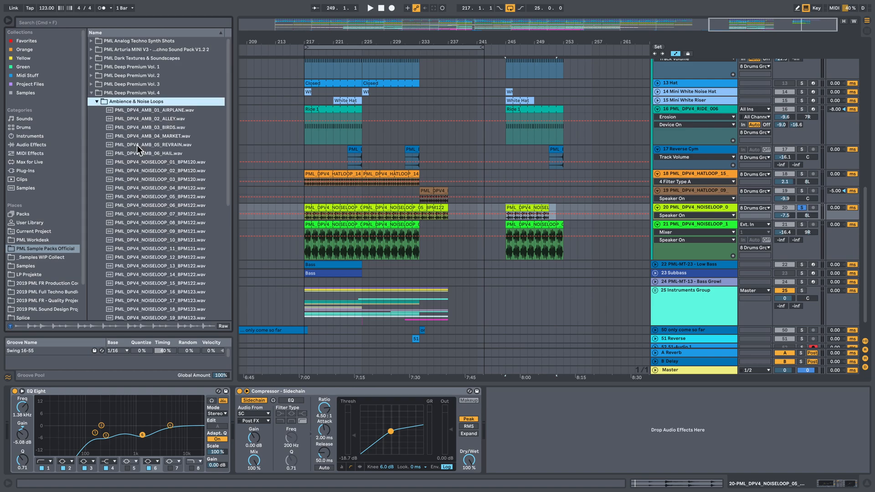
scroll(193, 223, "down", 3)
left_click(161, 221)
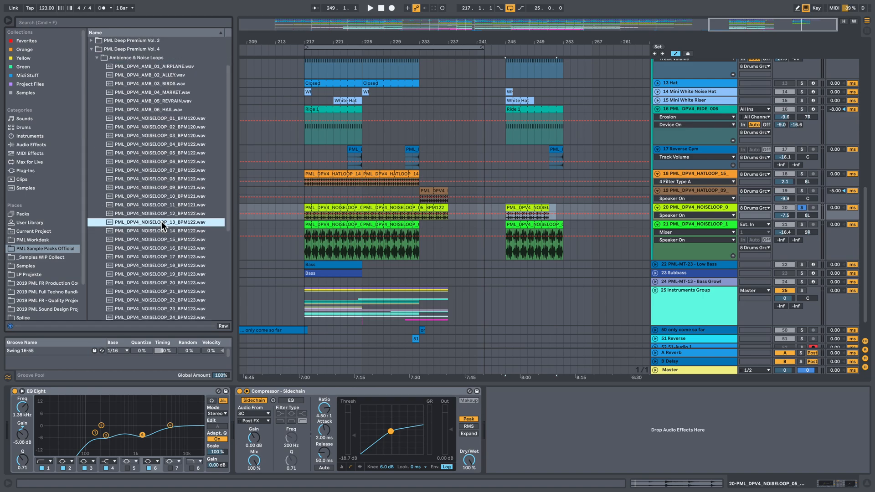
left_click(152, 138)
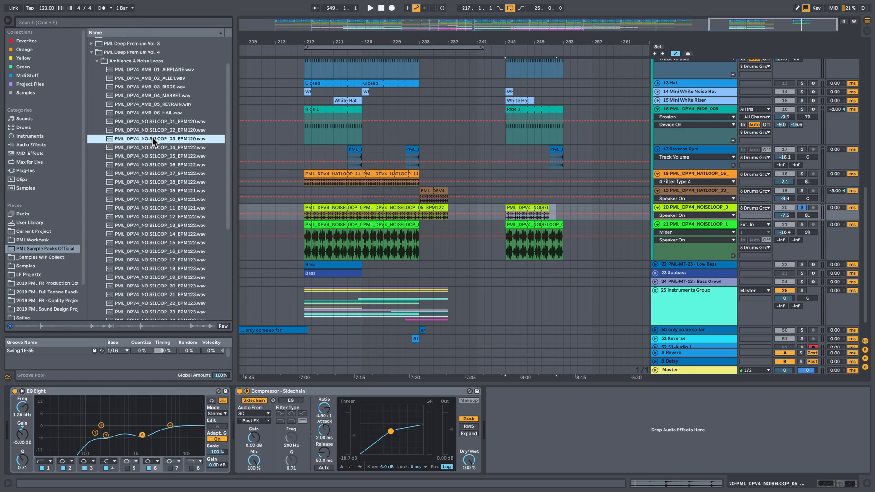
left_click(179, 154)
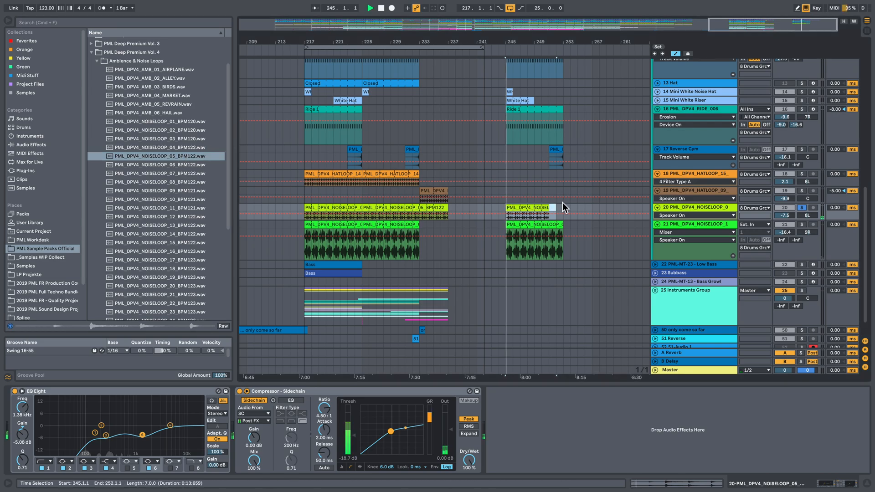
Unsolo track 20, play the NOISELOOP_05 clip with the full groove and extend it to bar 253.
key("space")
left_click(802, 208)
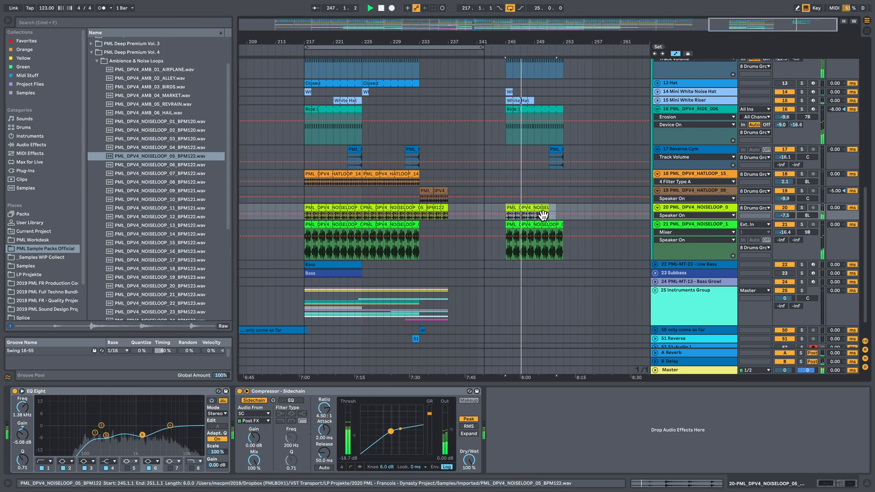
left_click_drag(549, 208, 564, 208)
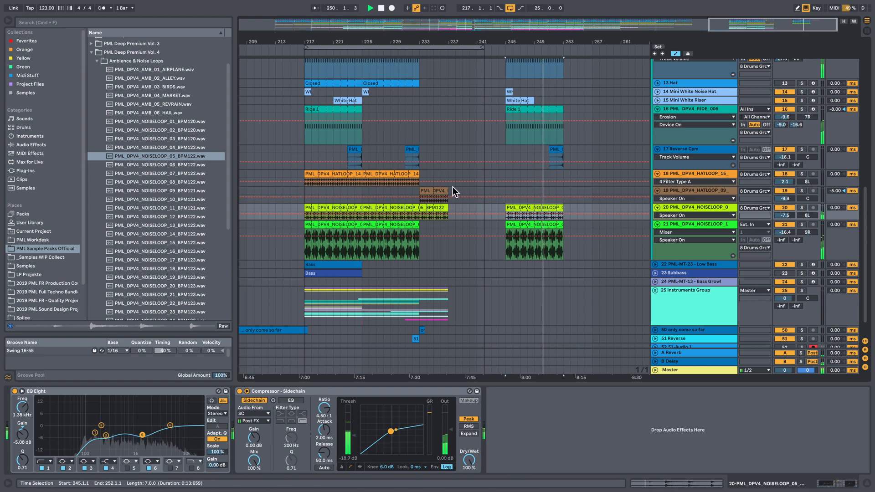
key("space")
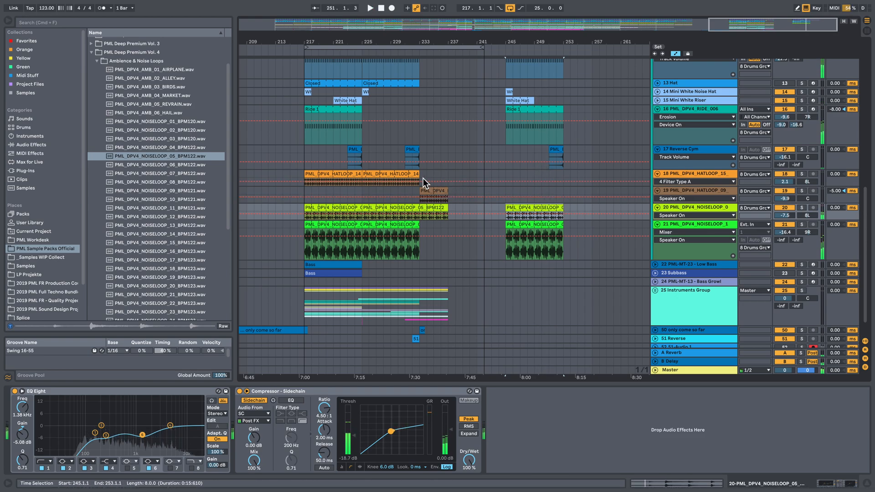
Copy part of the HATLOOP_14 clip on track 18 to bar 245 and audition it soloed.
left_click_drag(434, 171, 514, 174)
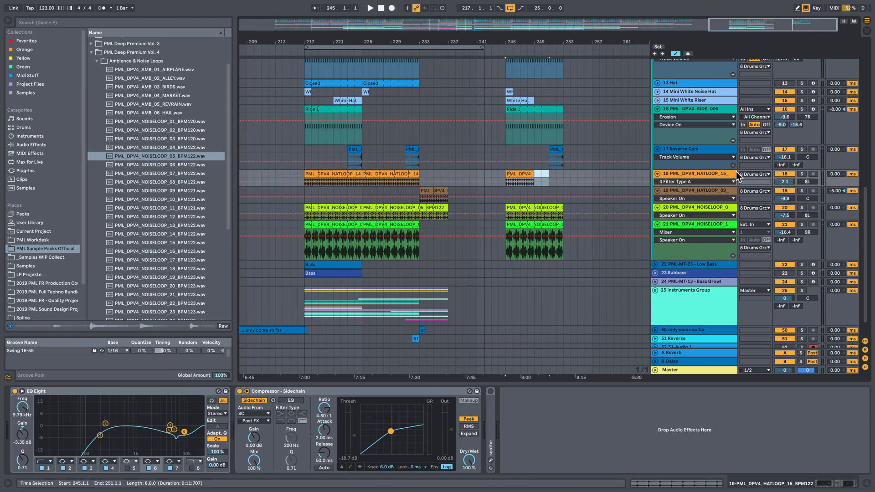
left_click(802, 174)
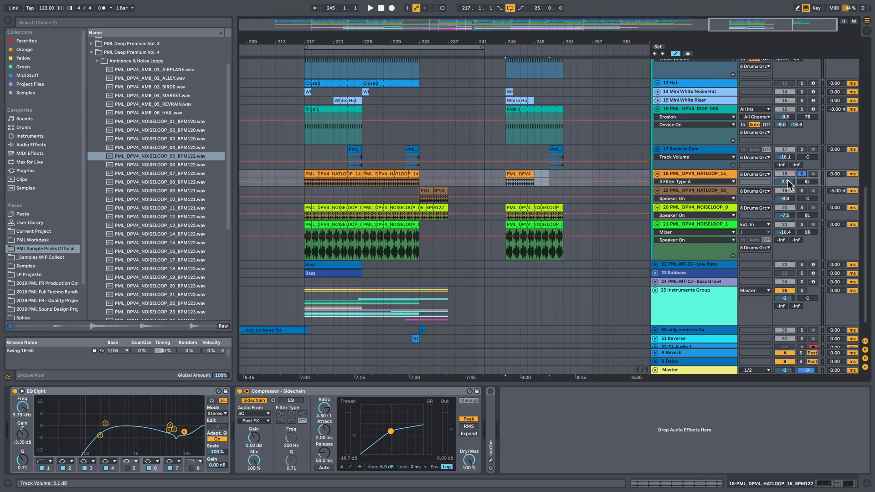
key("space")
key("space")
Unsolo track 18, play the hat loop with the full groove and extend its copied clip to bar 253.
left_click(802, 175)
key("space")
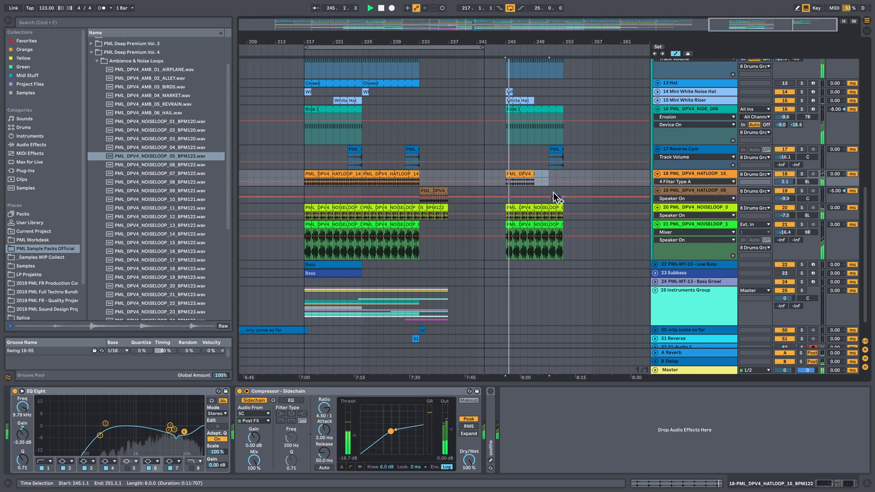
left_click_drag(539, 177, 562, 177)
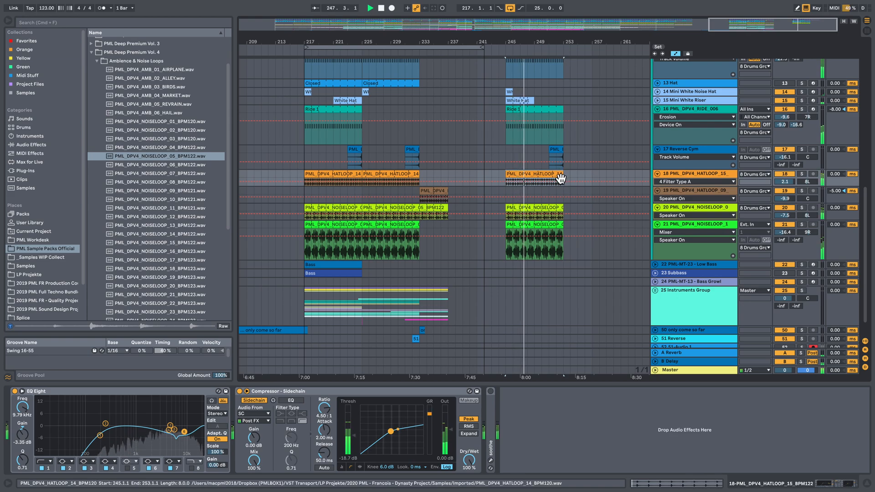
key("space")
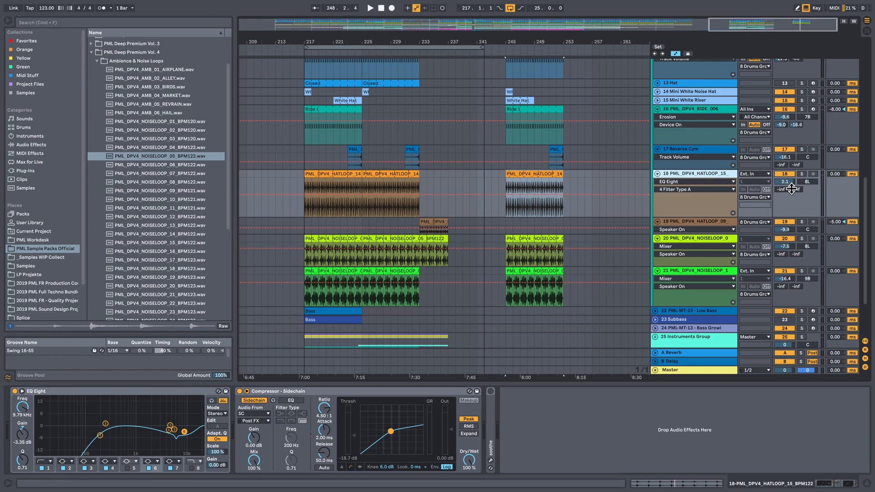
Trim the HATLOOP_14 clip at bar 245 to start at bar 246 and play the groove from bar 245.
left_click(517, 111)
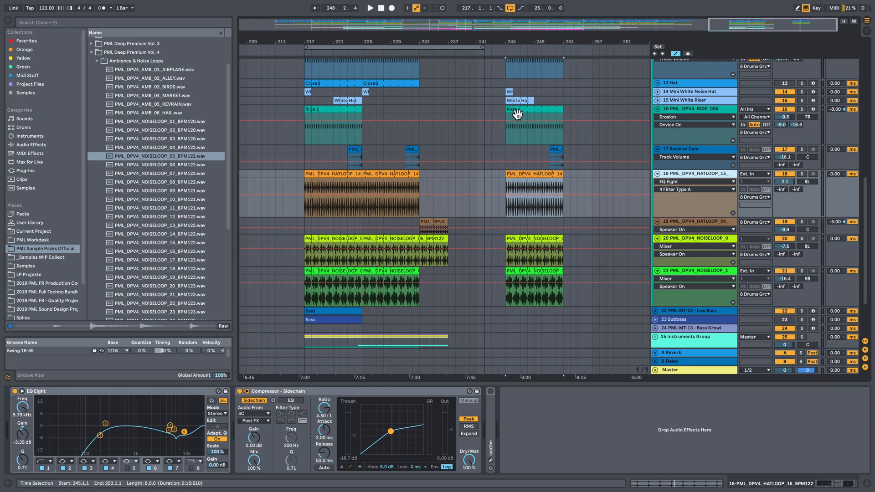
left_click(505, 210)
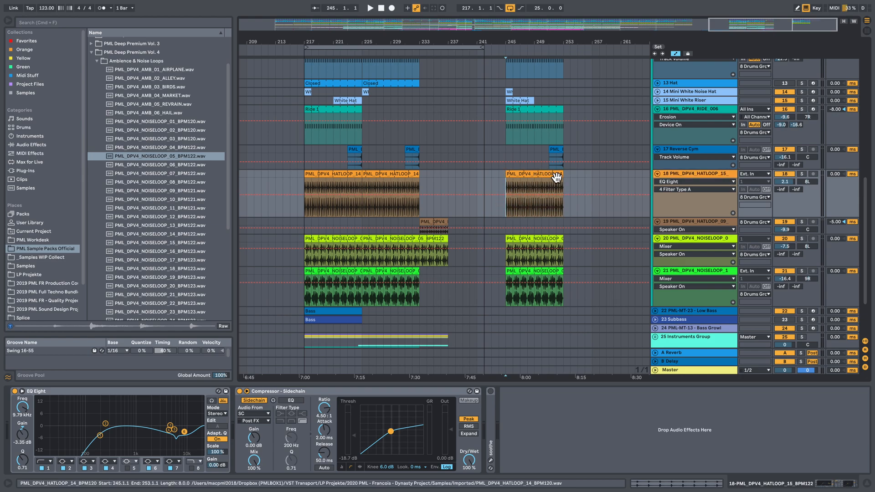
left_click_drag(507, 175, 514, 176)
left_click(505, 176)
key("space")
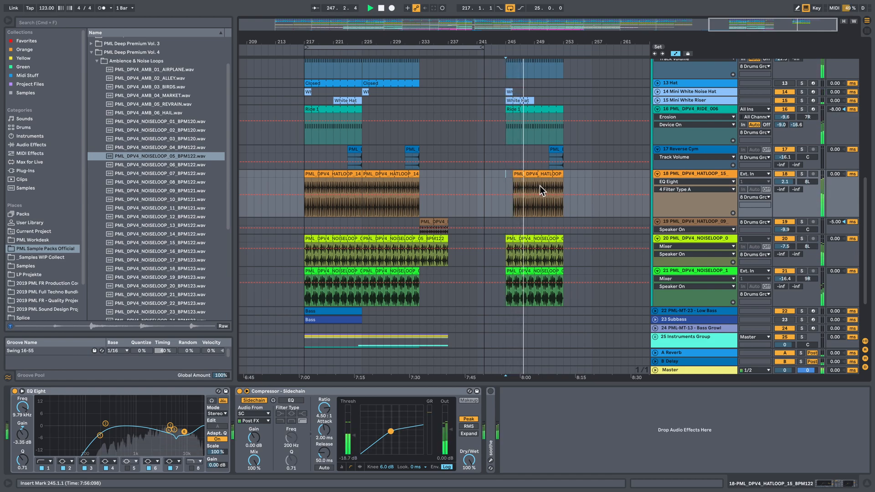
Restore the trimmed HATLOOP_14 clip's start to bar 245 on track 18 and stop playback.
left_click(547, 175)
left_click_drag(546, 176, 506, 176)
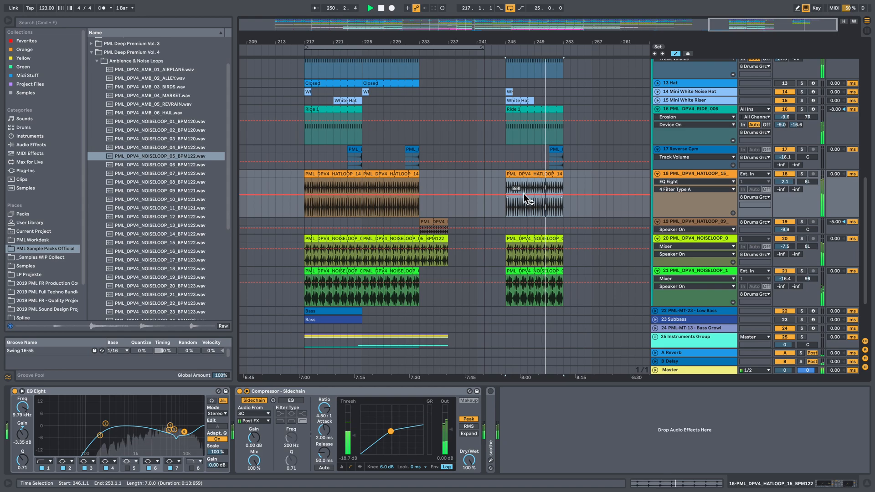
key("space")
Copy the Bass clip on the Low Bass track from bar 217 to bar 245 and play it with the drums.
scroll(525, 193, "down", 3)
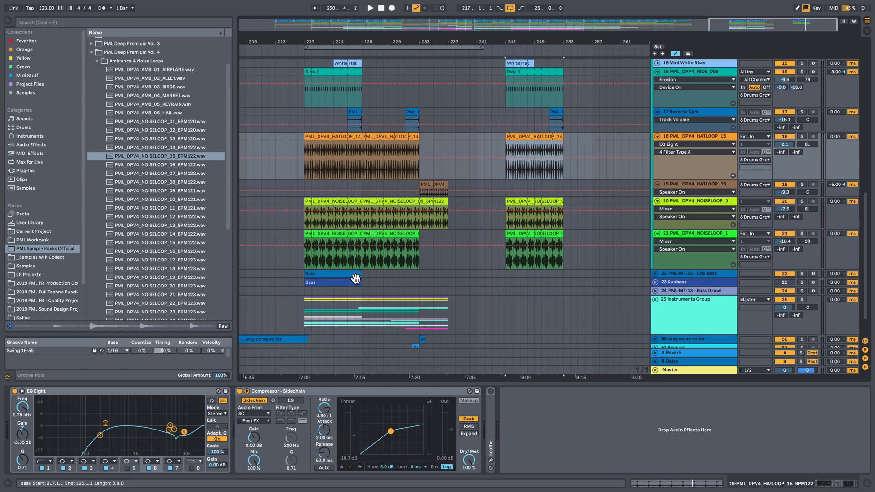
left_click_drag(329, 281, 533, 276)
key("space")
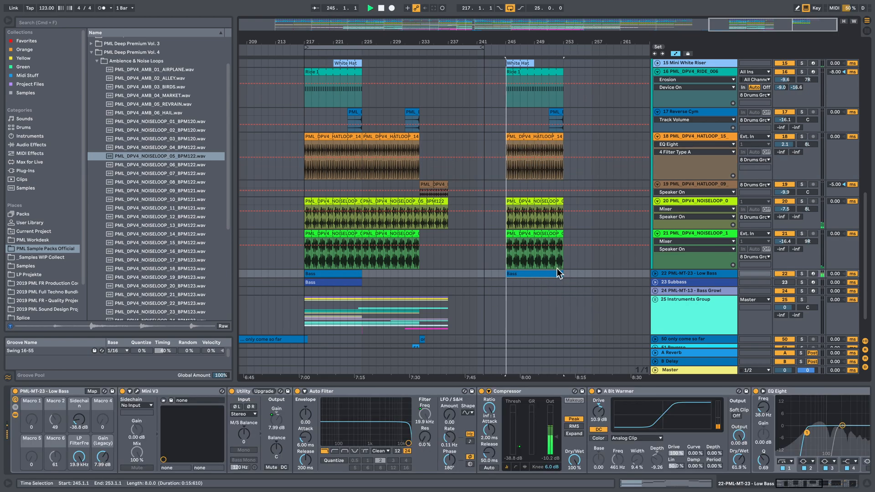
Open the copied Bass clip to examine its notes during playback and return to the arrangement.
double_click(538, 273)
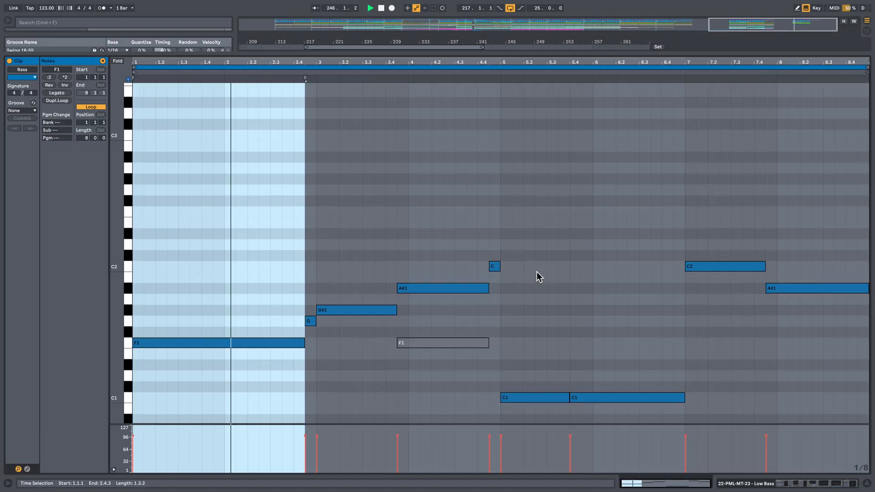
left_click(409, 211)
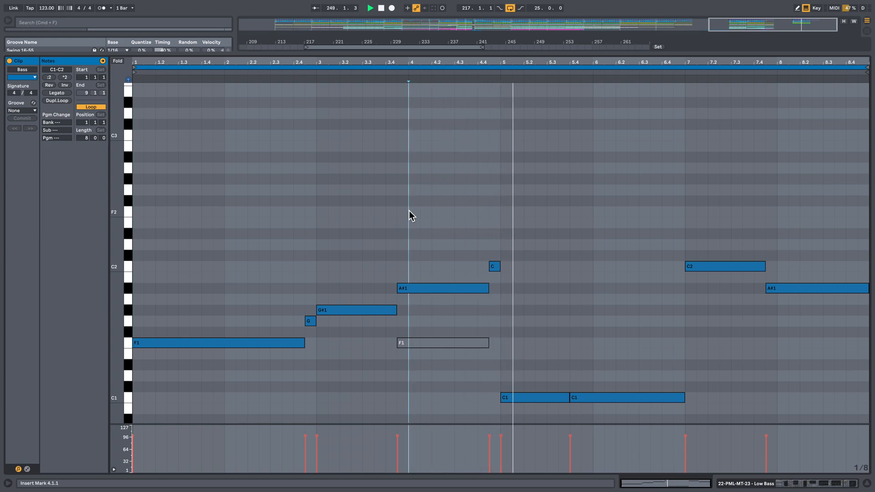
left_click(832, 483)
Play the full groove with the bass line from bar 245 while reviewing the drum tracks.
left_click(506, 79)
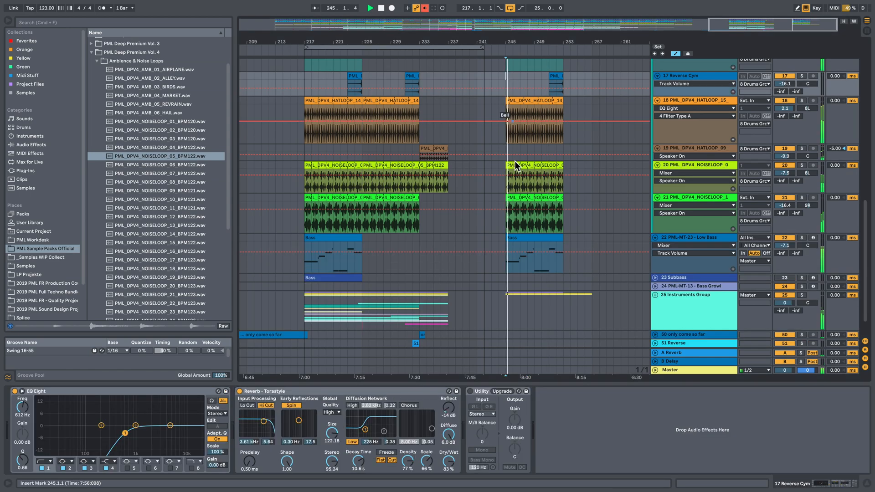
scroll(585, 184, "up", 3)
scroll(584, 187, "up", 1)
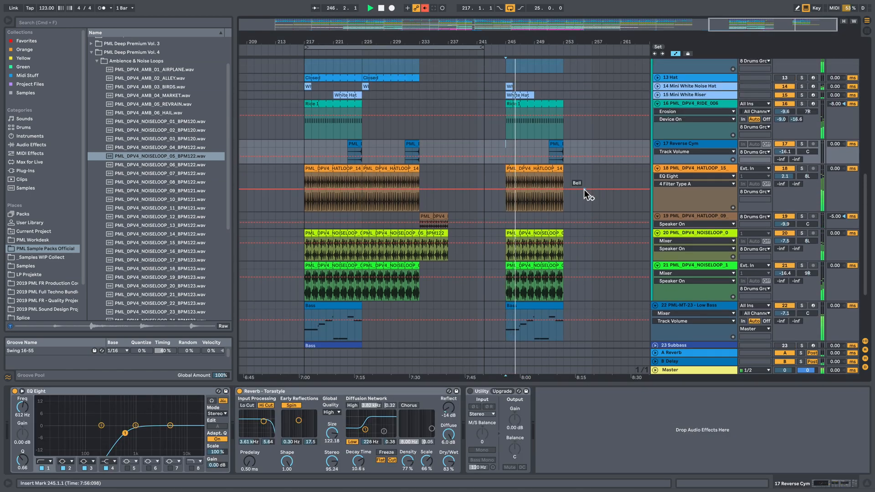
scroll(585, 188, "up", 1)
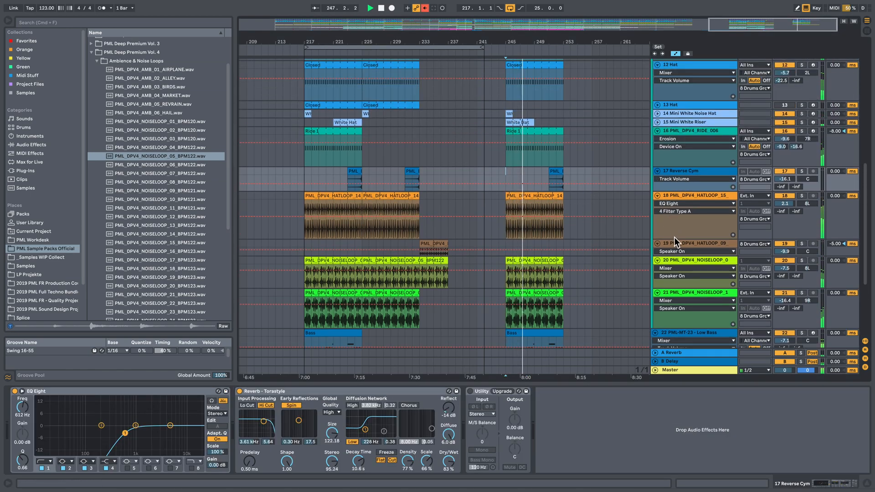
Reduce the heights of the HATLOOP track 18 and NOISELOOP tracks 20 and 21, and stop playback.
left_click_drag(680, 239, 684, 218)
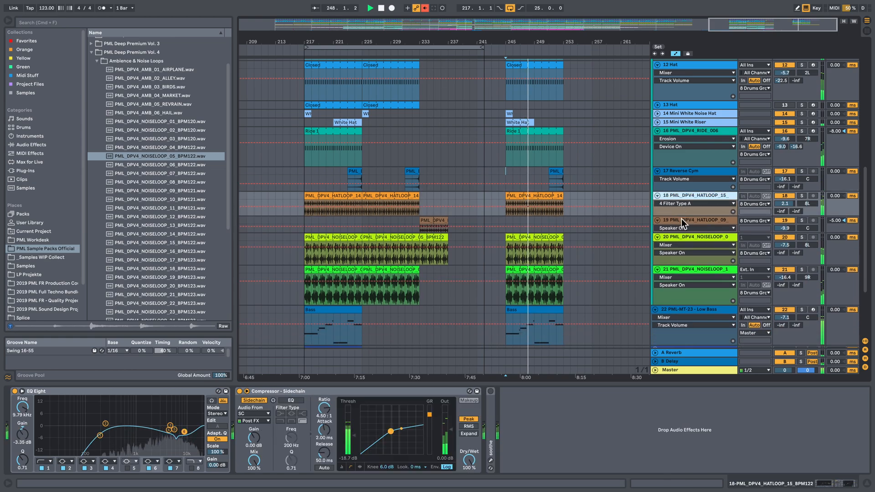
left_click(705, 262)
left_click_drag(705, 263, 705, 256)
left_click_drag(715, 298, 716, 279)
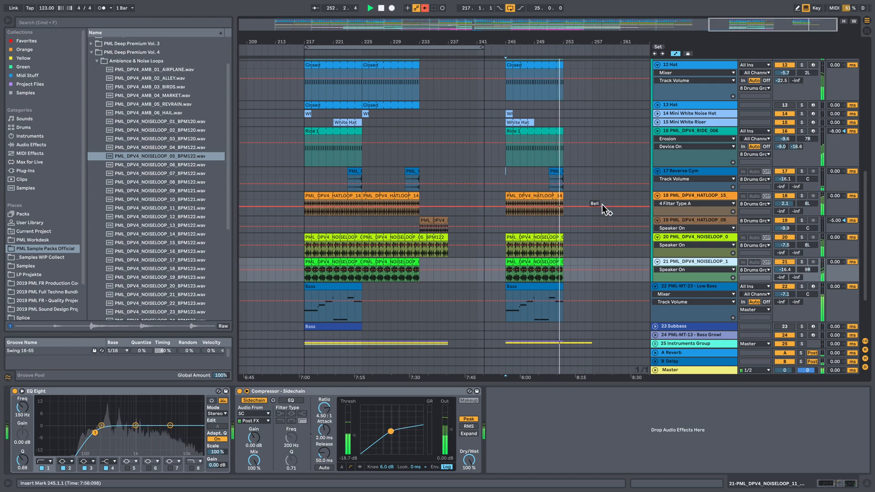
key("space")
Select the Top Kick Perc clip at bar 245, audition it soloed and unsolo its track.
scroll(599, 214, "up", 5)
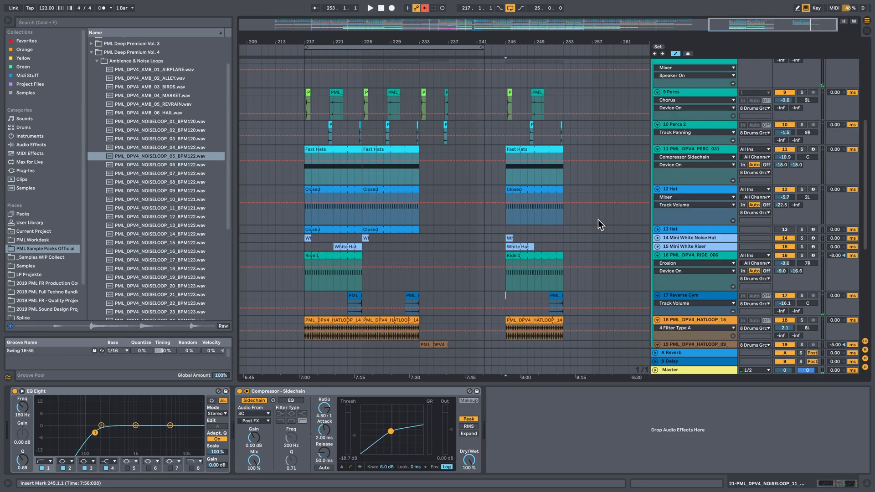
scroll(502, 215, "up", 5)
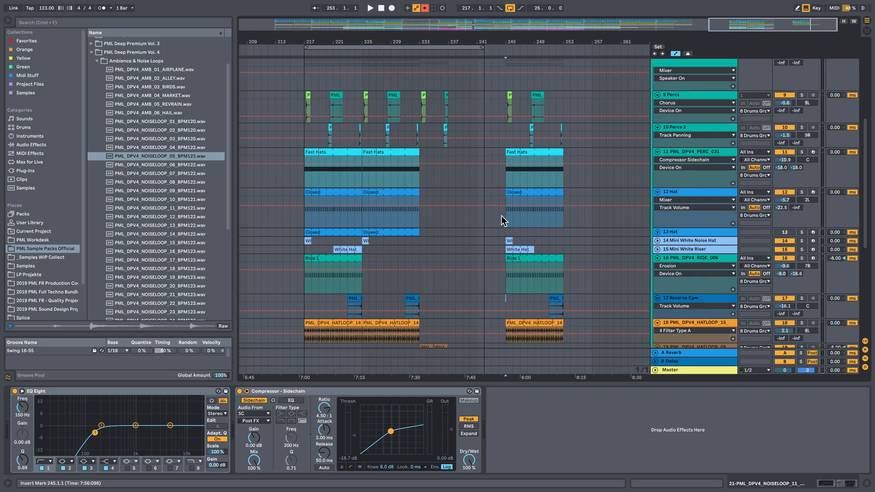
scroll(548, 276, "up", 3)
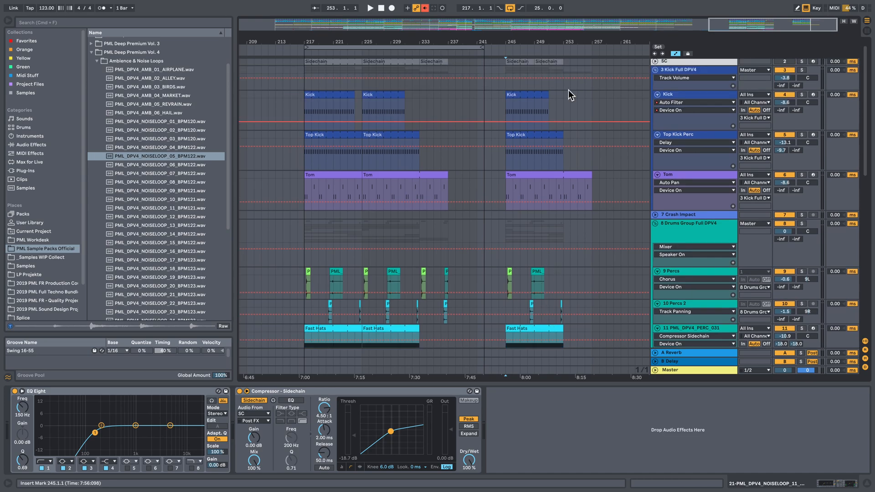
left_click(520, 141)
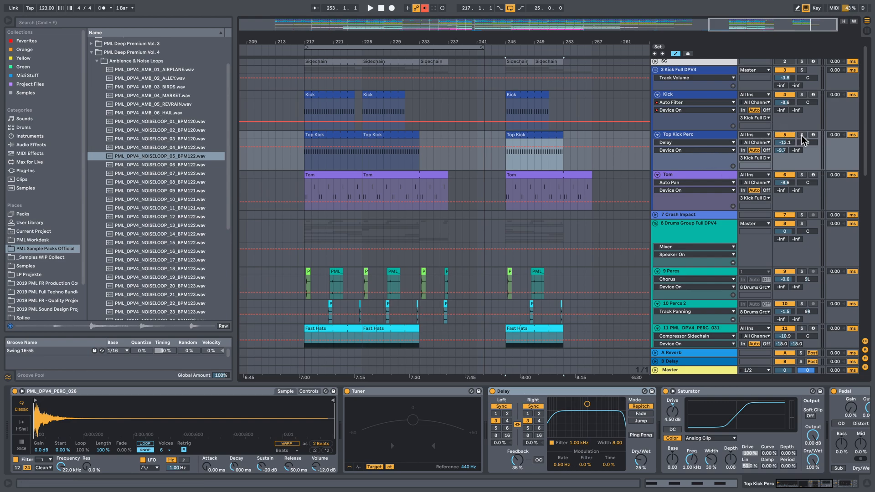
key("space")
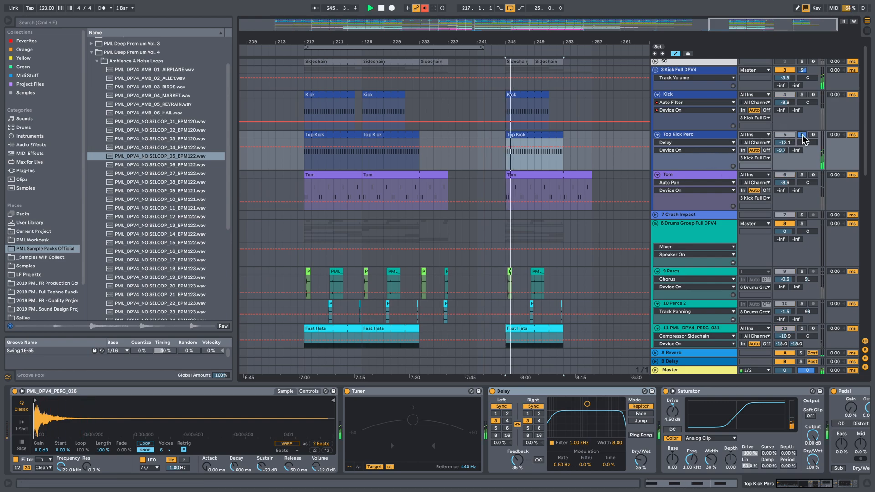
left_click(802, 135)
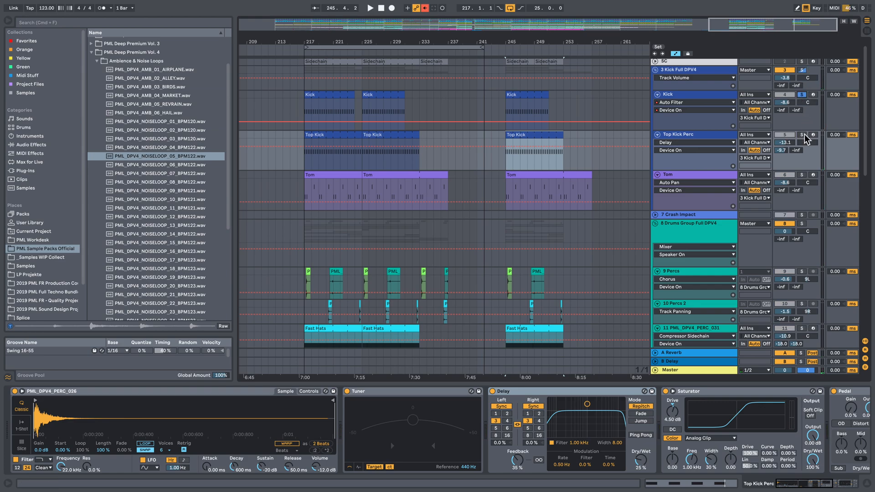
Solo the Tom track together with Kick and Top Kick Perc and play them from bar 245.
left_click(802, 175)
key("space")
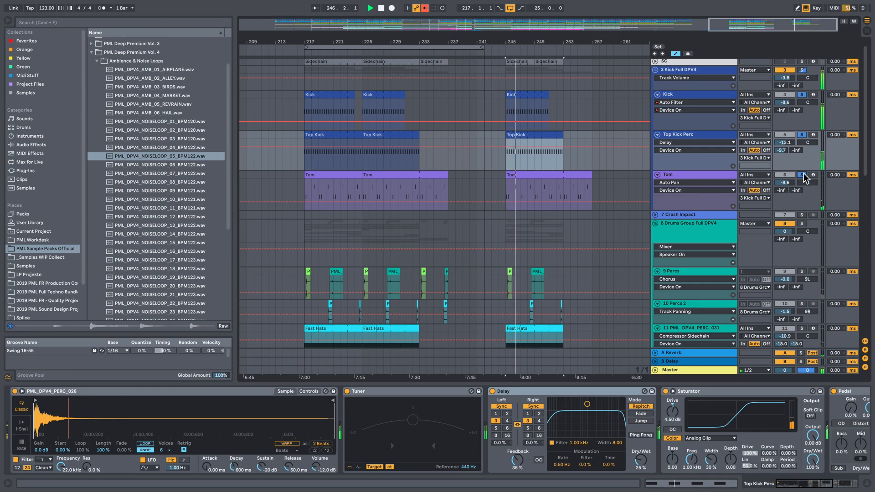
key("space")
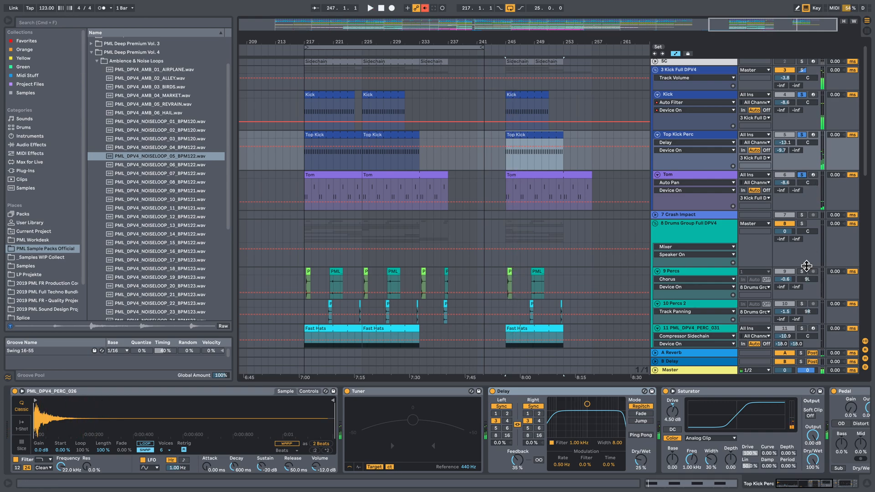
Add the Percs track to the soloed kick and tom tracks and play the combination from bar 245.
left_click(687, 274)
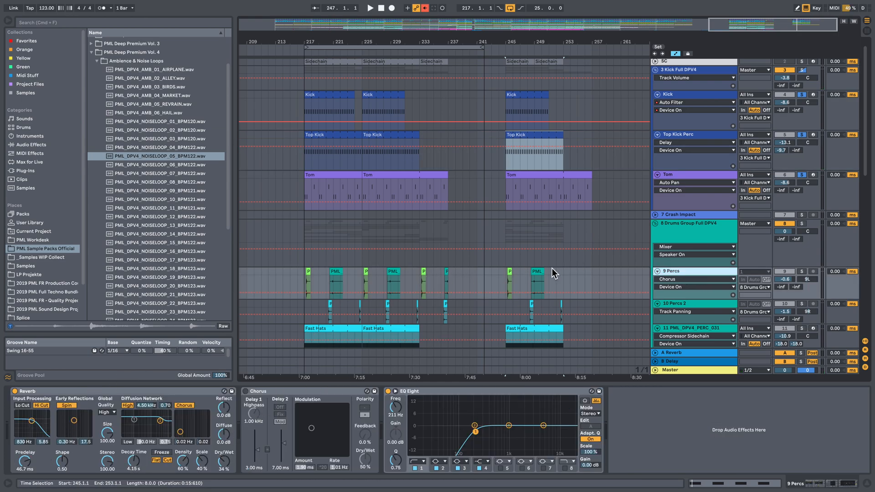
left_click(802, 271)
key("space")
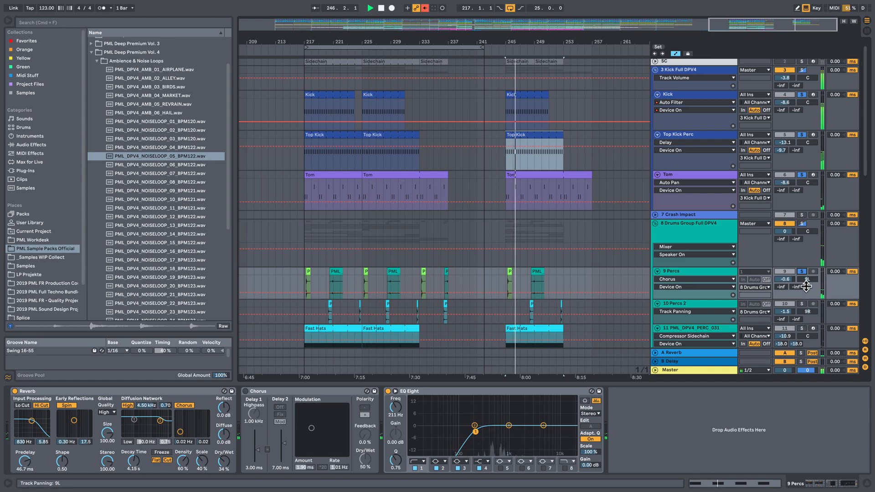
scroll(787, 285, "down", 1)
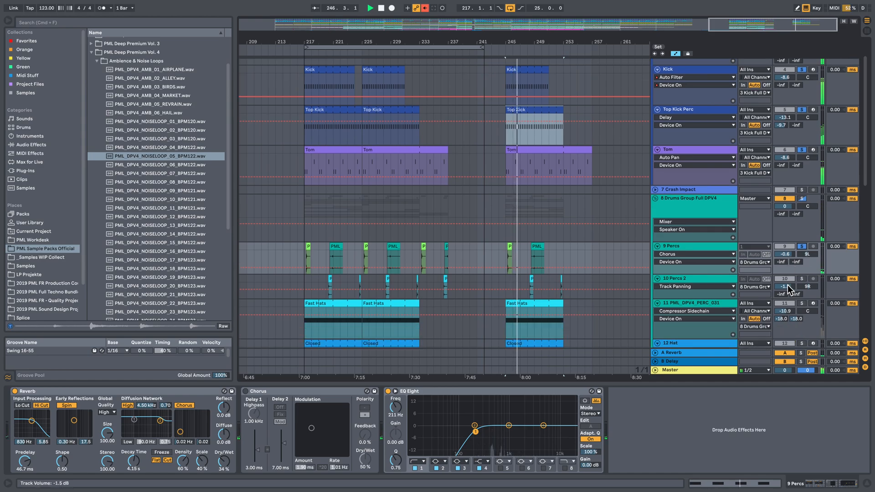
Open the Fast Hats clip at bar 245, enlarge its velocity lane to examine the note velocities, and return to the devices.
double_click(529, 306)
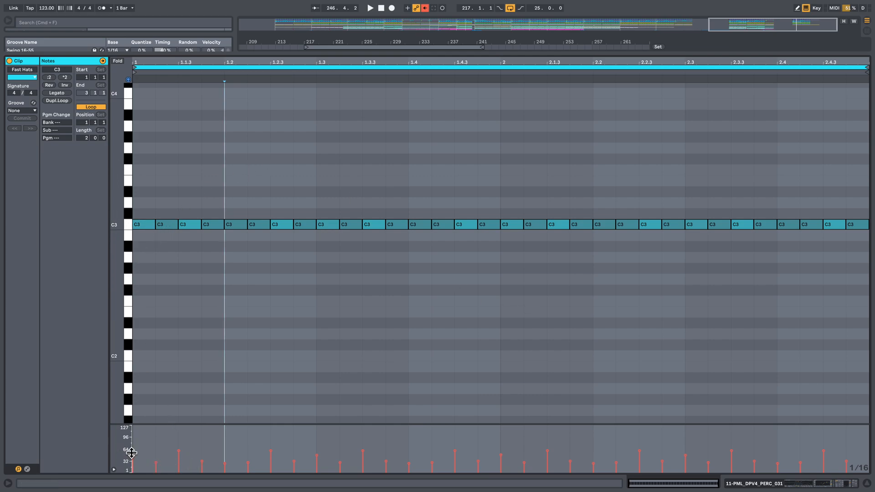
left_click_drag(123, 429, 139, 293)
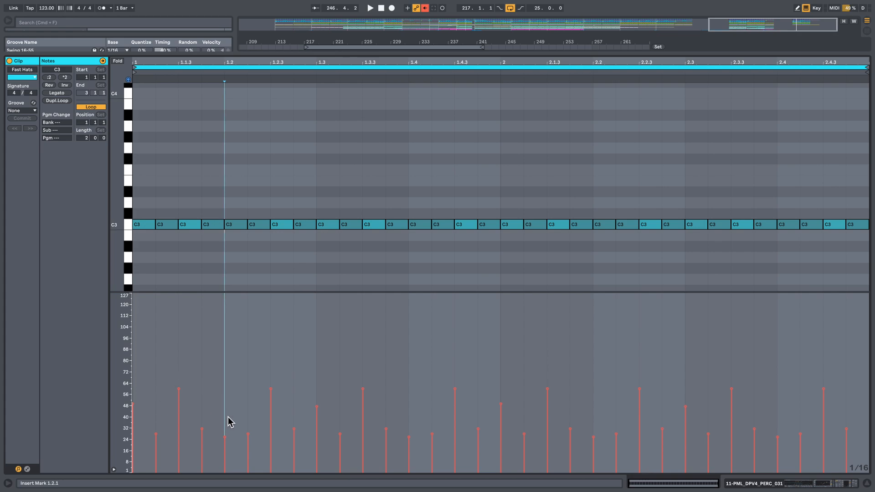
key("shift+Tab")
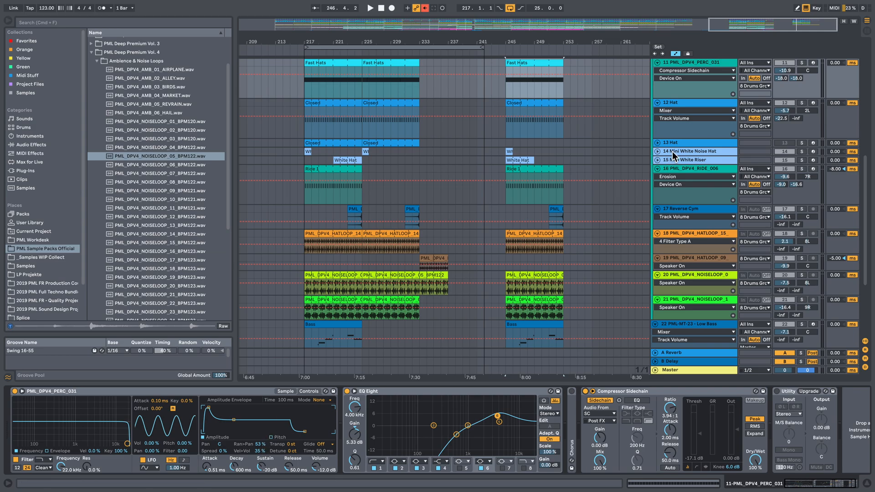
Audition the Fast Hats pattern with track 11 soloed and unsolo the track.
scroll(756, 120, "up", 2)
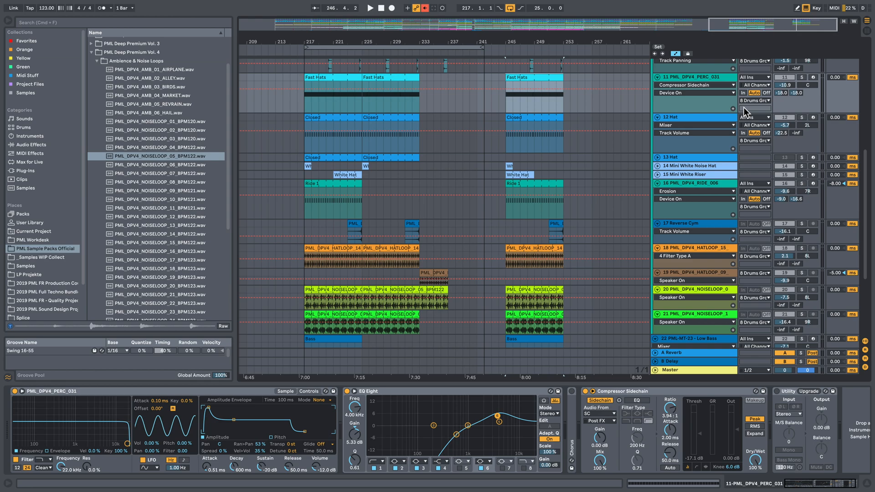
left_click(804, 78)
key("space")
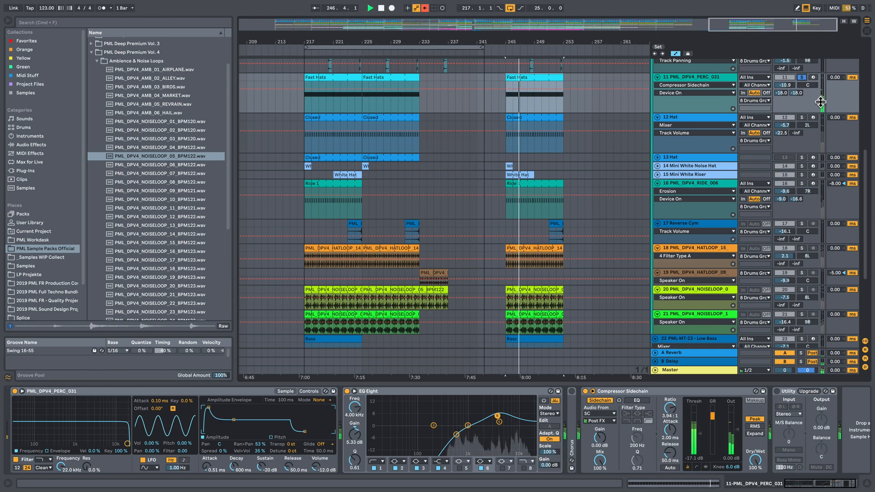
left_click(804, 78)
scroll(738, 218, "up", 2)
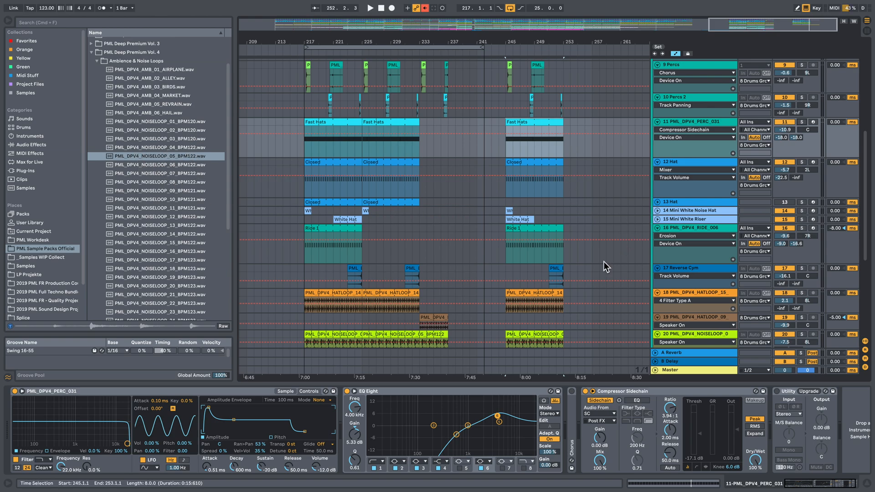
scroll(675, 271, "down", 1)
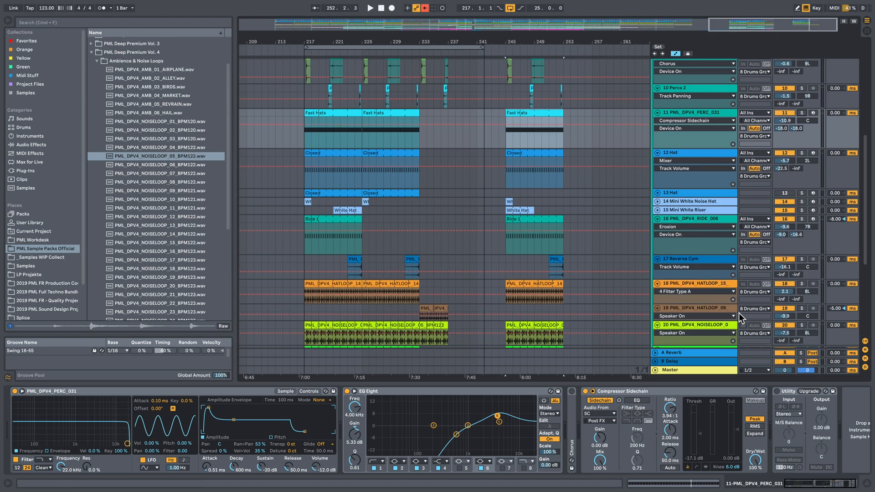
scroll(739, 314, "down", 3)
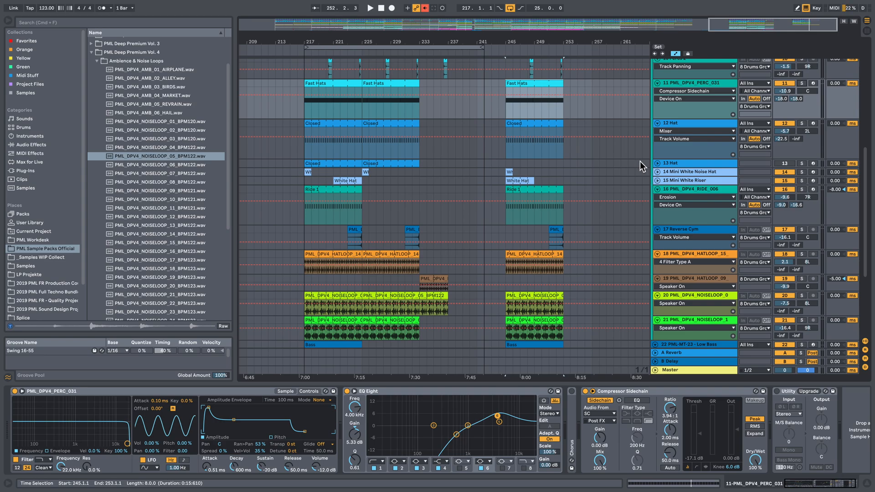
scroll(506, 207, "down", 2)
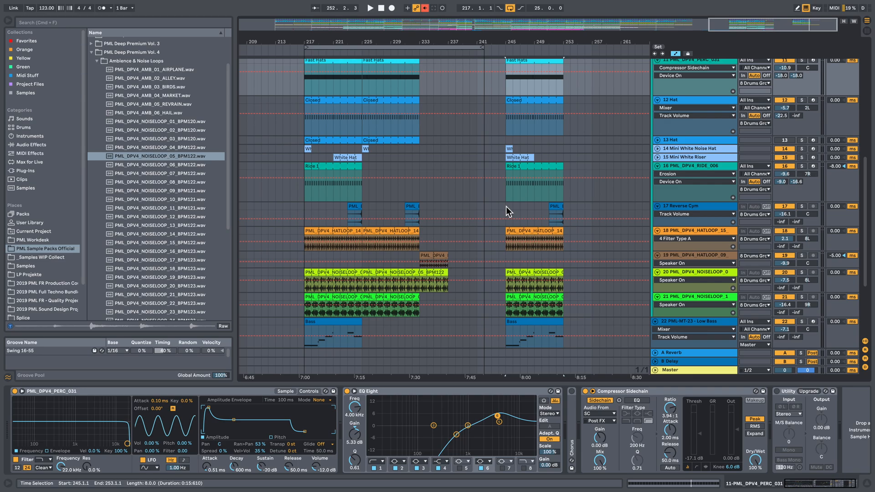
scroll(506, 206, "down", 2)
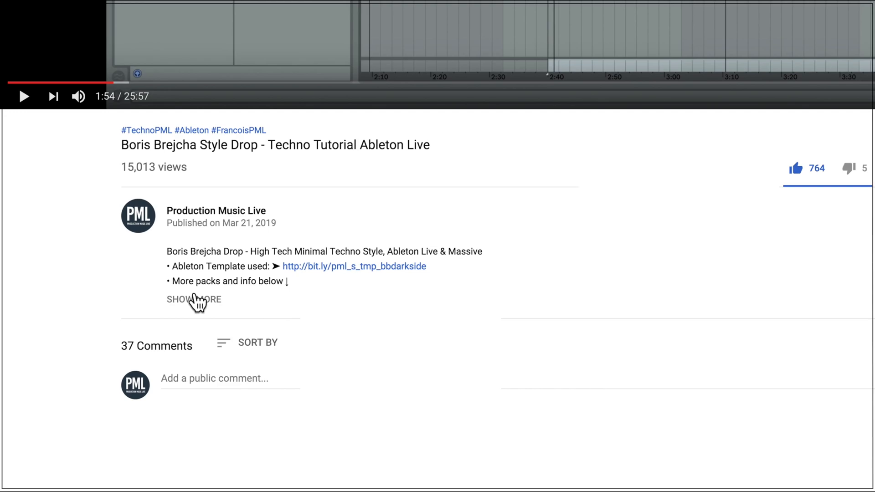
Switch to the Boris Brejcha Style Drop video on YouTube and expand its full description.
left_click(197, 298)
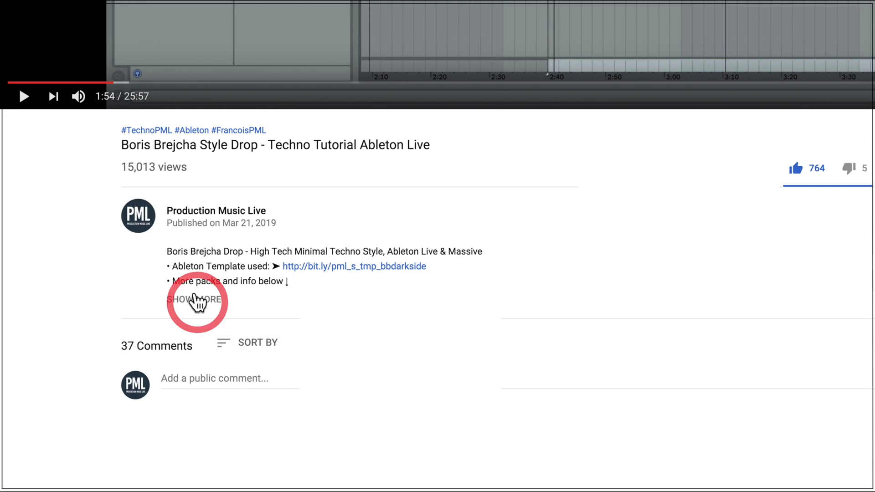
scroll(208, 294, "down", 2)
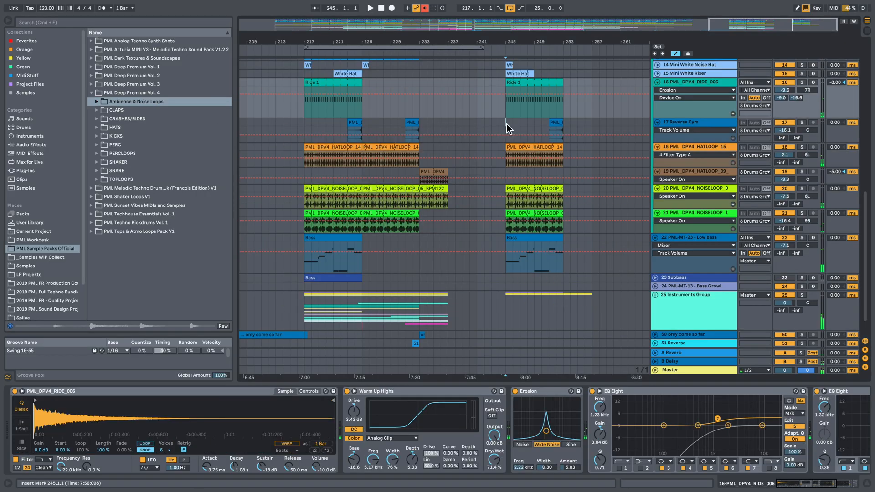
Return to the Ableton Live arrangement and place the insert marker at bar 245 on the Reverse Cym track.
left_click(507, 124)
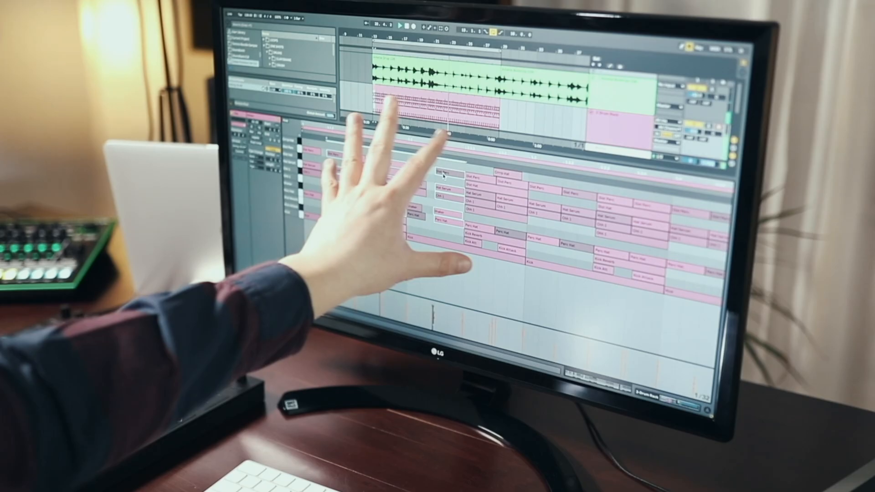